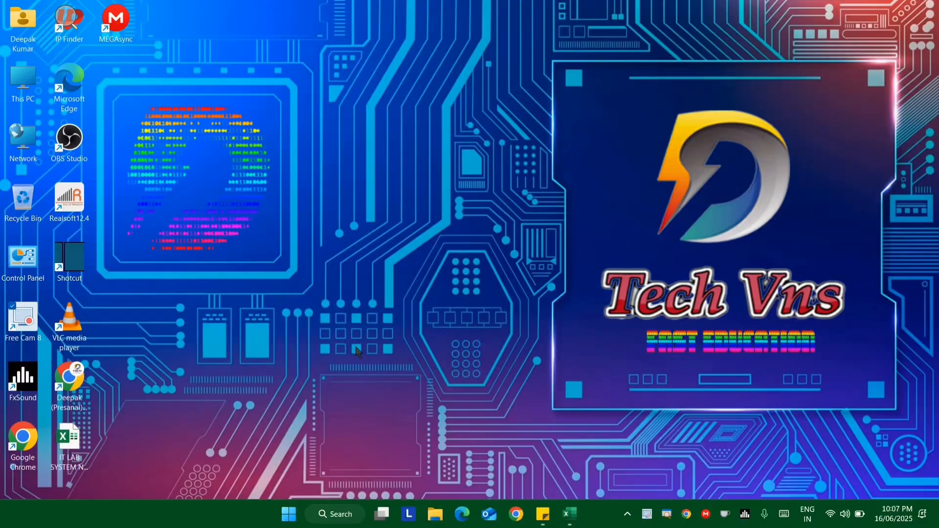
right_click(473, 167)
click(504, 215)
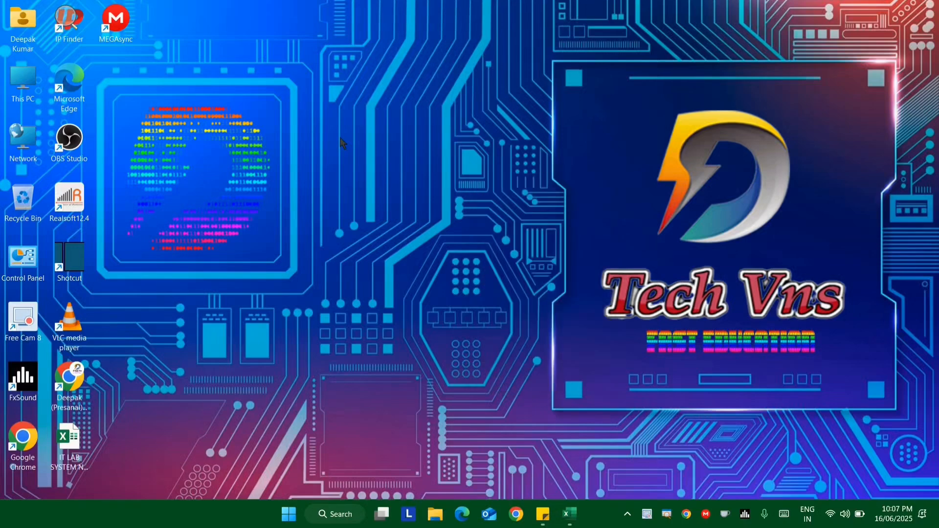
right_click(357, 184)
click(359, 187)
Step: Launch Excel in a maximized window and create a blank workbook
key(super+r)
click(428, 311)
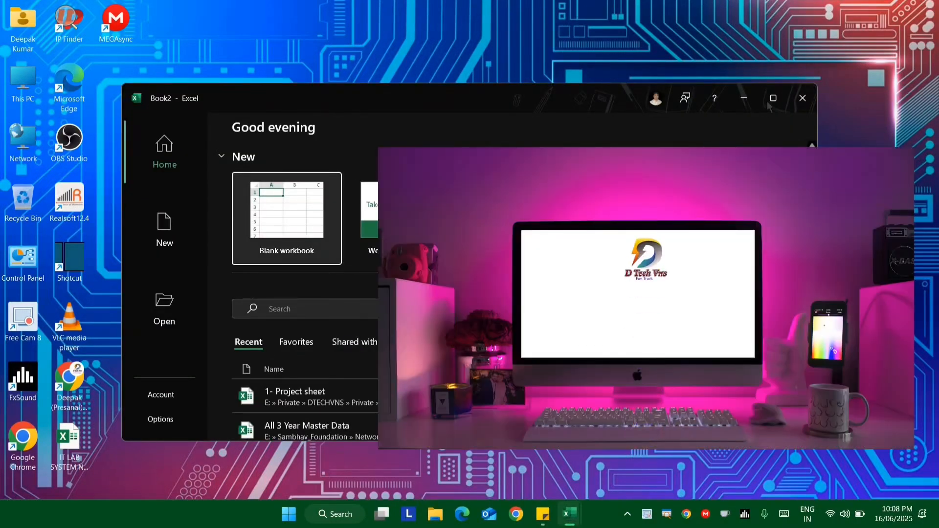
click(771, 99)
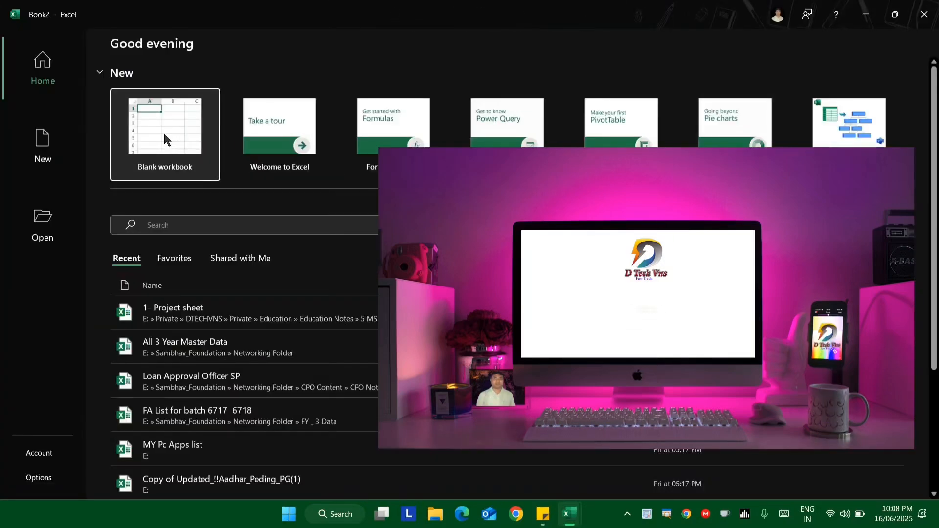
click(165, 140)
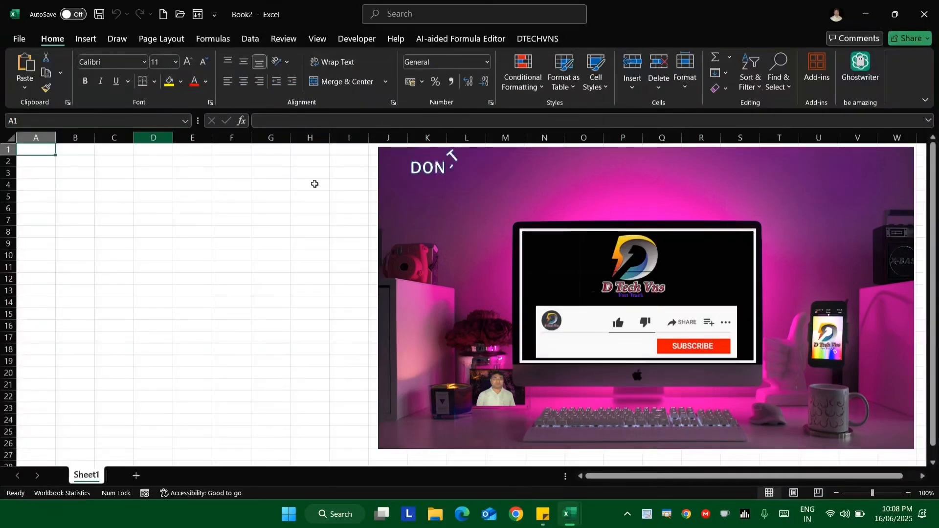
Step: Enter the number 4358340 in cell E3 of the blank sheet
click(190, 157)
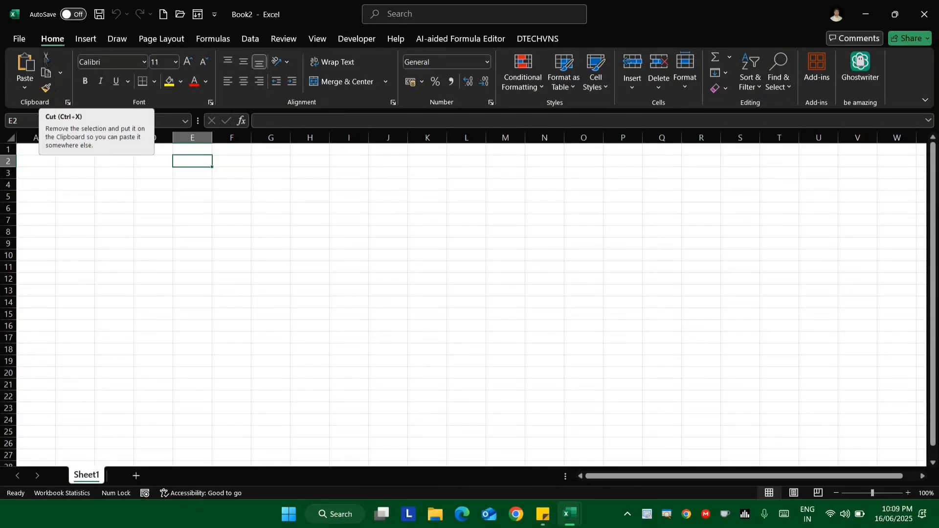
key(Down)
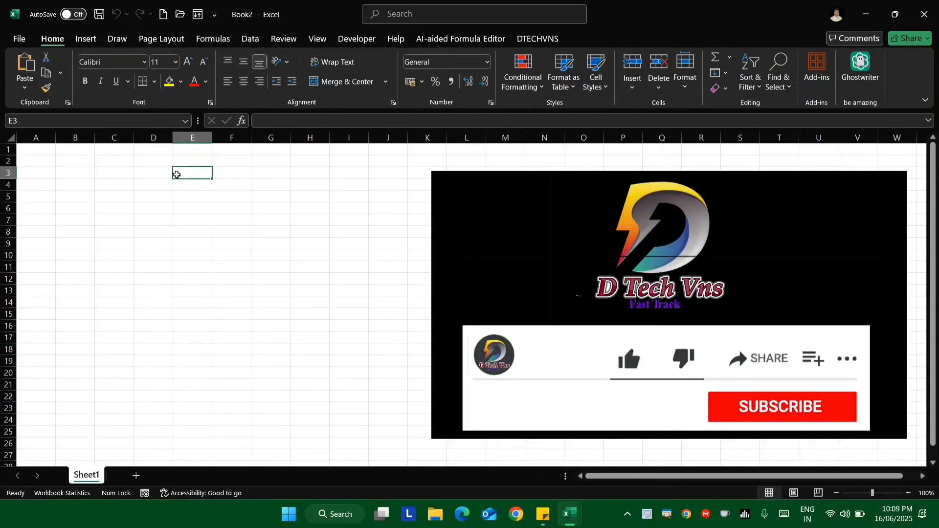
text(4358340)
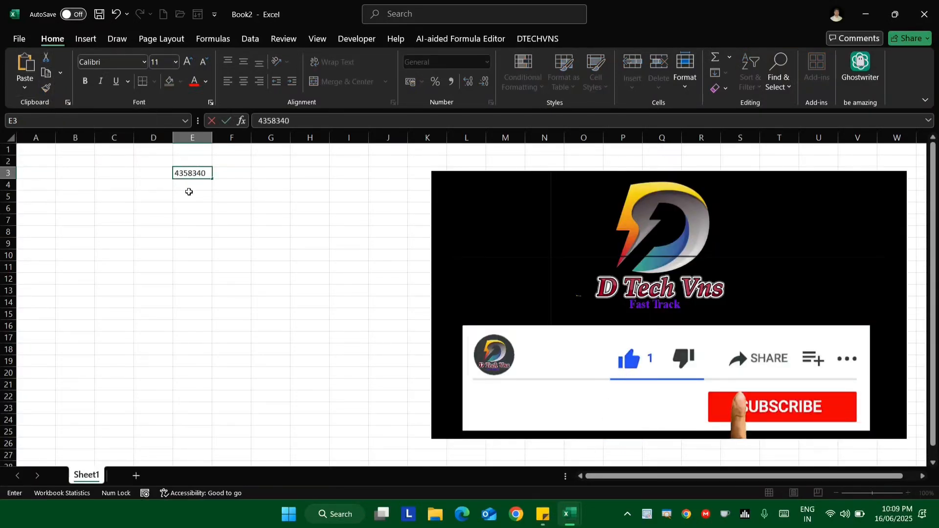
click(190, 194)
Step: Cut the number from cell E3 and paste it into cell G3
click(194, 171)
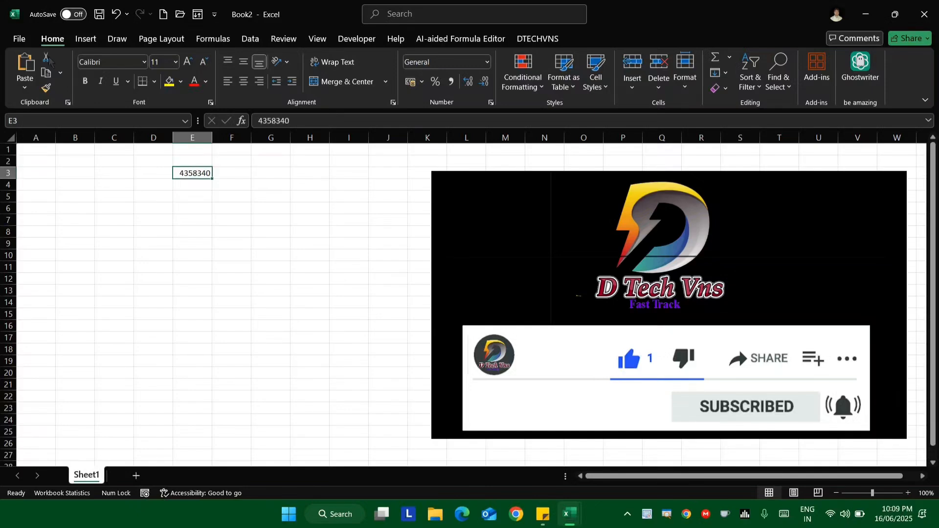
key(ctrl+x)
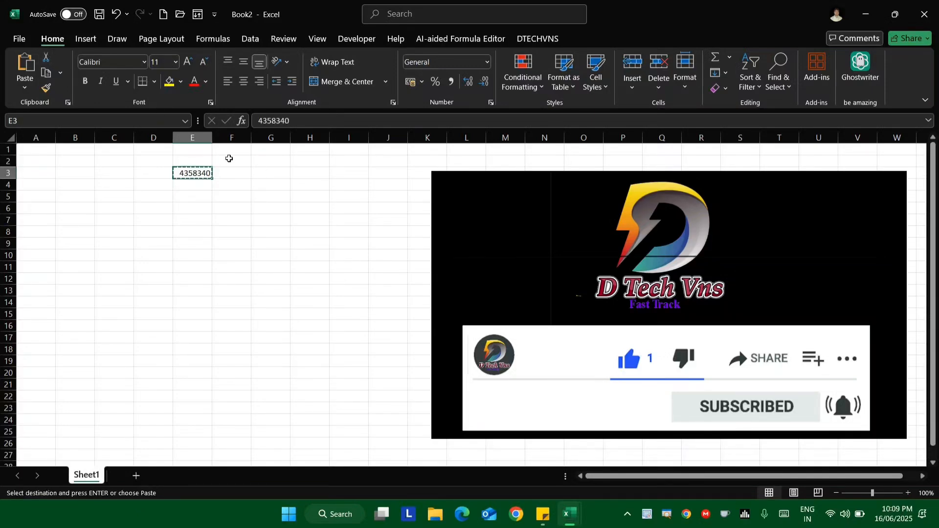
key(Right)
key(Right)
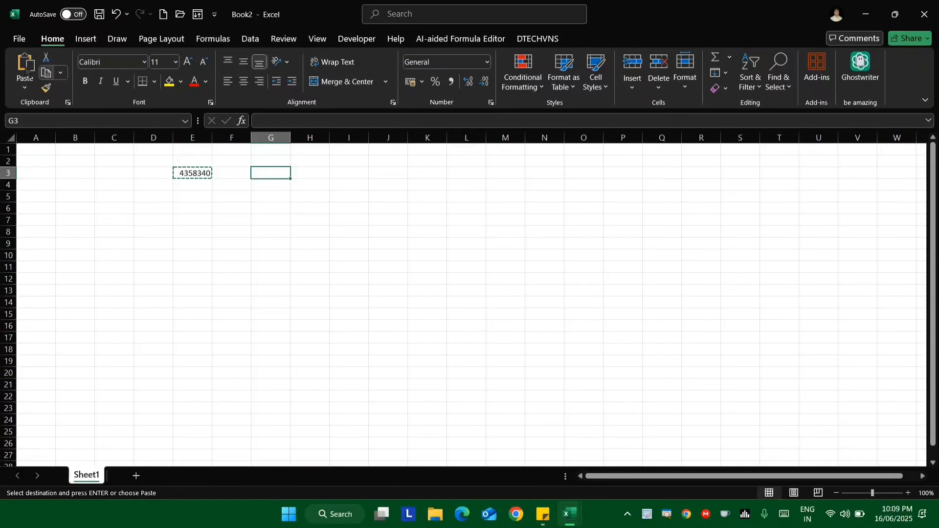
key(Escape)
key(ctrl+v)
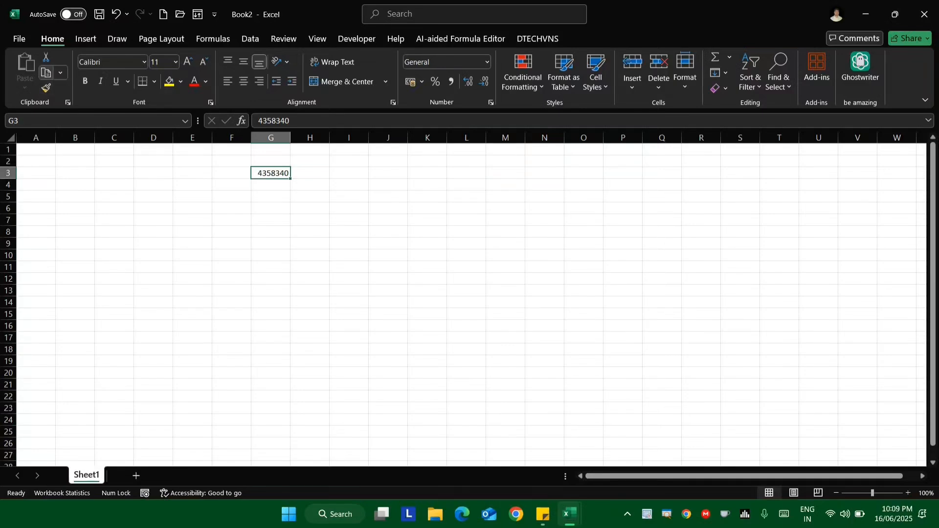
Step: Copy the number in cell G3 and paste it into cell G4 directly below
click(46, 73)
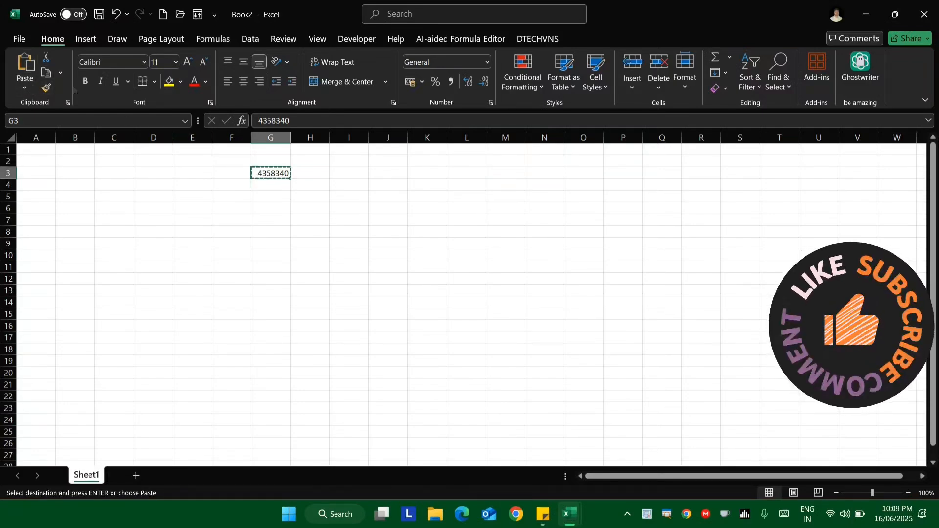
click(256, 182)
key(ctrl+v)
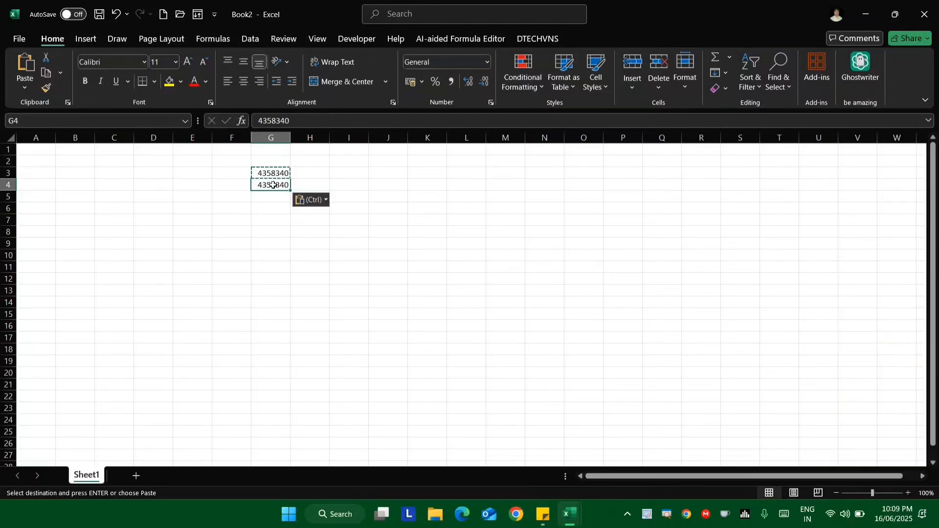
key(ctrl+c)
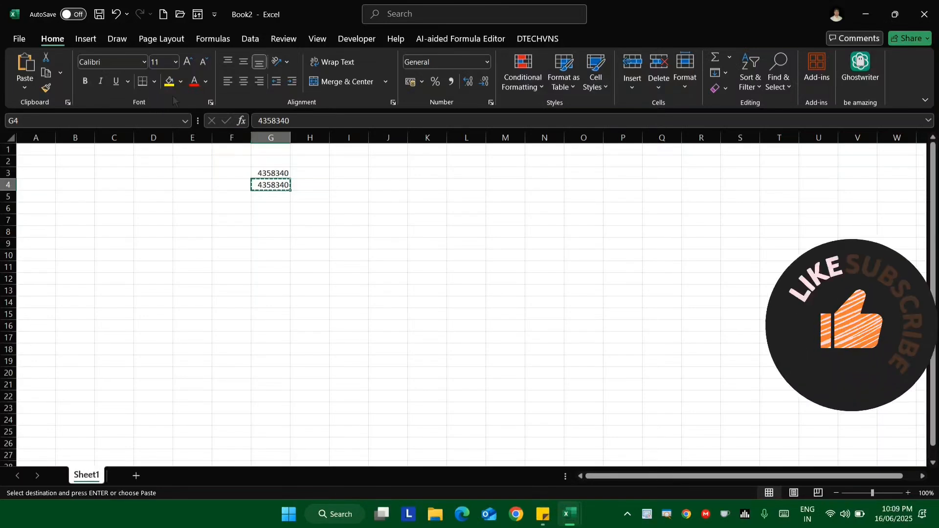
Step: Enter the formula =RANDBETWEEN(1,20) in cell H6 and fill it down to H12
click(325, 207)
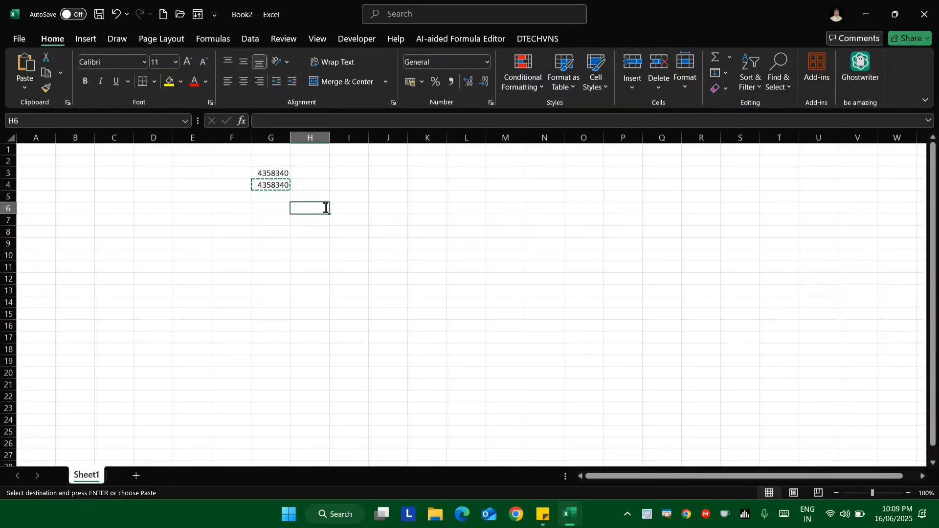
text(=rand)
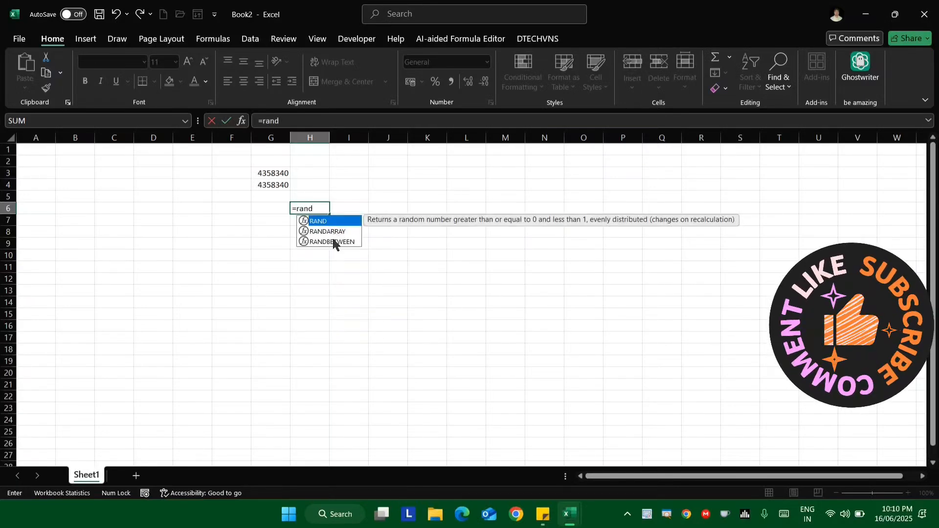
click(332, 241)
key(Tab)
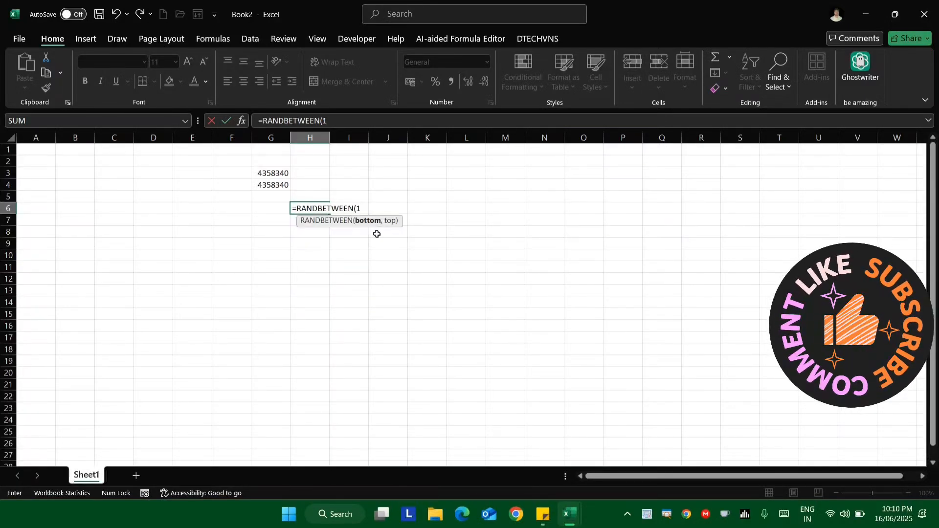
text(1,20)
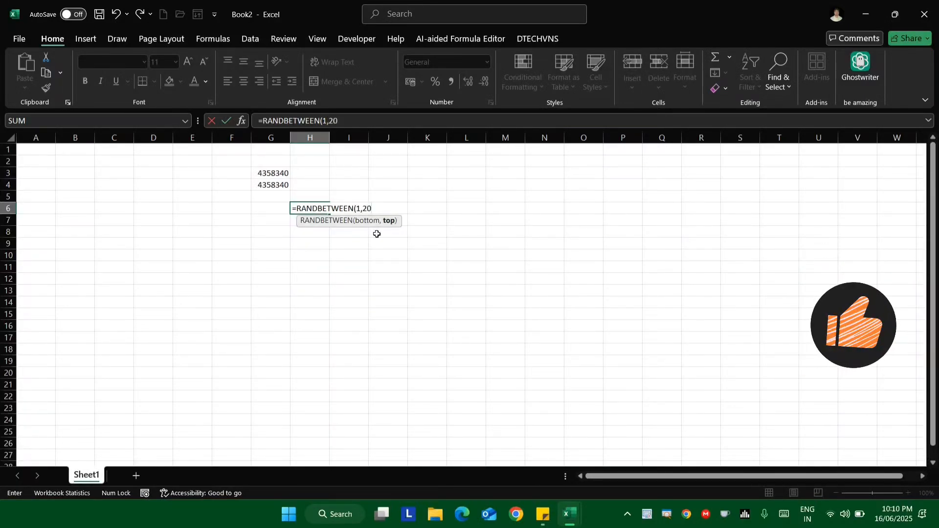
key(Return)
key(Up)
drag(329, 214, 323, 281)
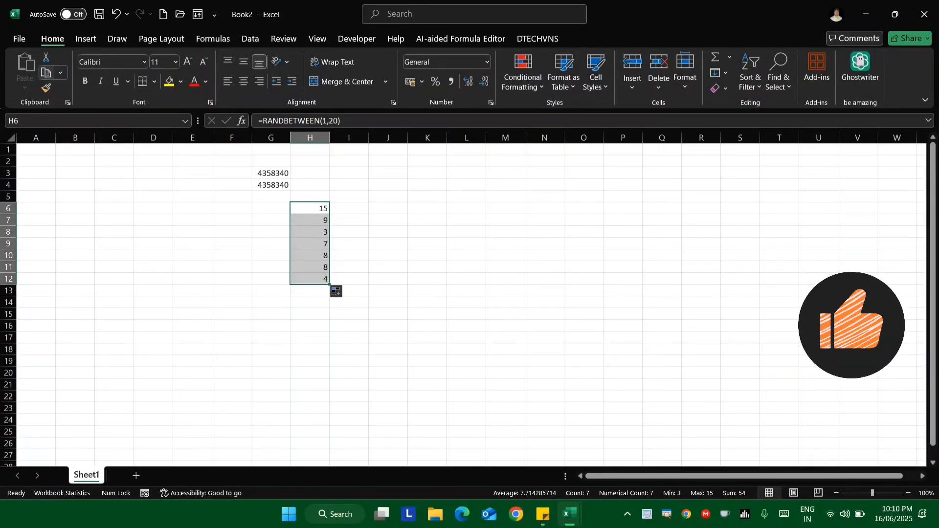
Step: Copy the random numbers in H6:H12 and examine the available paste options for cell I6
click(45, 74)
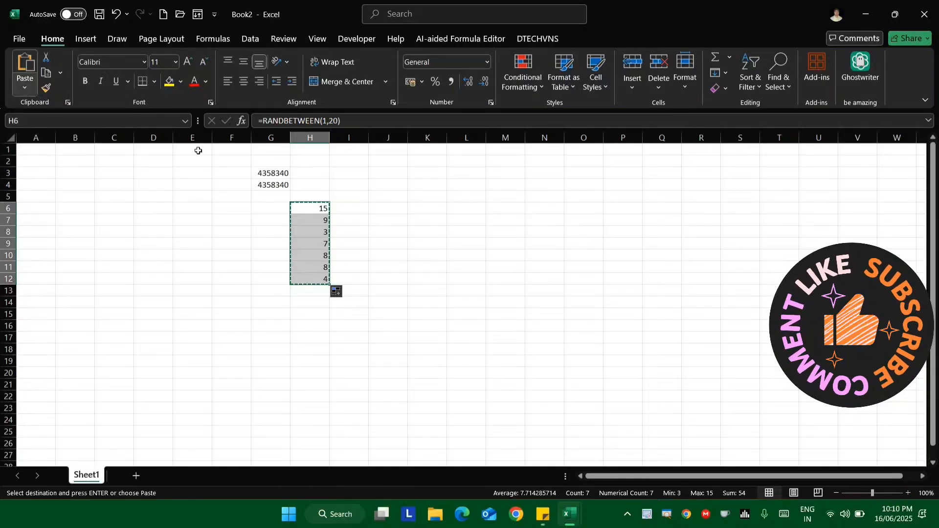
key(Right)
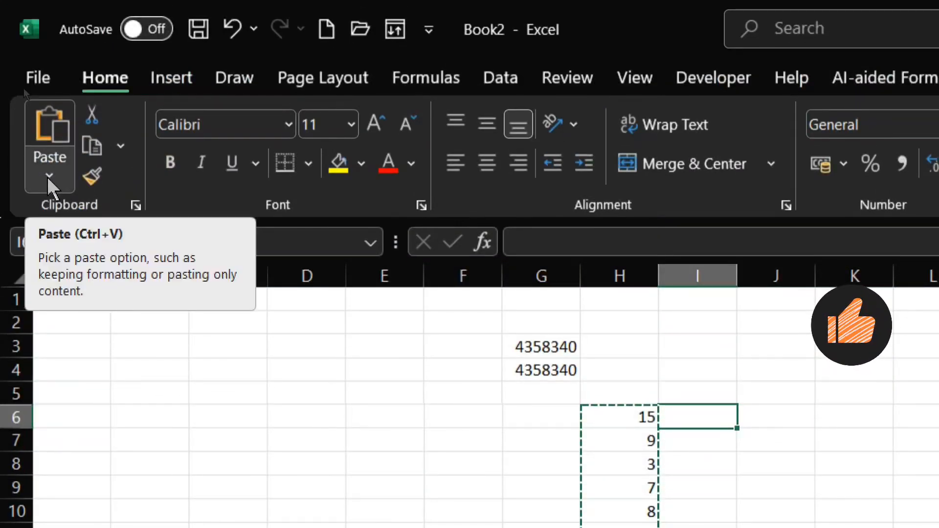
click(49, 177)
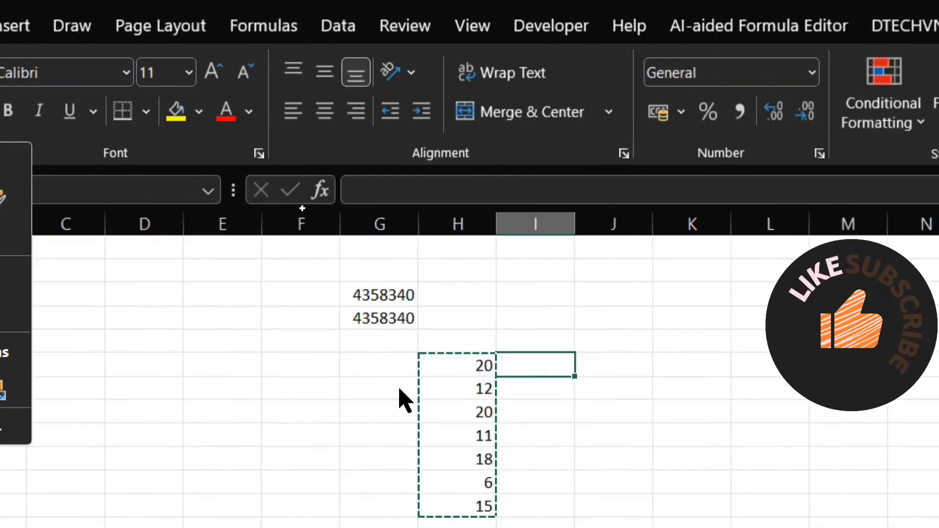
Step: Format cells H6:H11 with a red font colour and a yellow fill
click(442, 369)
drag(443, 366, 440, 477)
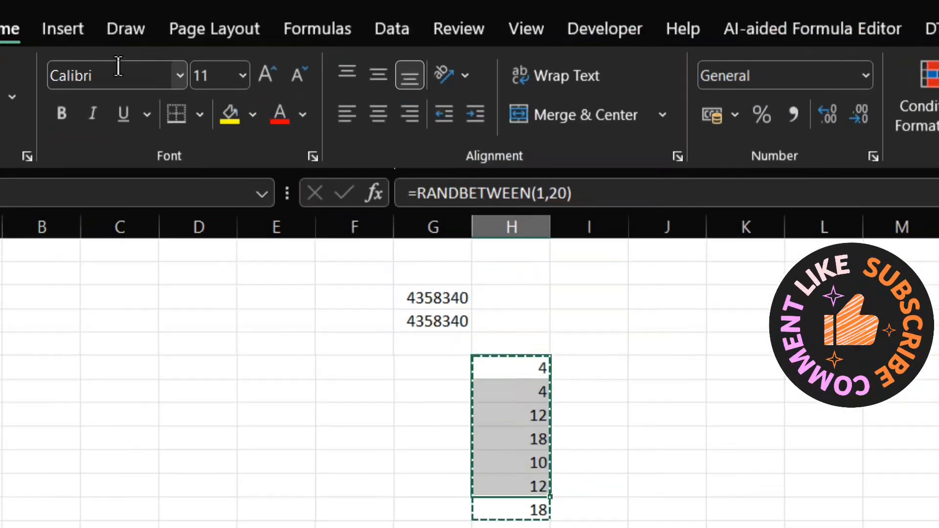
click(288, 120)
click(236, 119)
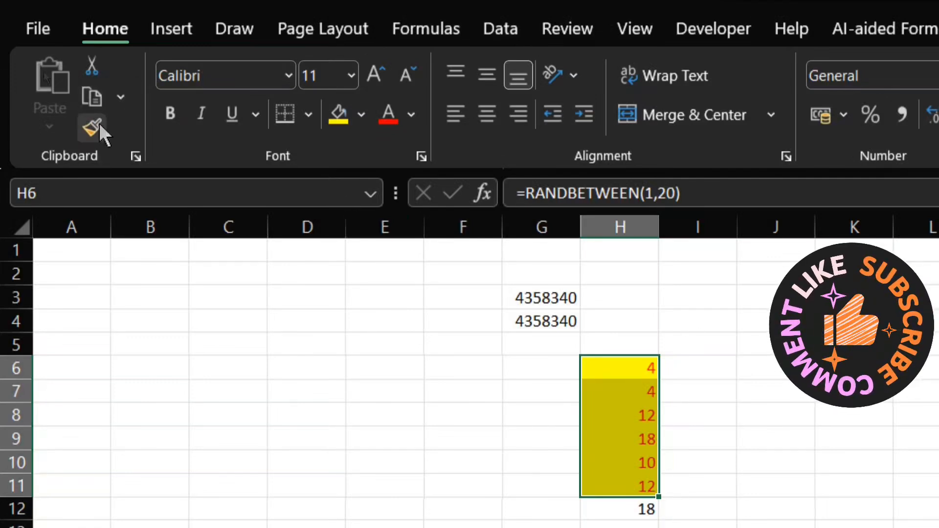
Step: Copy the formatted range H6:H11 and examine the paste options for cell G6
click(91, 101)
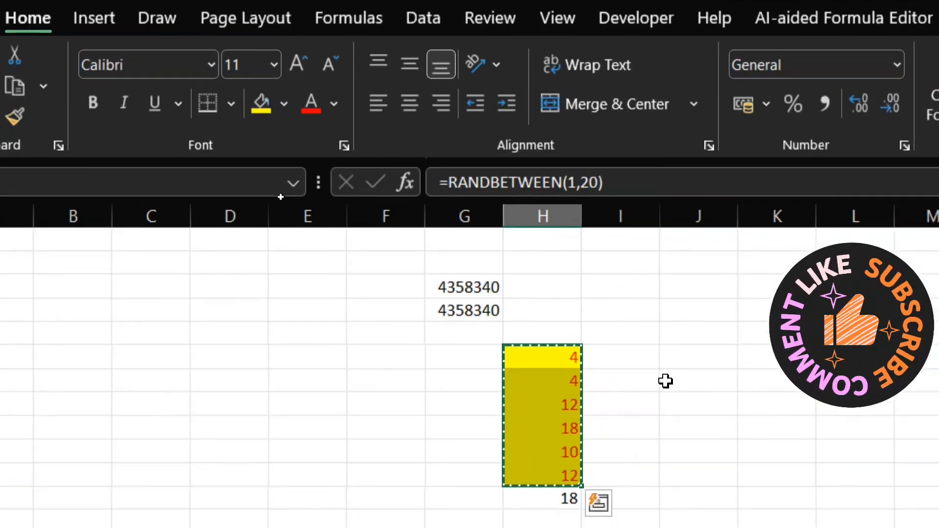
click(456, 350)
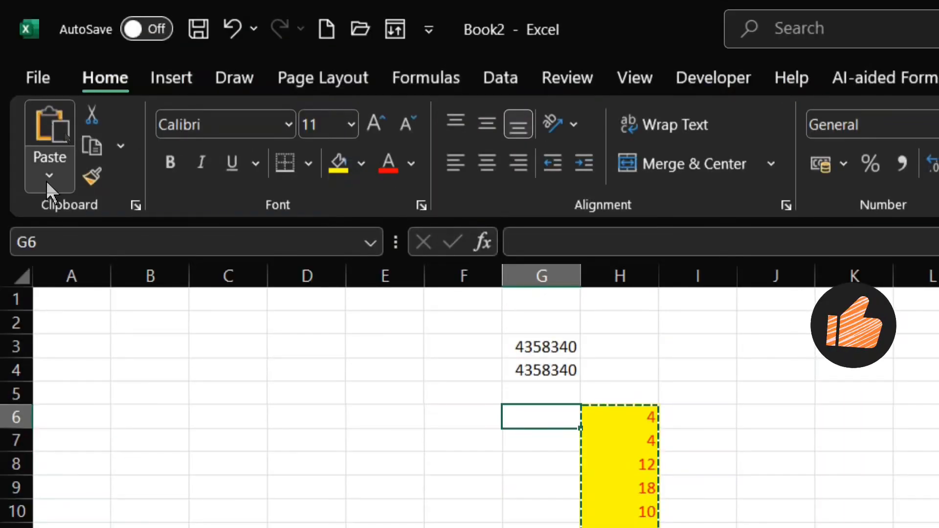
click(49, 175)
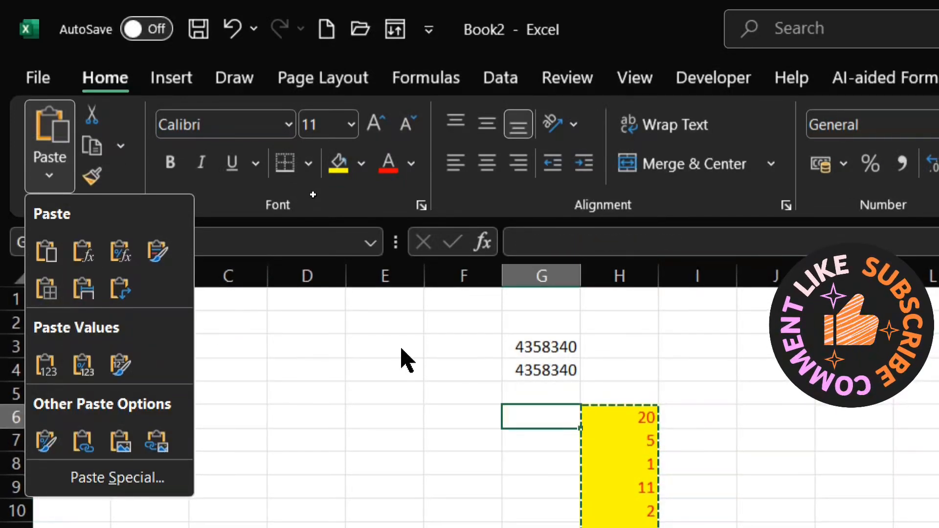
click(623, 393)
Step: Preview the paste options for the copied range at cell C3, including Values & Source Formatting, without applying any
click(257, 354)
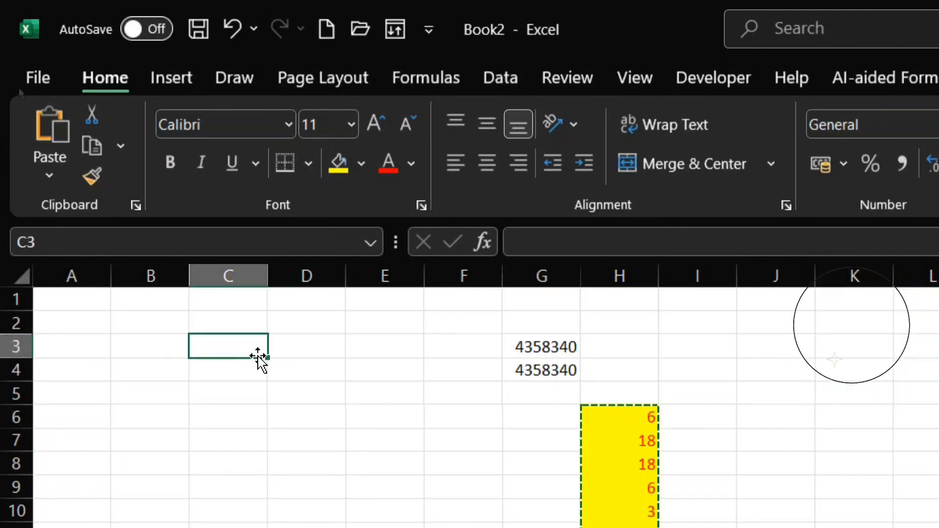
click(48, 177)
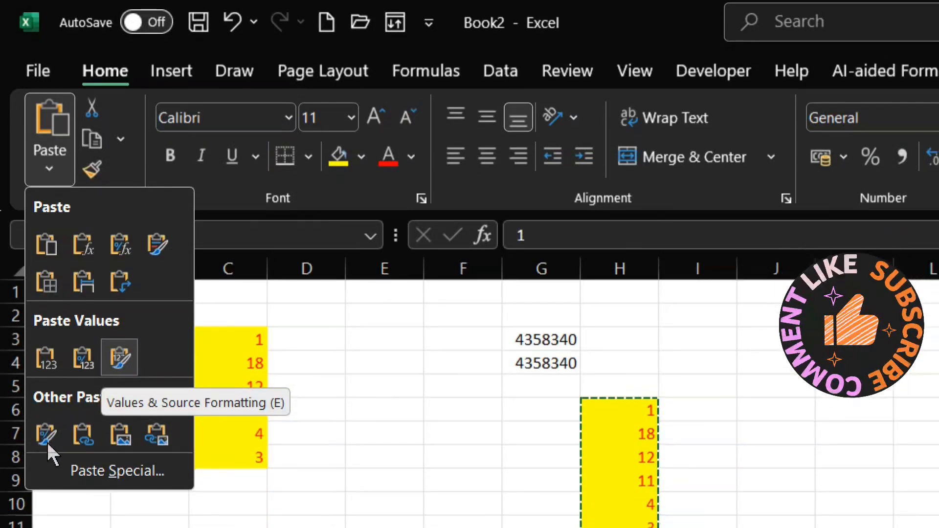
click(390, 360)
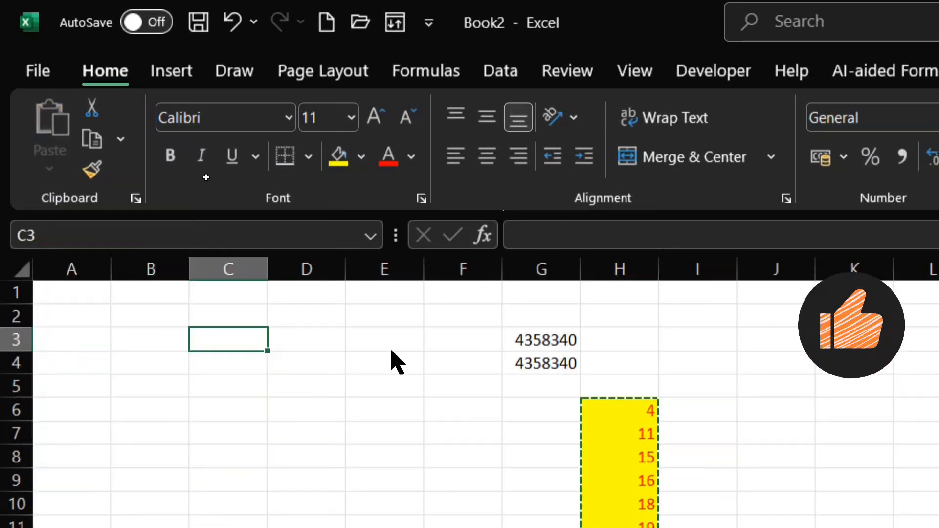
click(409, 343)
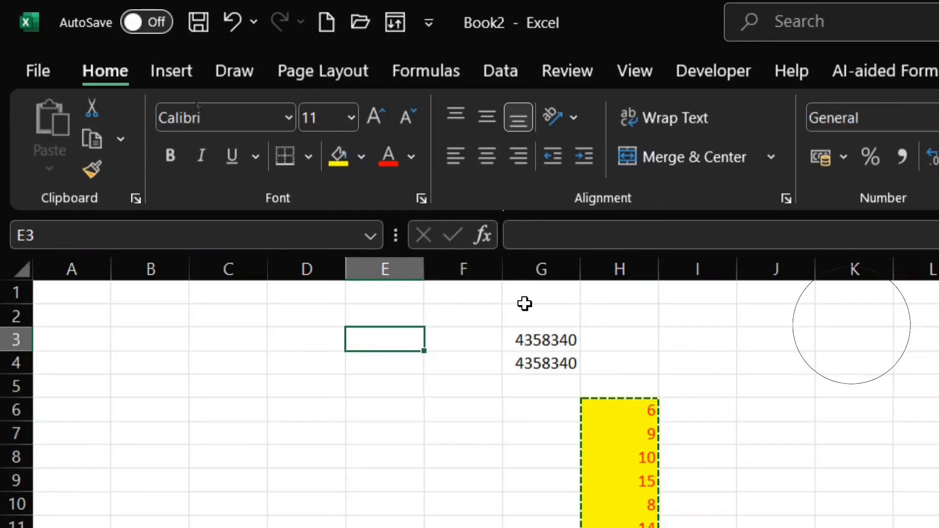
Step: Paste the copied range H6:H11 at cell I3 as a picture using the Picture option
drag(606, 415, 614, 527)
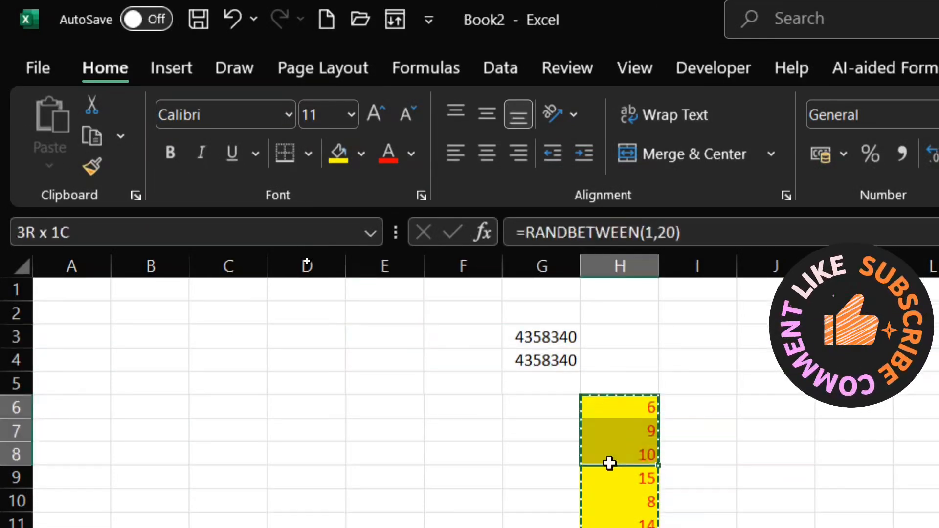
drag(614, 459, 614, 456)
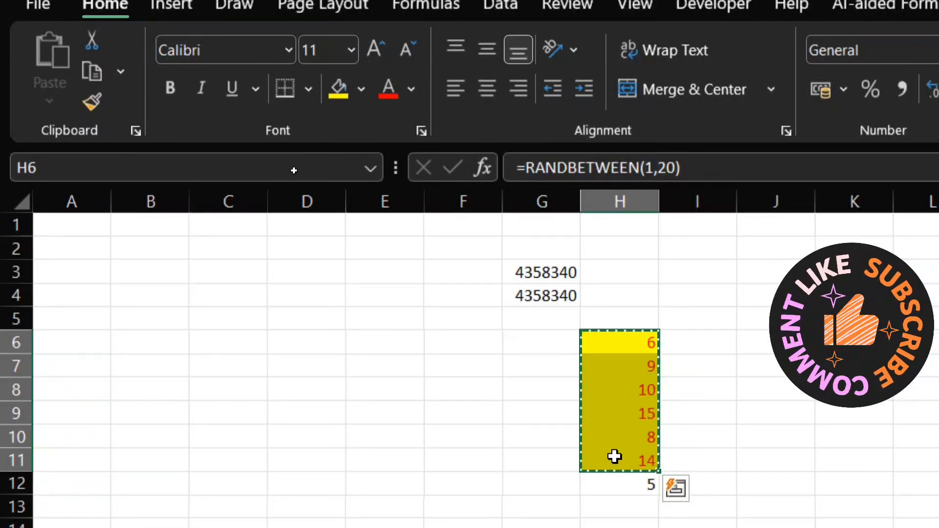
click(669, 282)
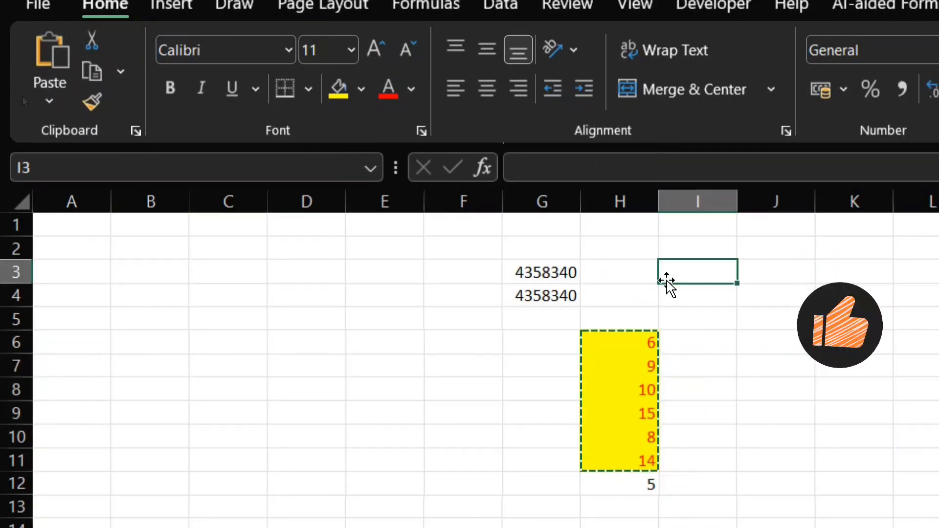
click(49, 101)
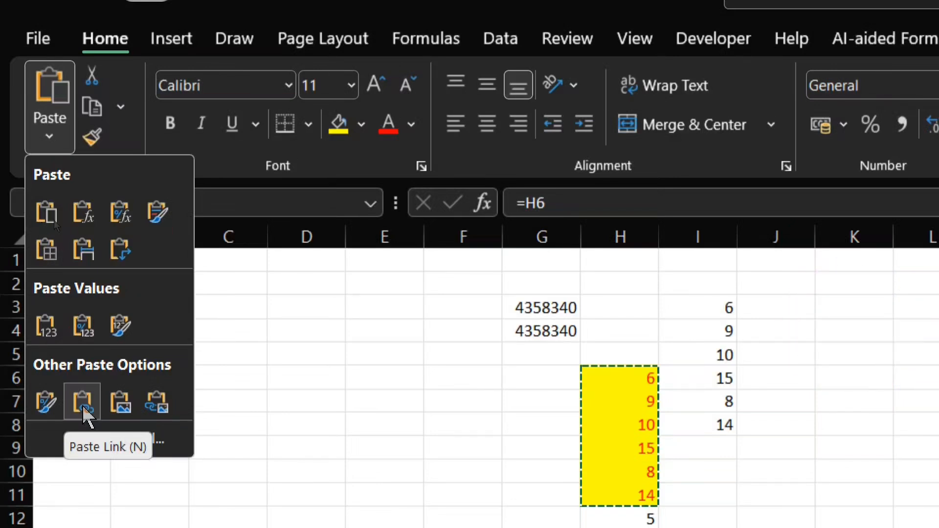
click(113, 409)
Step: Move the pasted picture over to column E, and bring it back beside column I
drag(693, 335, 372, 327)
drag(547, 308, 780, 286)
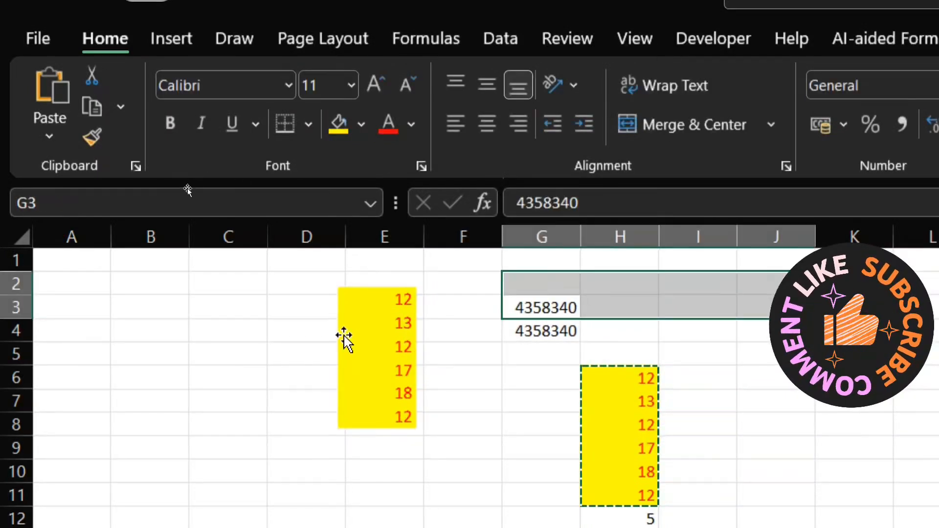
click(373, 337)
drag(373, 336, 685, 308)
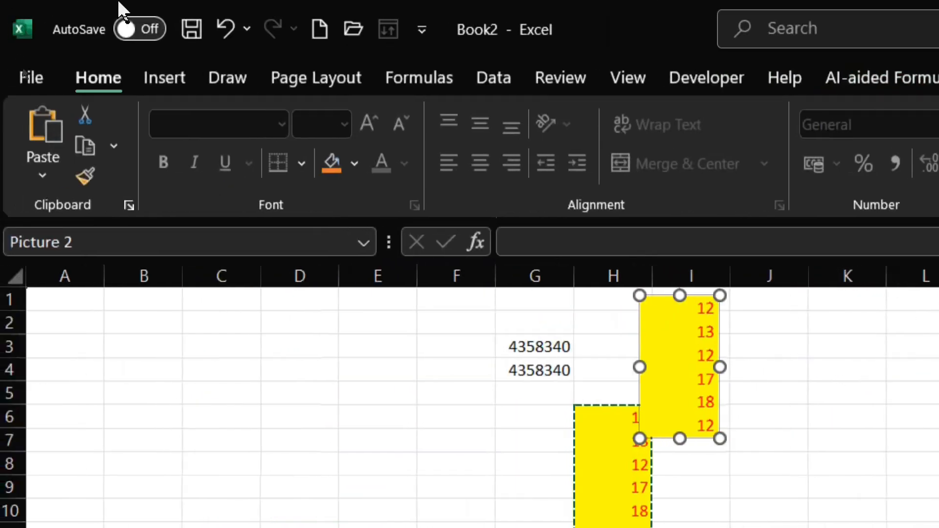
Step: Delete the pasted picture and review the paste options for the copied range without applying any
click(43, 175)
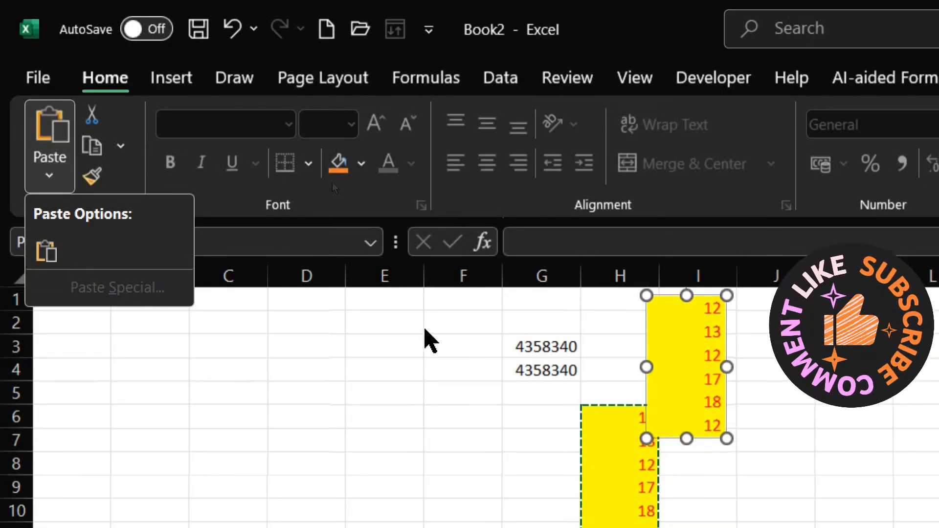
click(680, 364)
key(Delete)
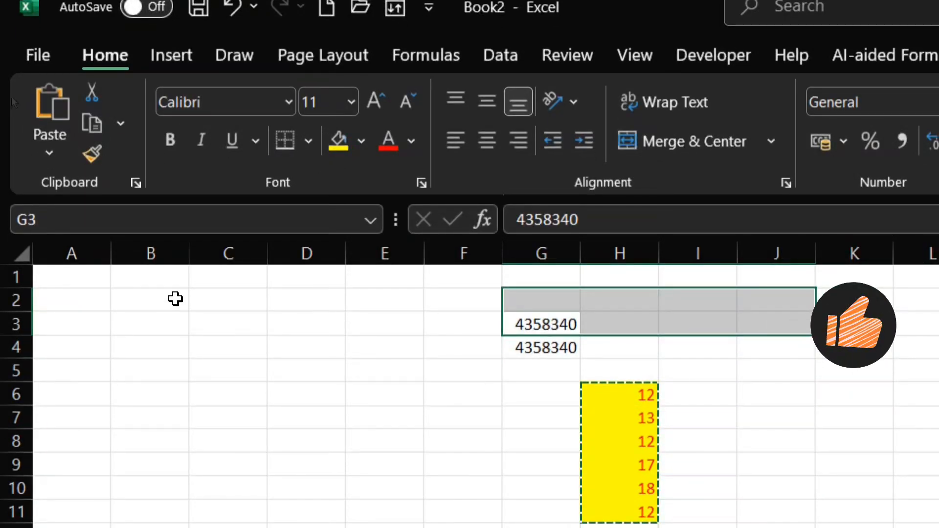
click(42, 161)
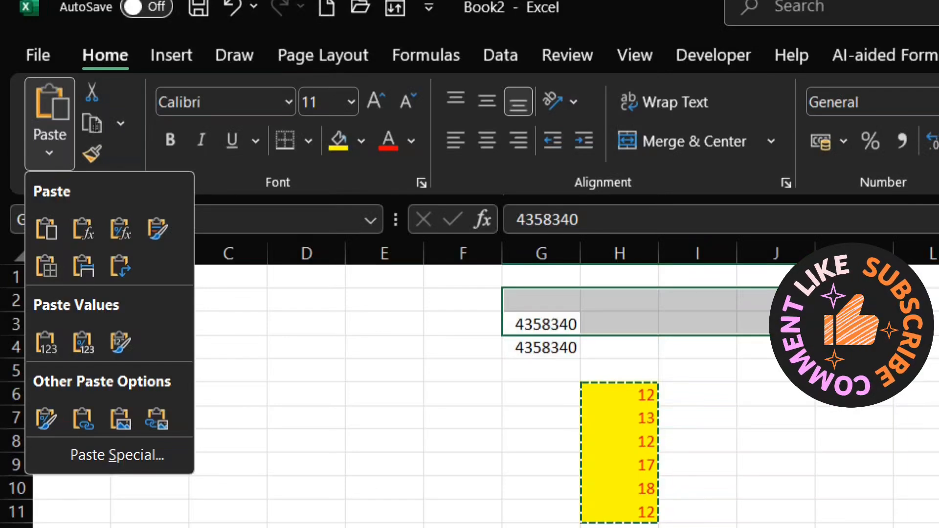
key(Escape)
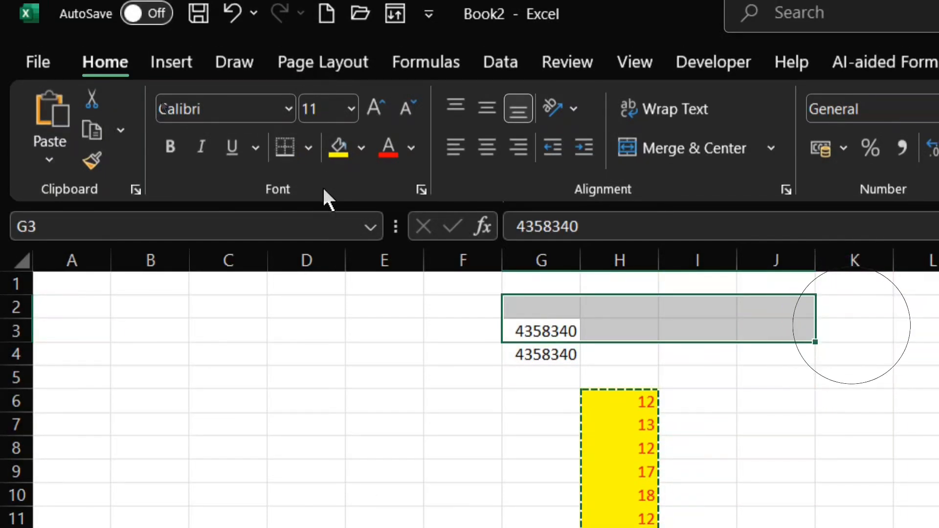
Step: Change the font of the number in cell G3 to Birch Std
click(391, 342)
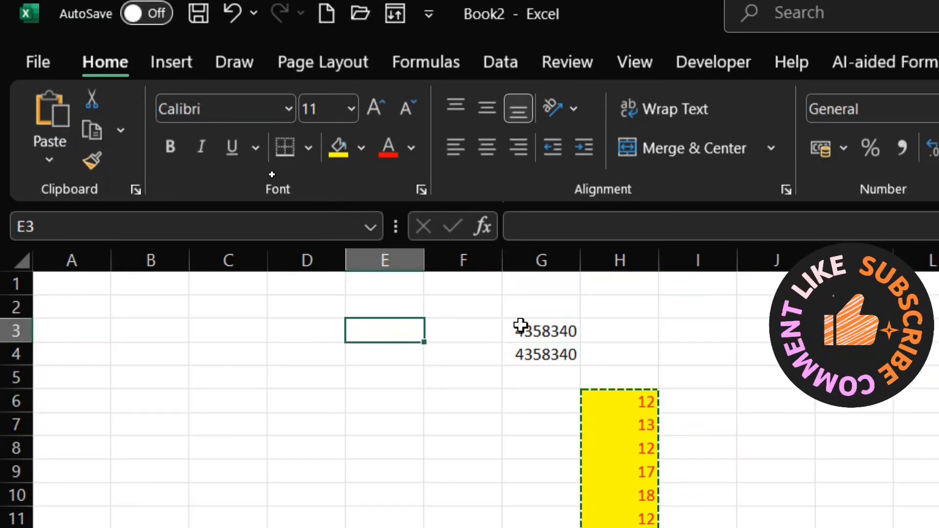
click(560, 323)
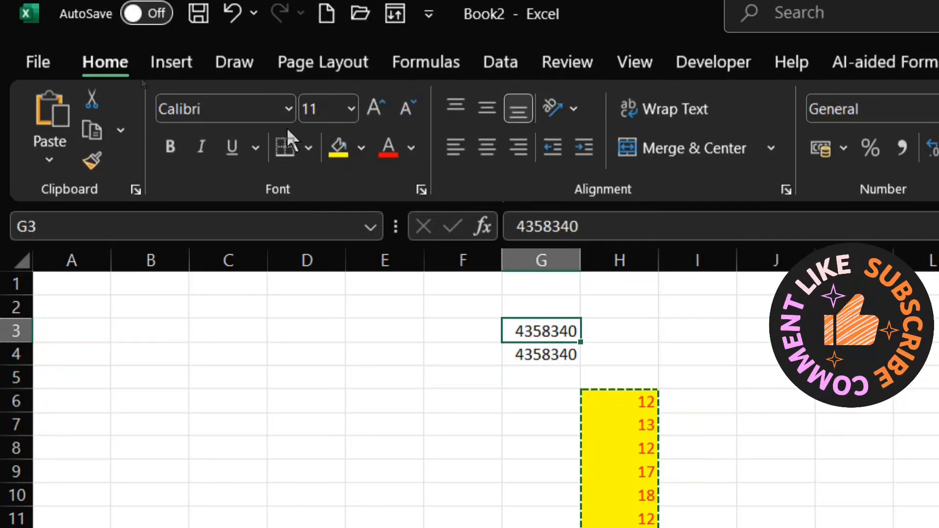
click(289, 109)
scroll(278, 342, down, 3)
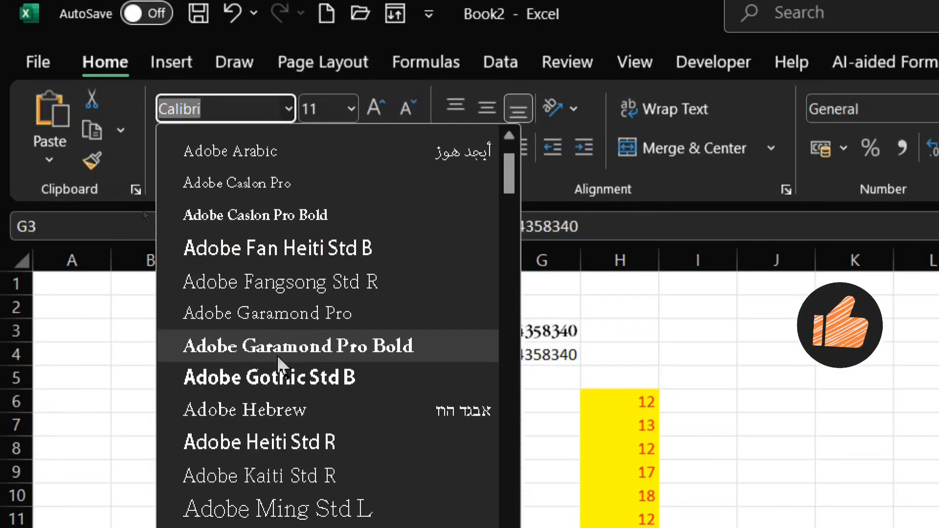
scroll(290, 414, down, 2)
scroll(289, 413, down, 4)
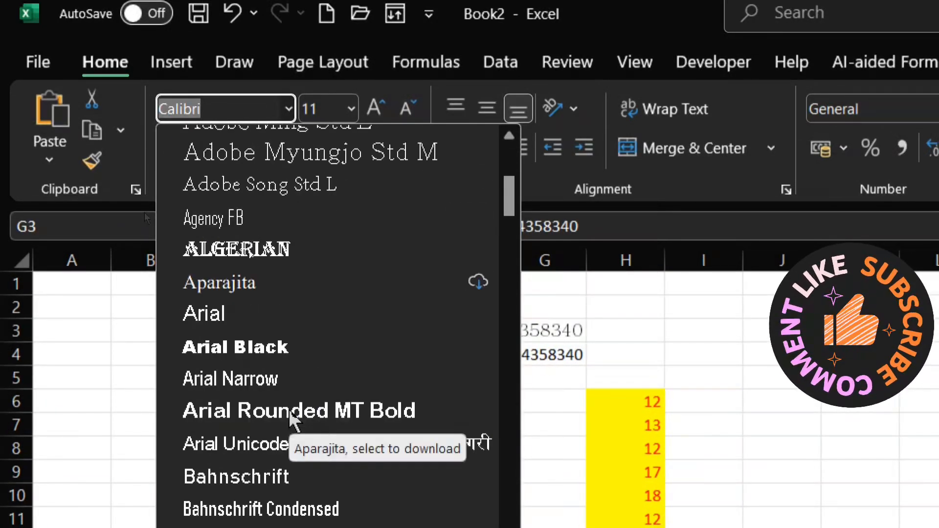
scroll(248, 395, down, 6)
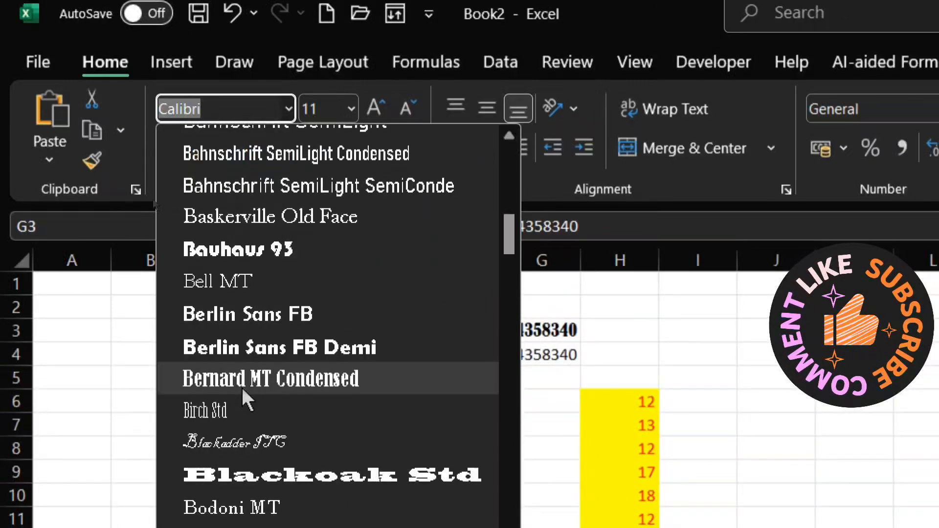
click(298, 419)
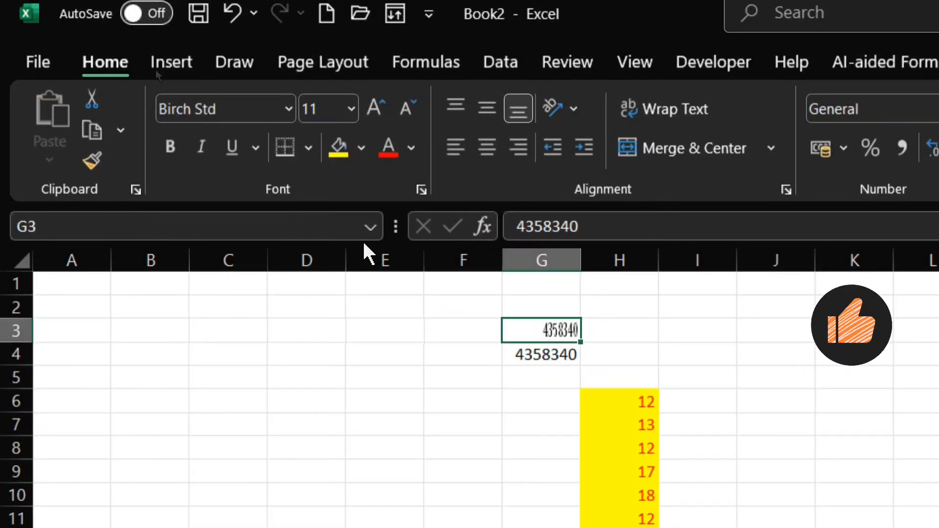
Step: Preview font sizes such as 22 for cell G3 and view the size list for G4 without applying any
click(351, 109)
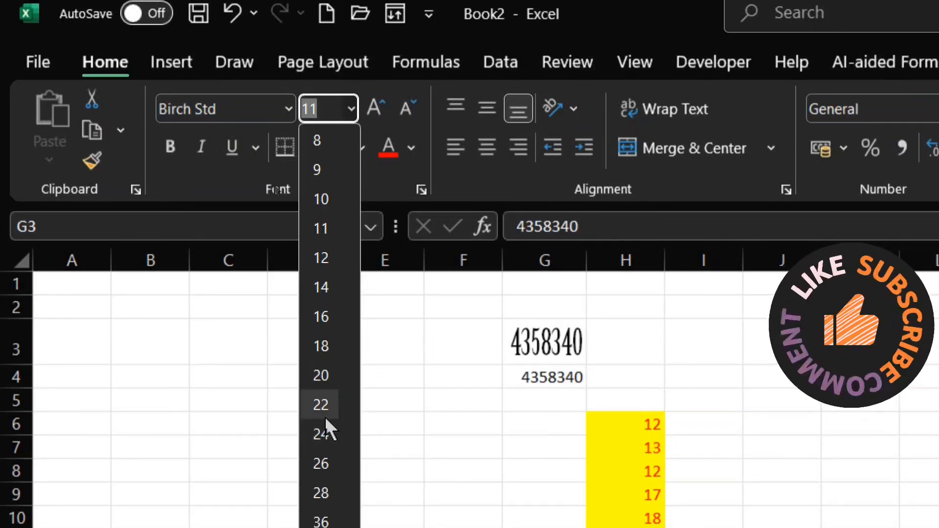
click(547, 354)
click(548, 353)
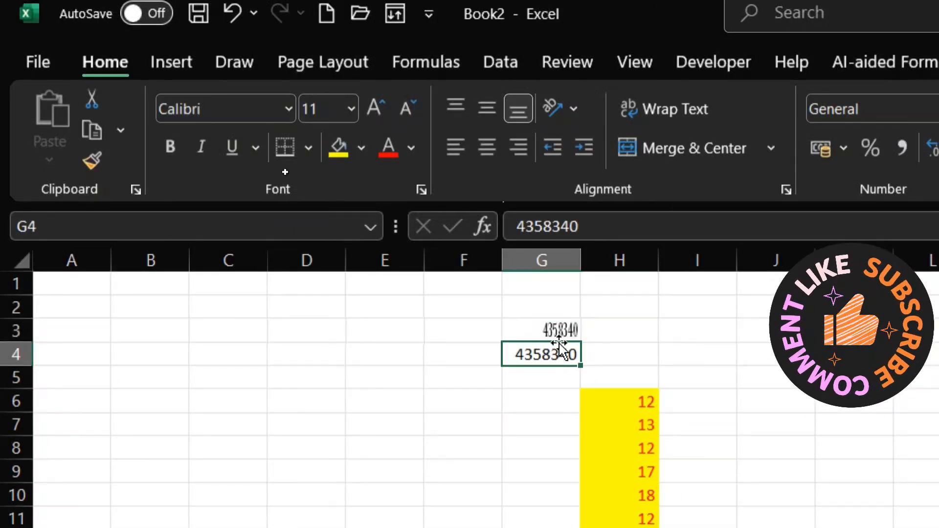
click(570, 331)
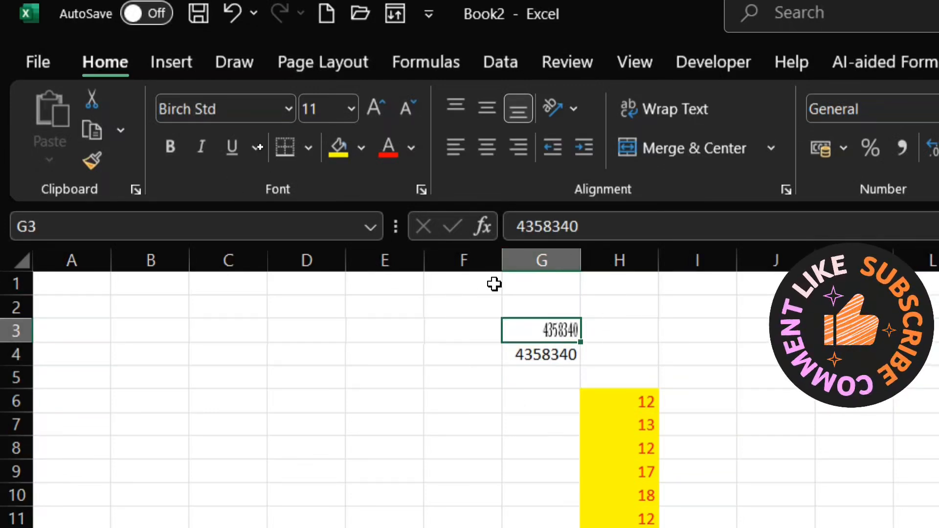
click(548, 358)
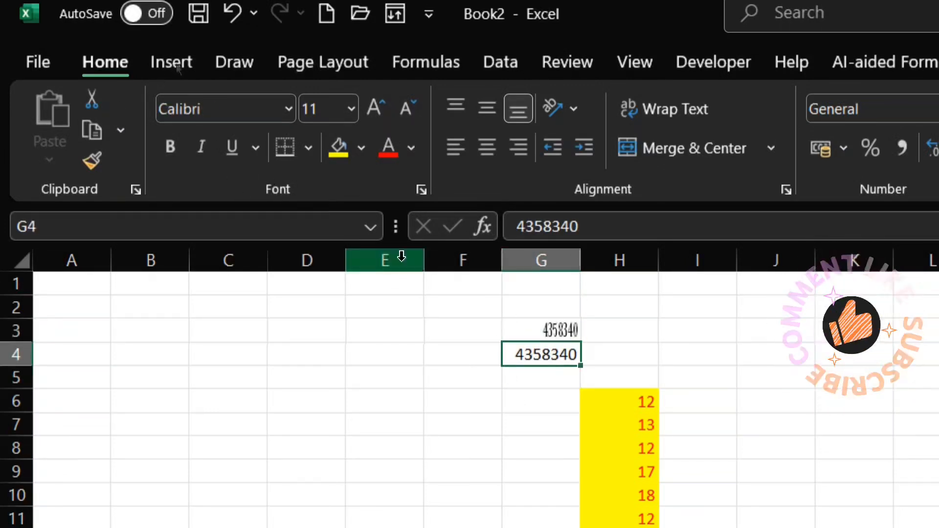
click(351, 110)
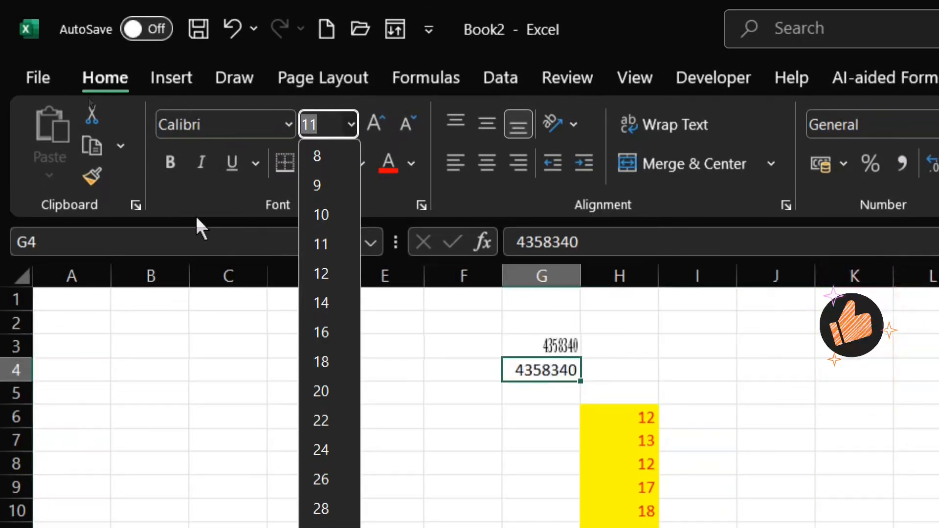
click(182, 206)
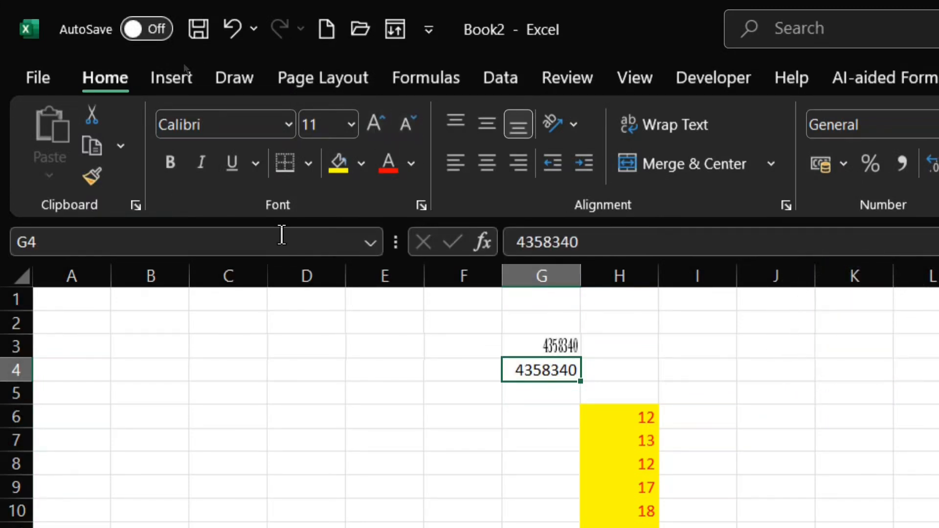
Step: Increase the font size of cell G4 by two steps and reduce it back to 11
click(374, 123)
click(374, 123)
click(404, 124)
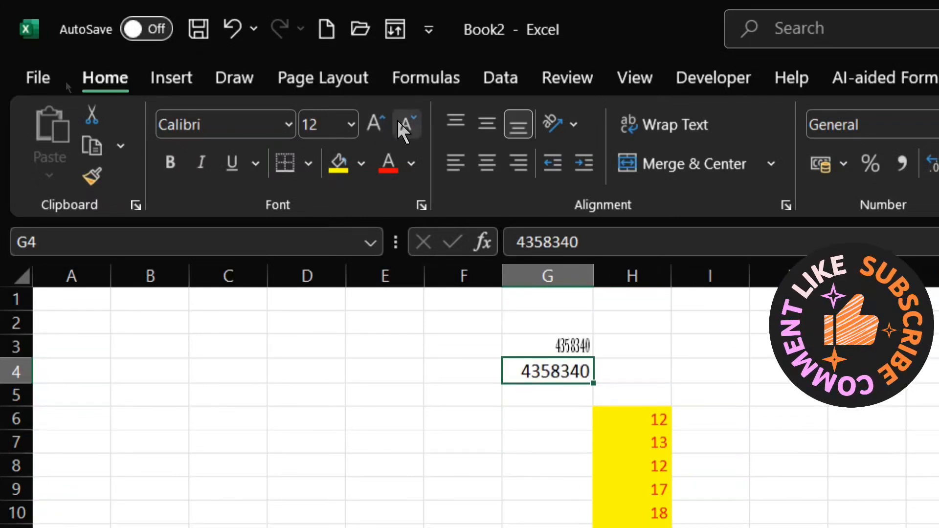
click(404, 123)
Step: Try bold, italic and underline on cell G4 one after another, switching each off again
click(172, 163)
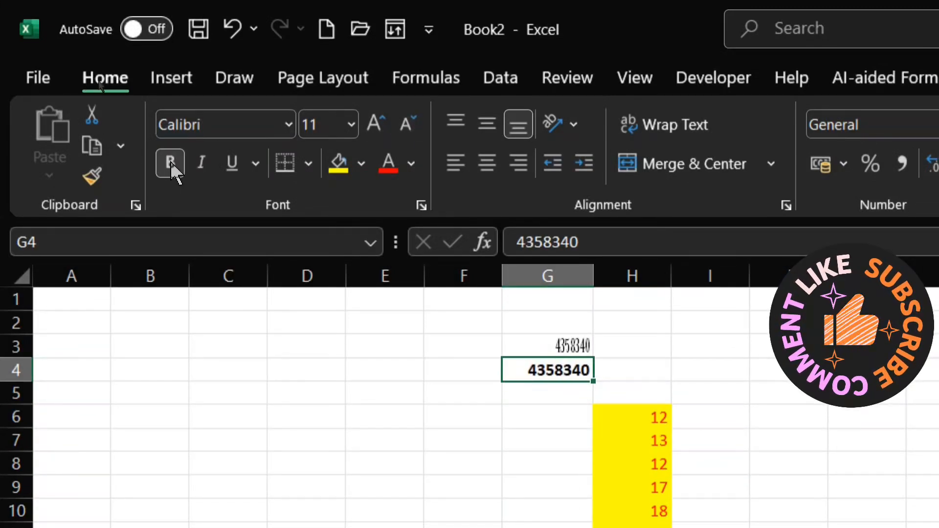
click(172, 163)
click(201, 163)
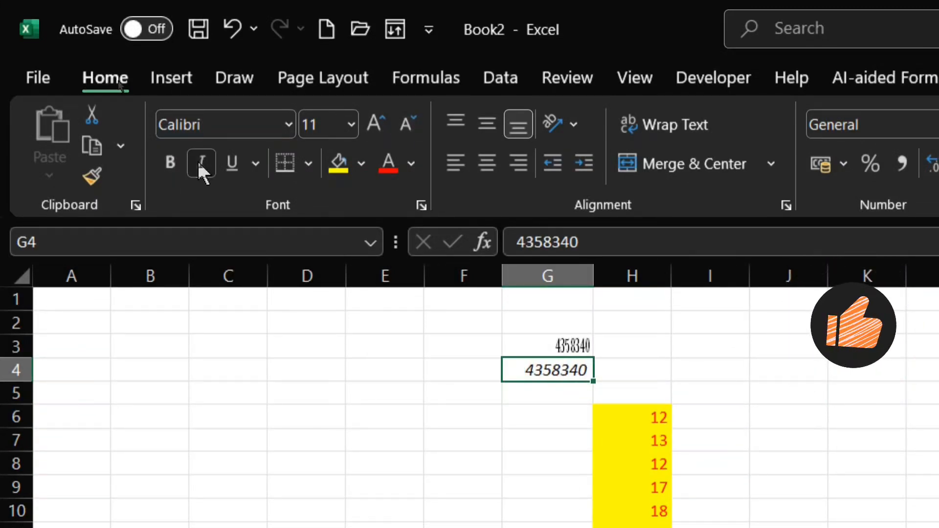
click(200, 162)
click(237, 164)
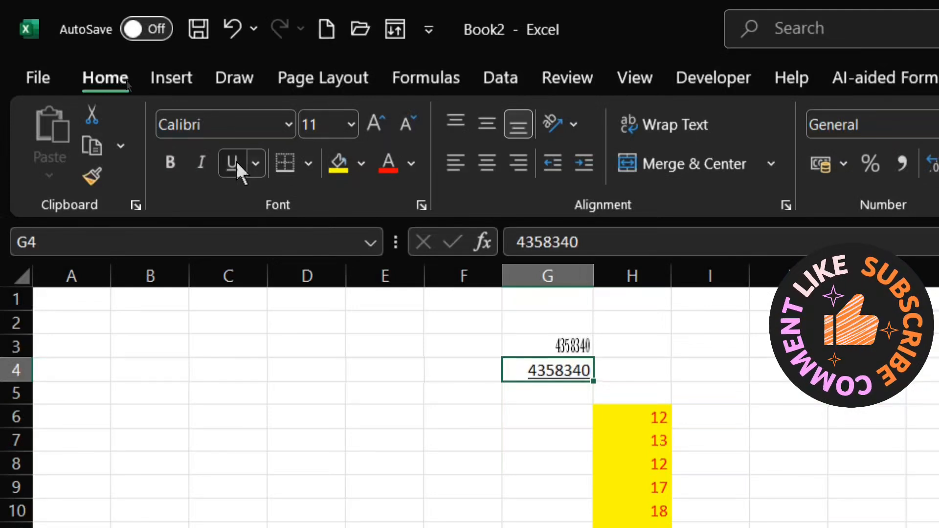
click(237, 164)
Step: Apply a single underline to the number in cell G4
click(255, 164)
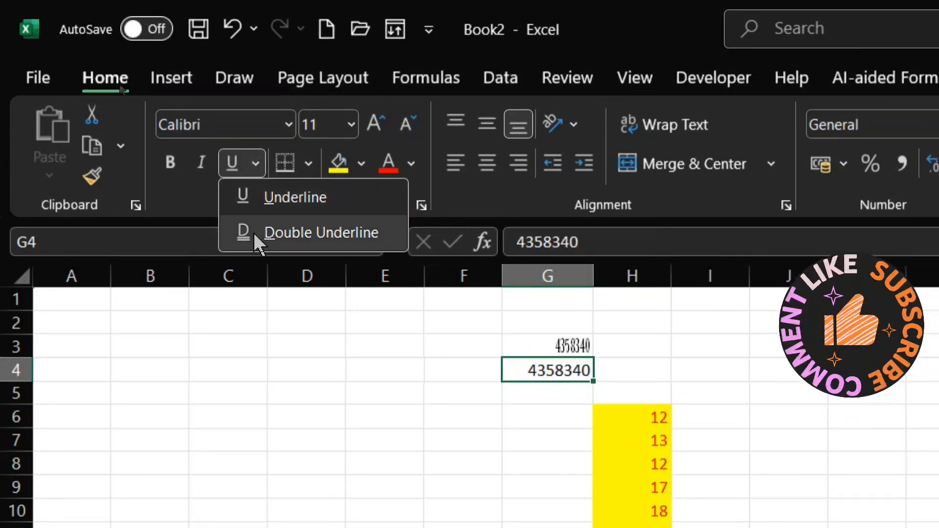
click(264, 197)
click(521, 421)
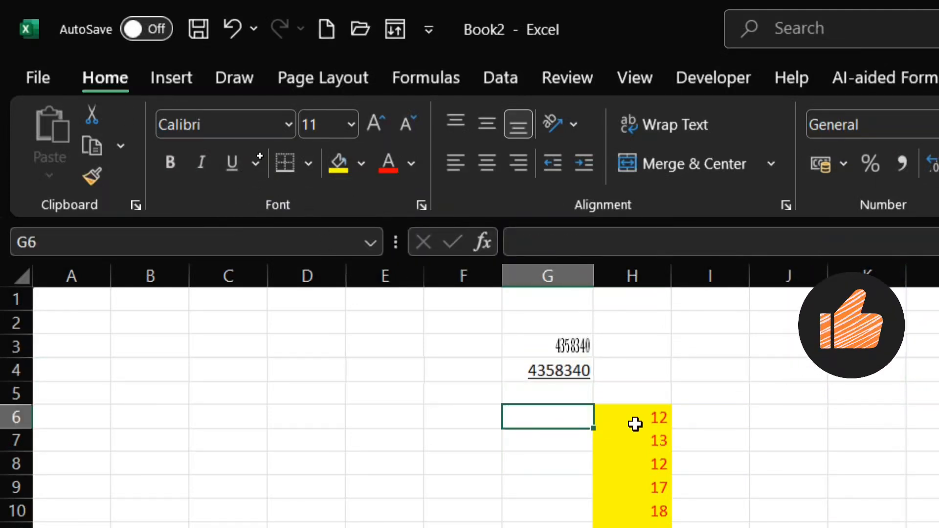
Step: Apply All Borders to the yellow cells H6:H10
drag(634, 425, 652, 509)
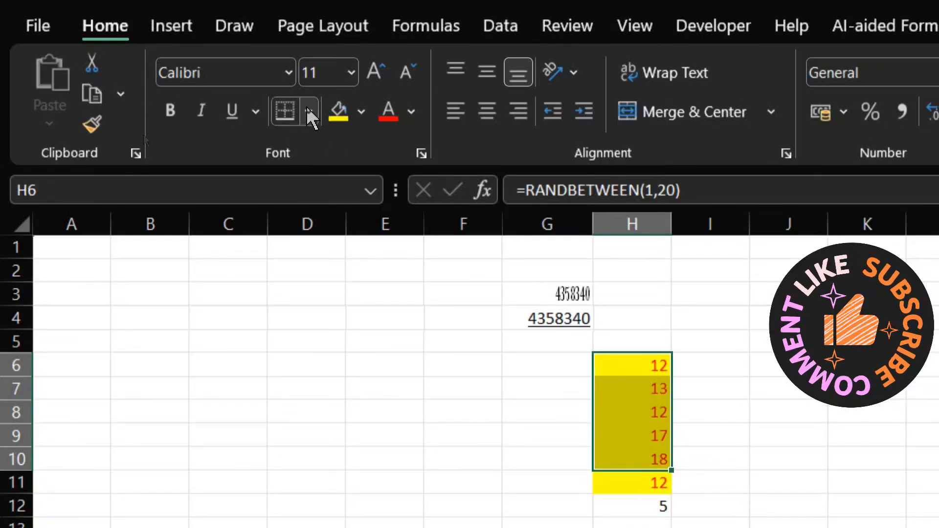
click(307, 110)
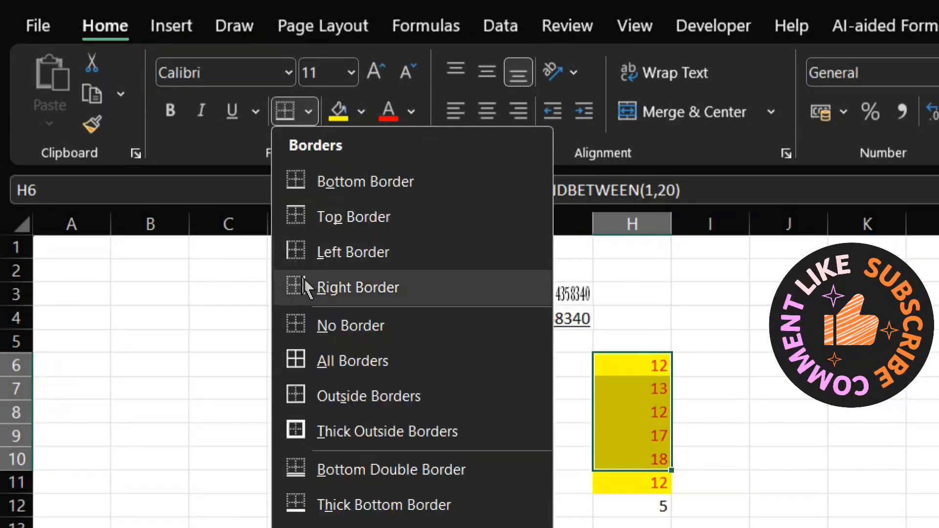
click(313, 365)
Step: Add Thick Outside Borders around the block of numbers in column H, starting at H6
click(602, 383)
drag(601, 365, 632, 498)
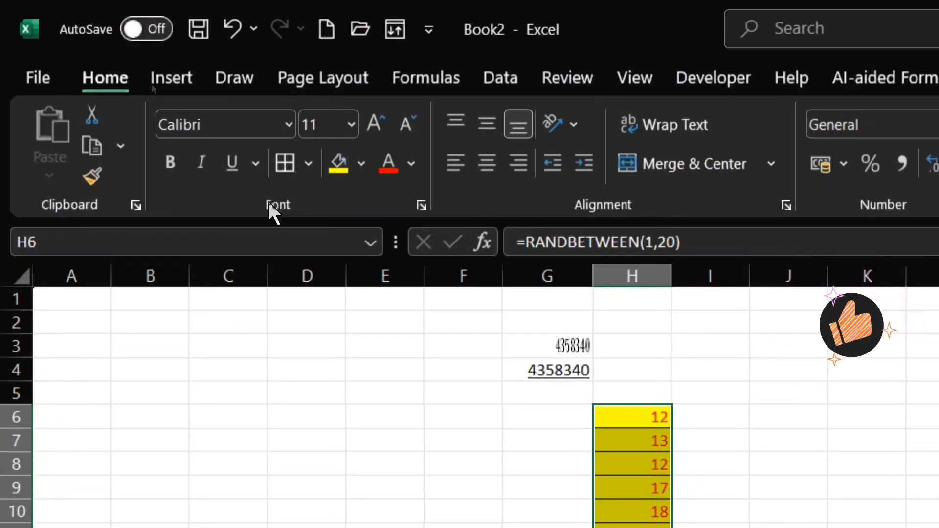
click(308, 165)
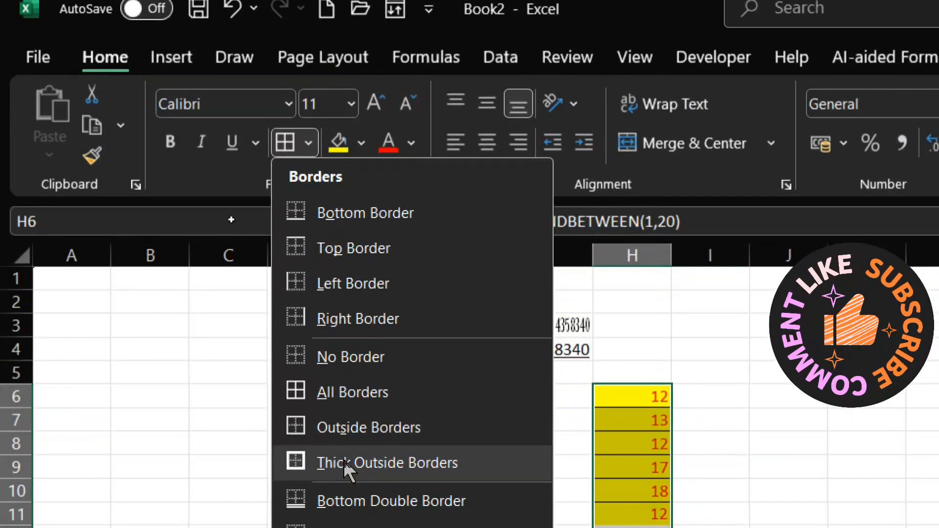
click(344, 467)
click(489, 415)
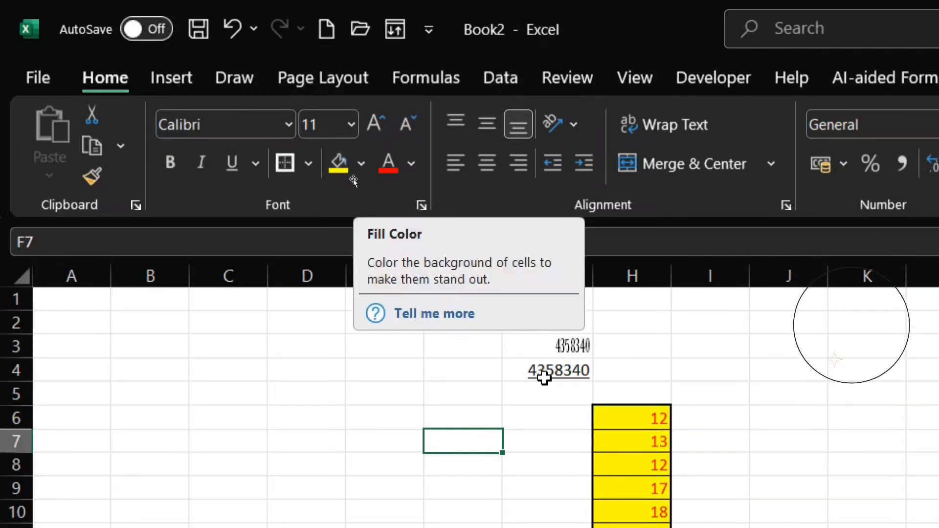
Step: Fill the empty cell I4 with yellow
click(698, 363)
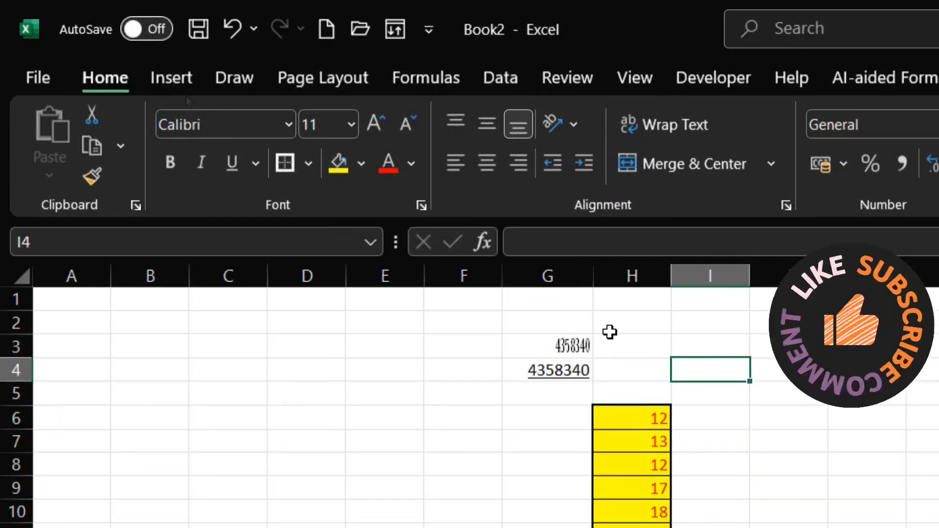
click(343, 167)
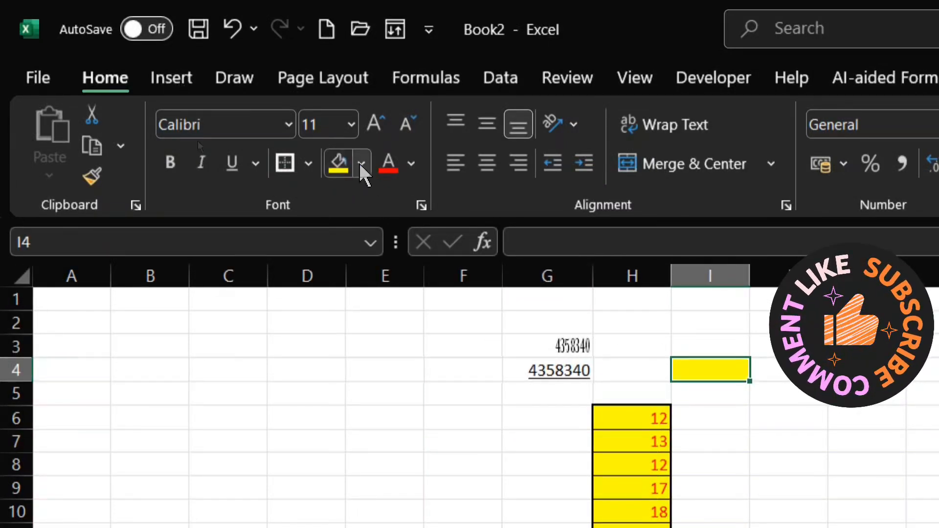
Step: Fill cells I4 and I3, followed by the block I3:J4, with orange
click(362, 164)
click(506, 288)
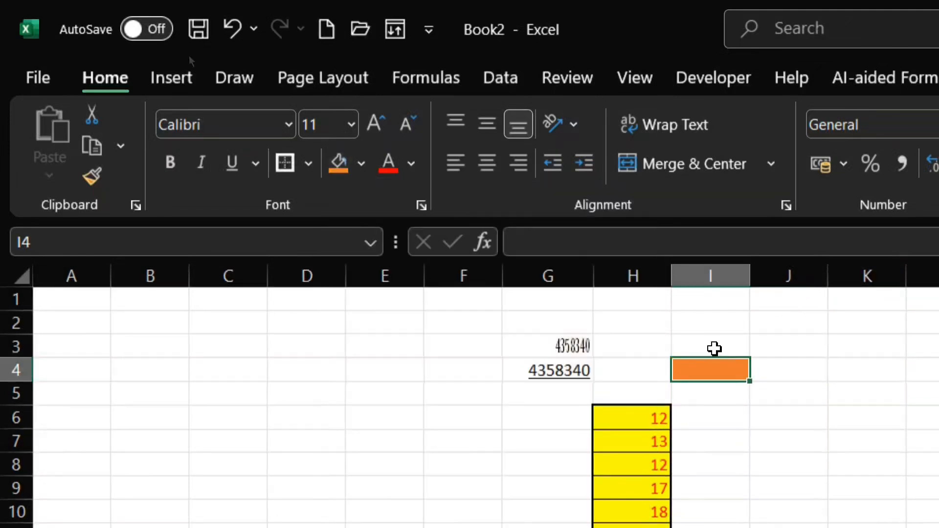
click(713, 350)
click(341, 163)
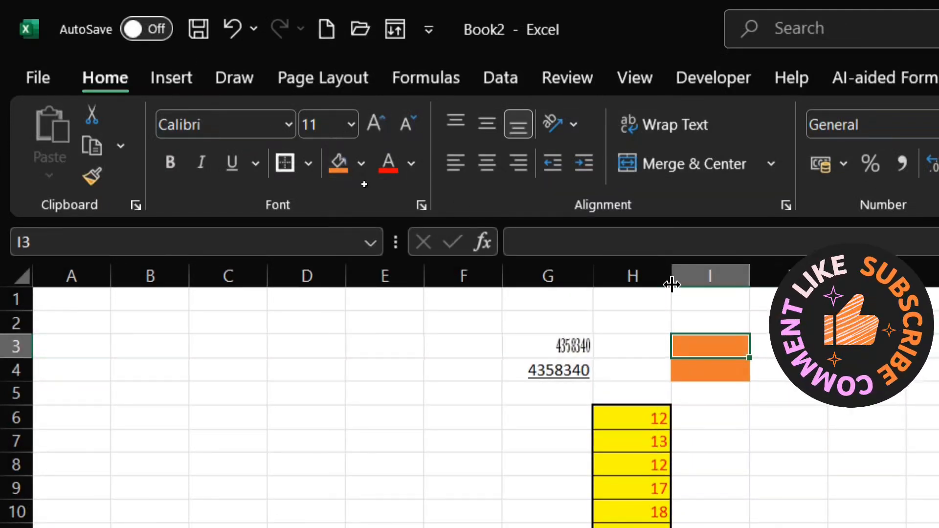
drag(788, 347, 729, 371)
click(339, 163)
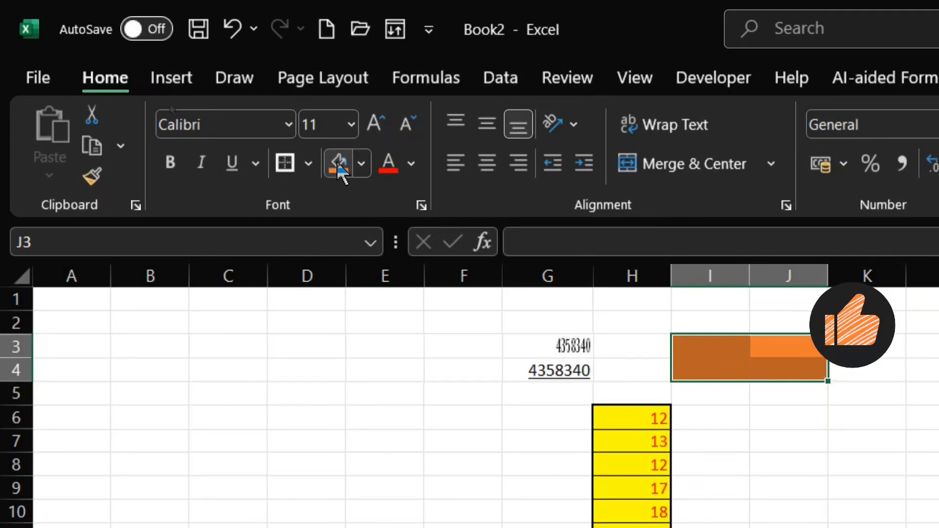
Step: Change the fill colour of cell I3 to the gold theme colour
click(362, 164)
click(739, 346)
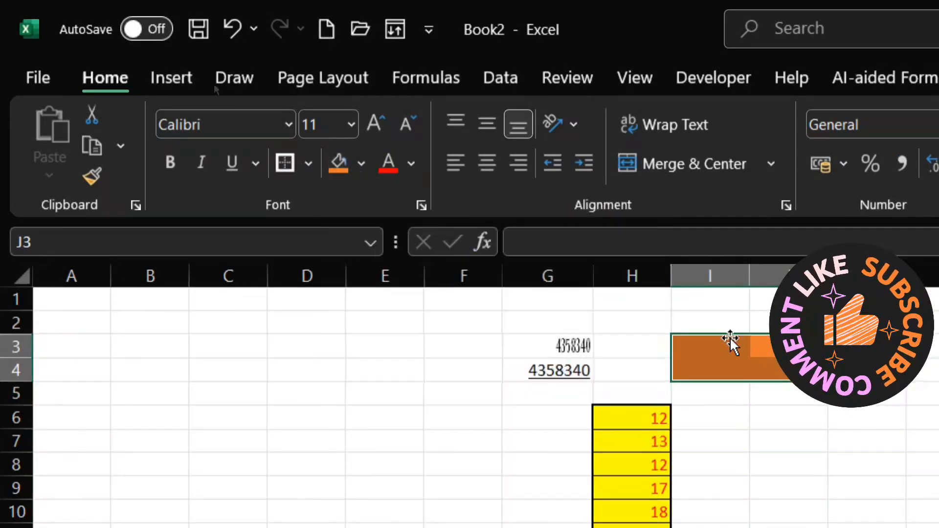
click(723, 348)
click(362, 164)
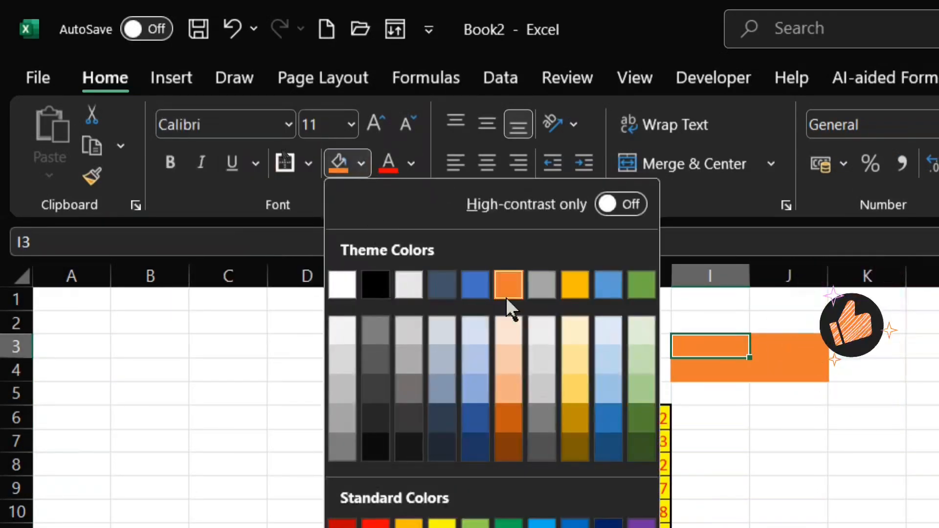
click(568, 293)
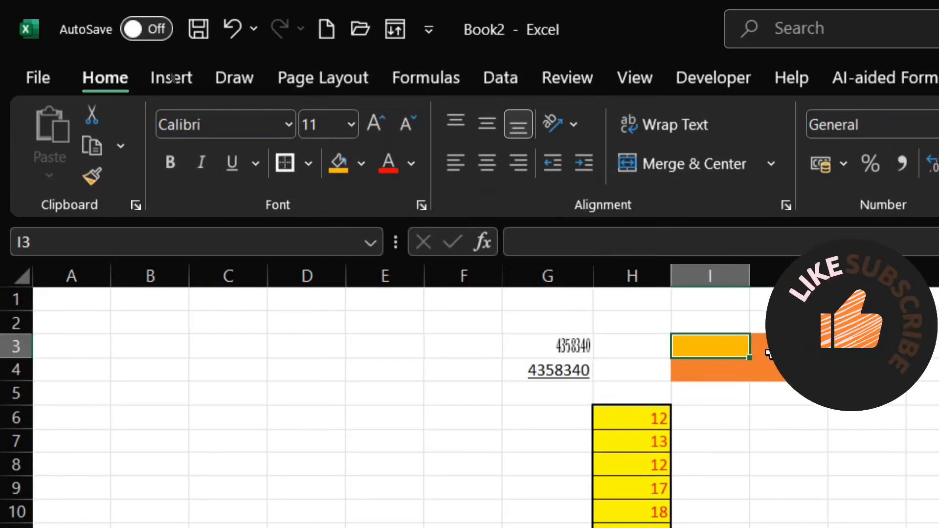
Step: Fill cell J4 with a light blue-grey theme colour
click(770, 369)
click(361, 163)
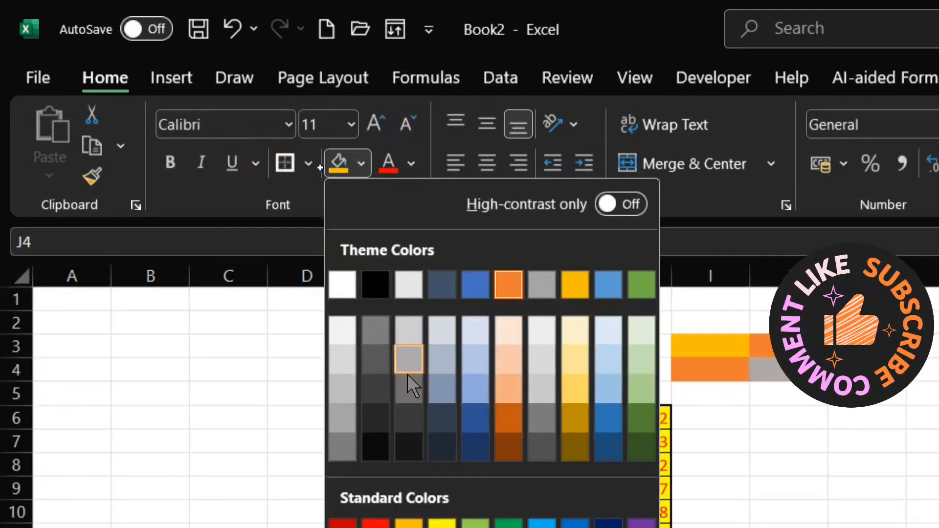
click(451, 367)
click(677, 327)
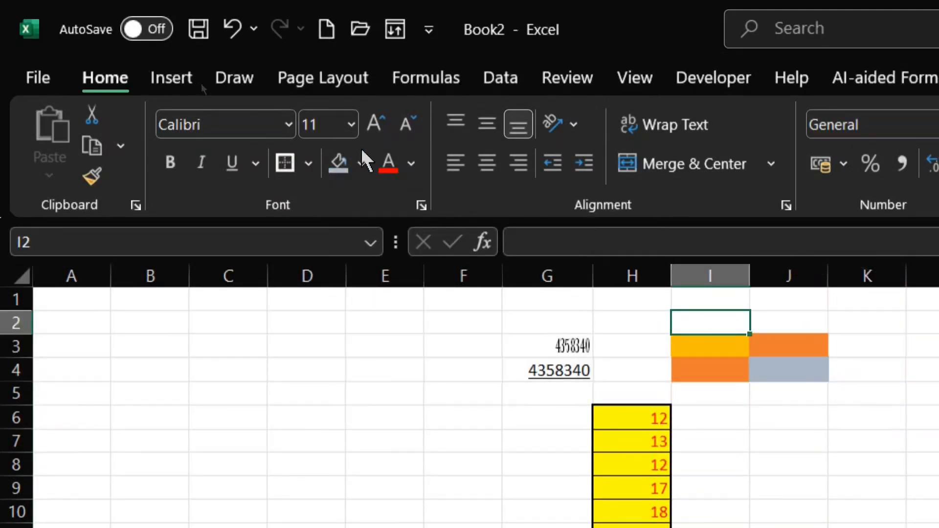
Step: Change the font colour of the numbers in G3:G4 to a dark orange-brown theme shade
drag(536, 341, 541, 362)
click(413, 164)
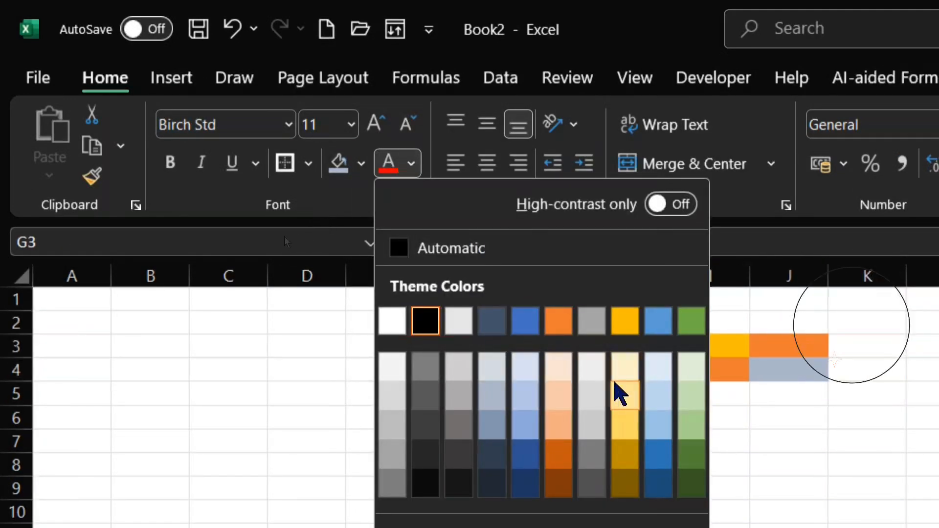
click(558, 474)
click(654, 361)
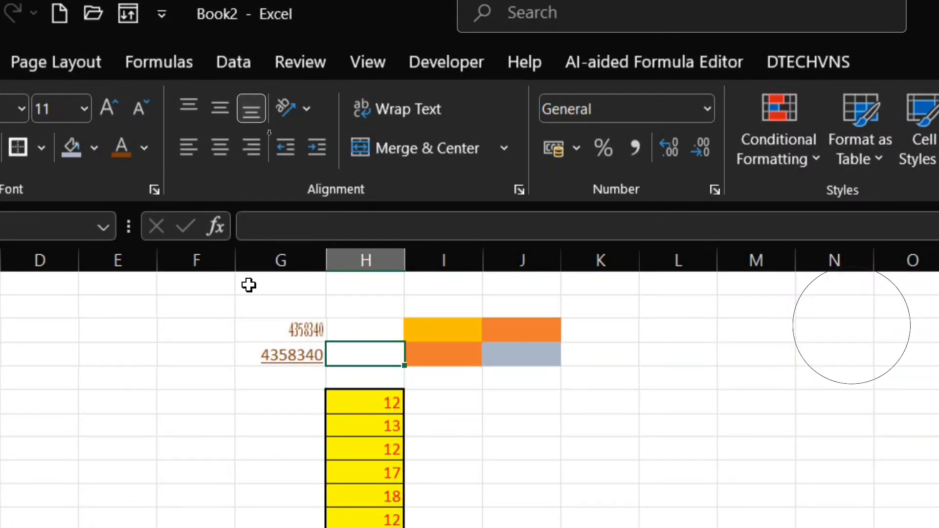
Step: Delete columns G through M to clear all the sample numbers and coloured cells
drag(273, 257, 730, 298)
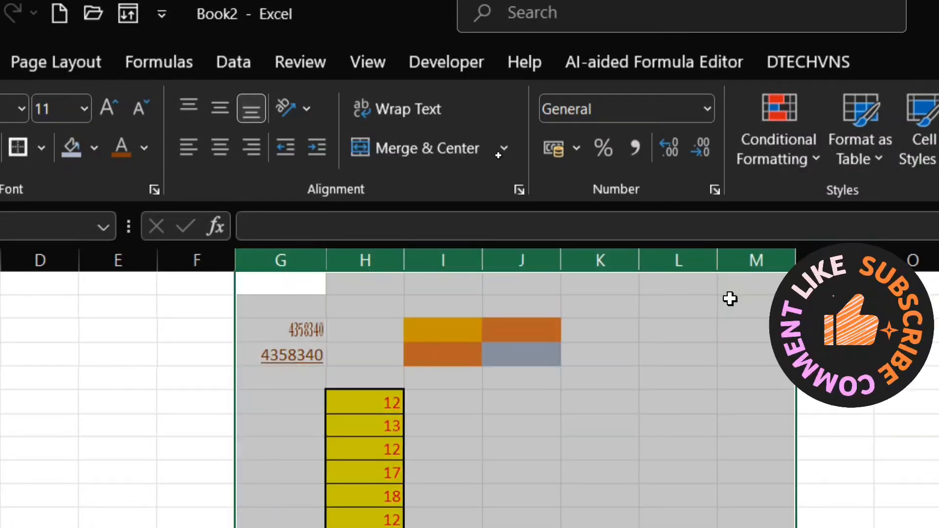
key(ctrl+minus)
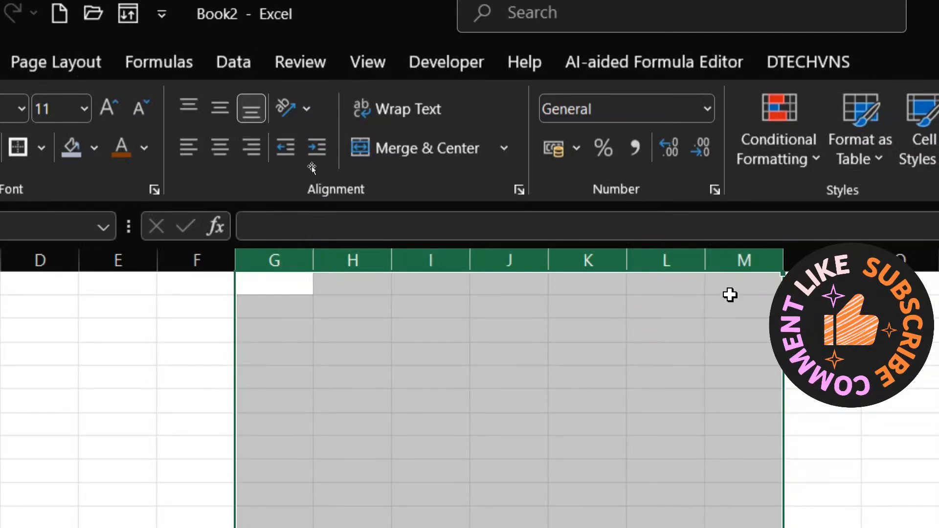
click(356, 316)
click(500, 306)
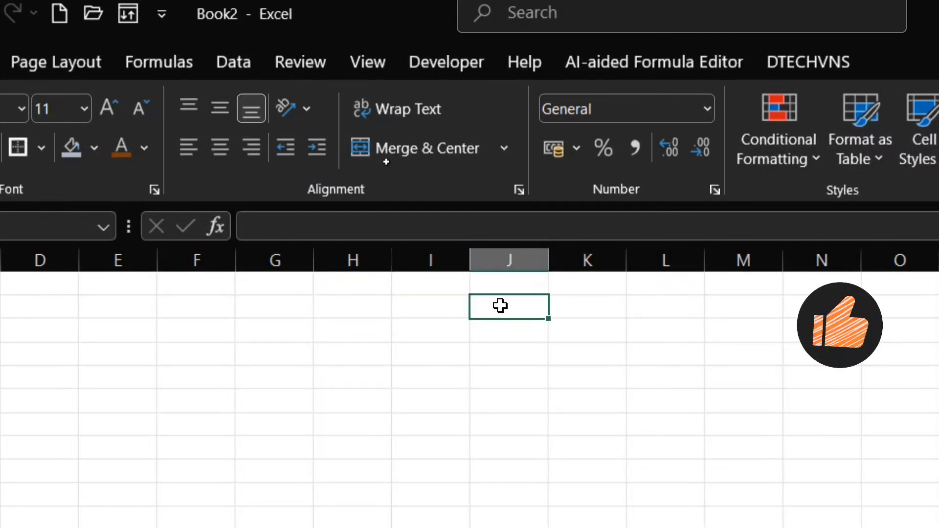
Step: Enter the number 2 in cell I2 and reselect the cell
click(439, 306)
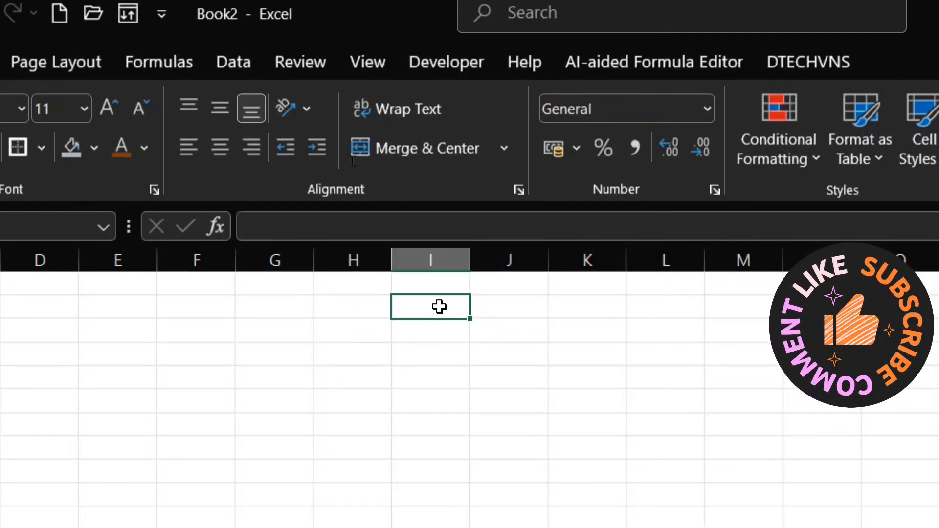
text(2)
click(419, 308)
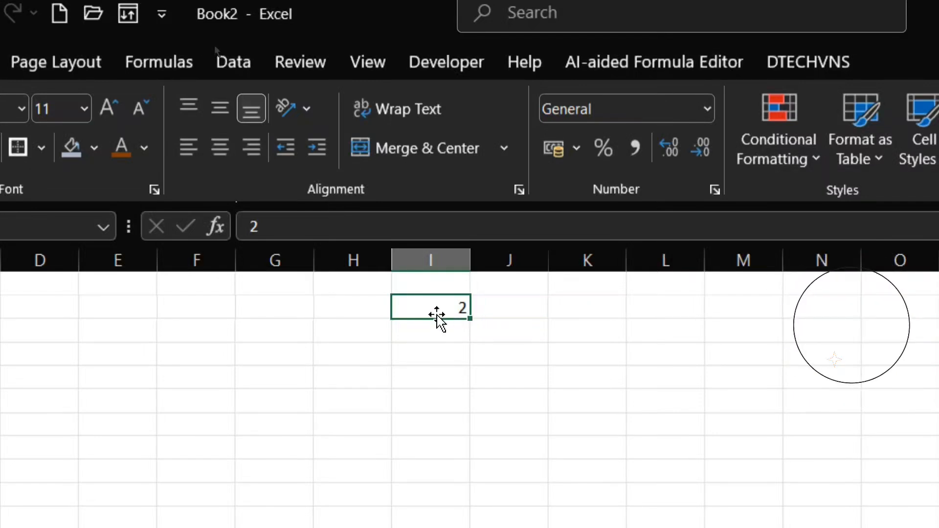
Step: Middle-align the number in I2 vertically and center it horizontally, trying left alignment in between
click(221, 105)
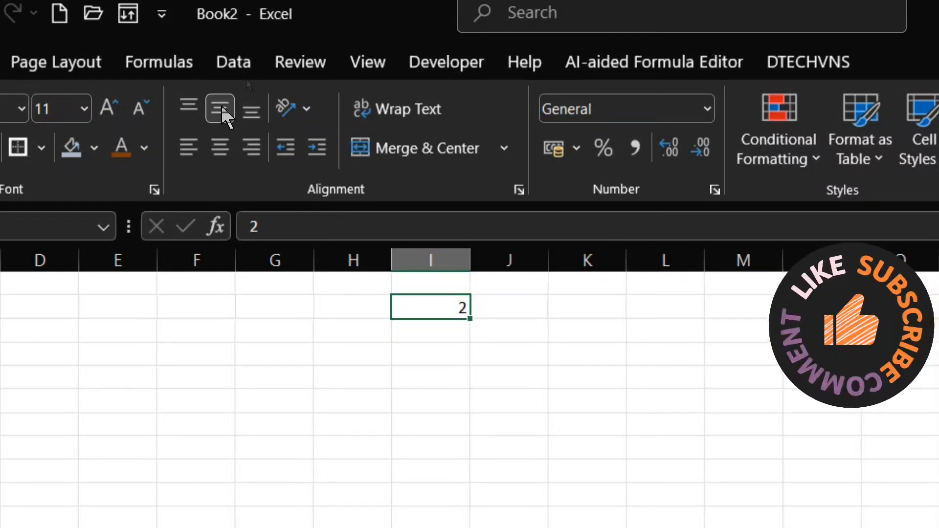
click(225, 143)
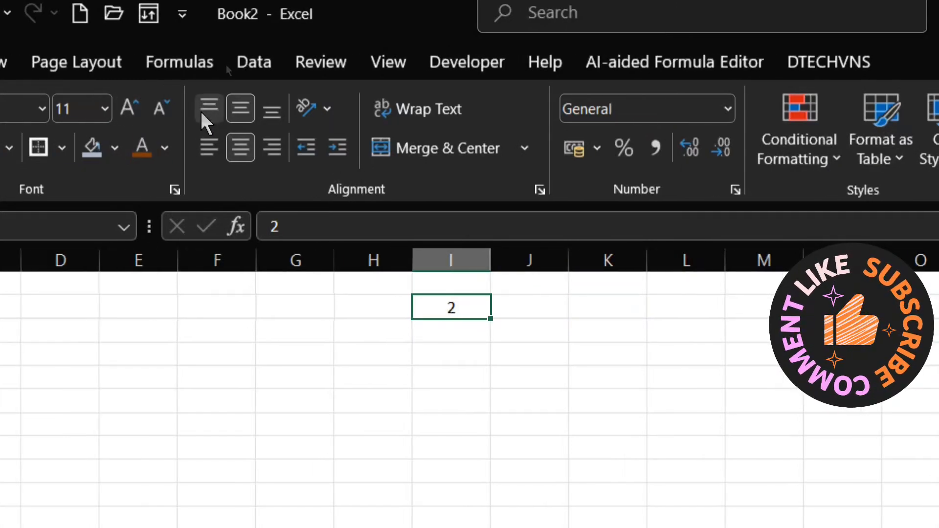
click(188, 147)
click(240, 148)
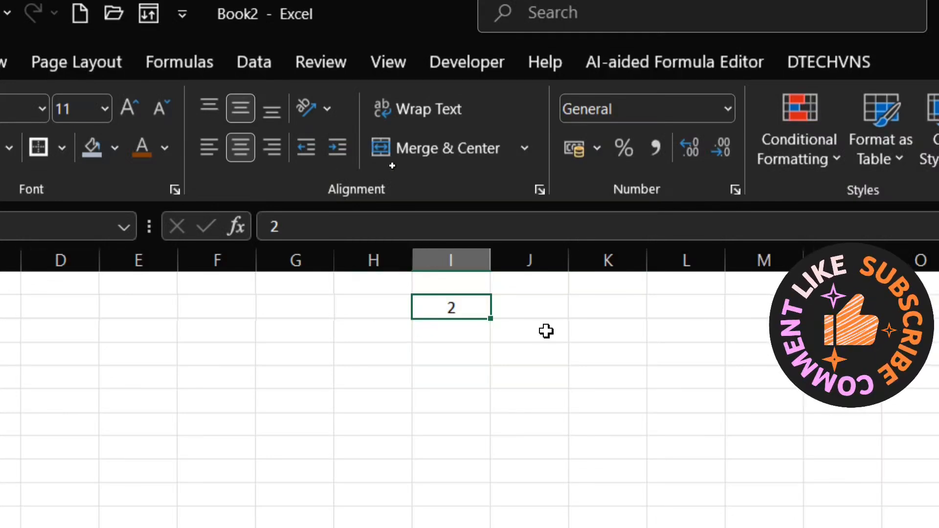
Step: Merge and center the range J2:L7, enter DTECHVNS in it and middle-align the text
drag(538, 315, 710, 419)
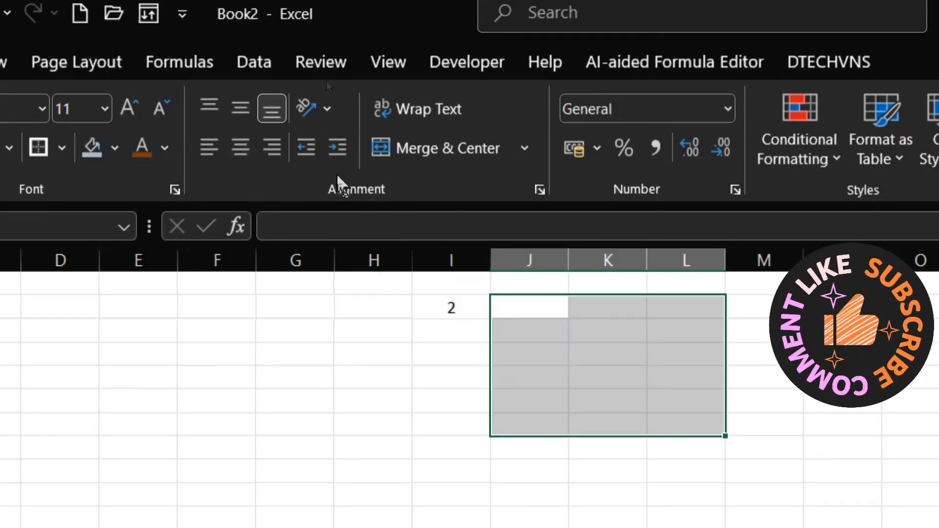
click(425, 149)
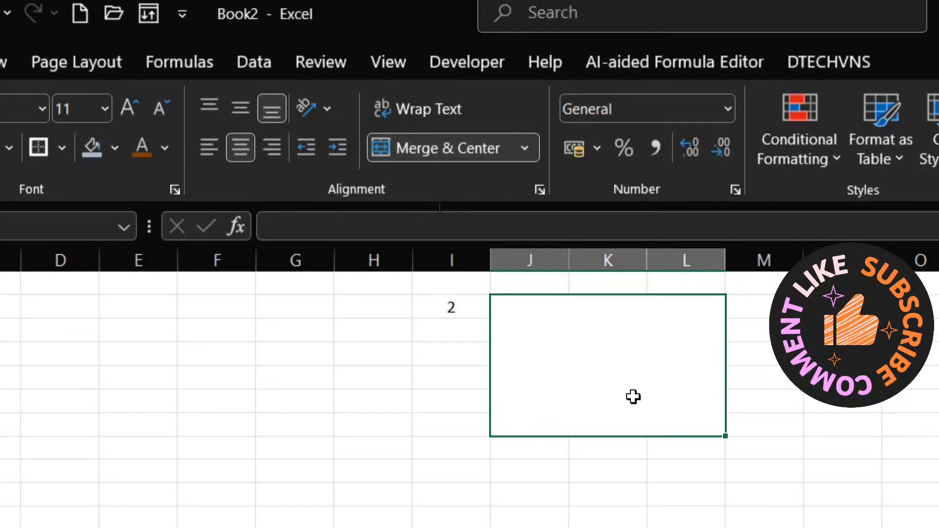
text(DTECHVNS)
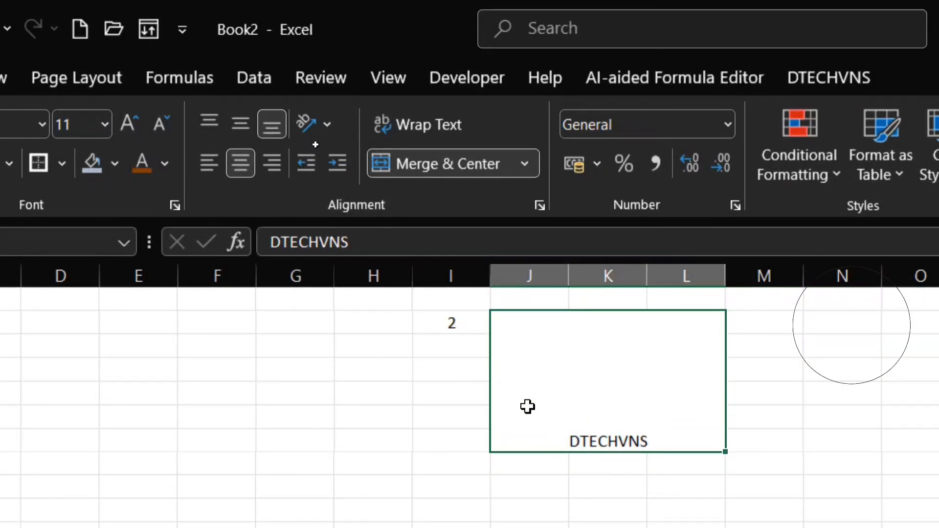
click(239, 128)
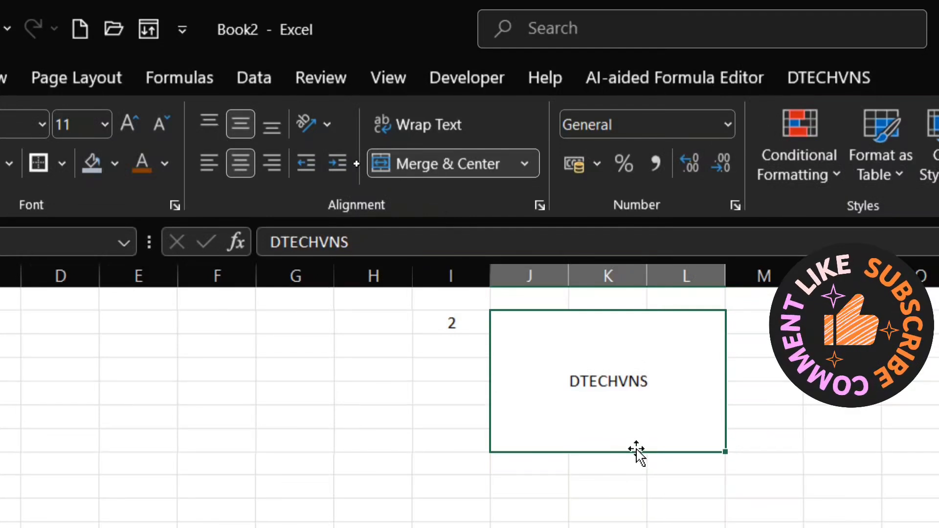
Step: Try top, left, right and bottom alignment on the merged DTECHVNS cell, ending with it middle-aligned and centered
click(209, 123)
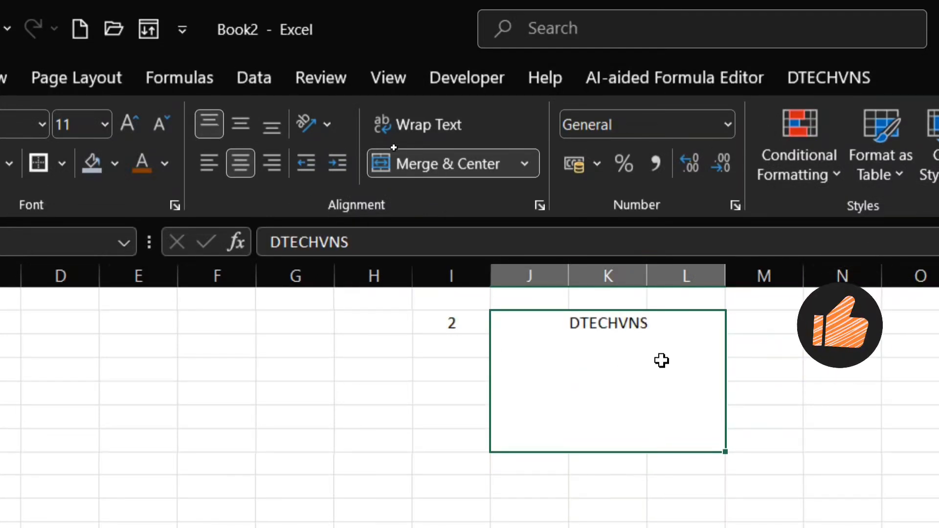
click(210, 163)
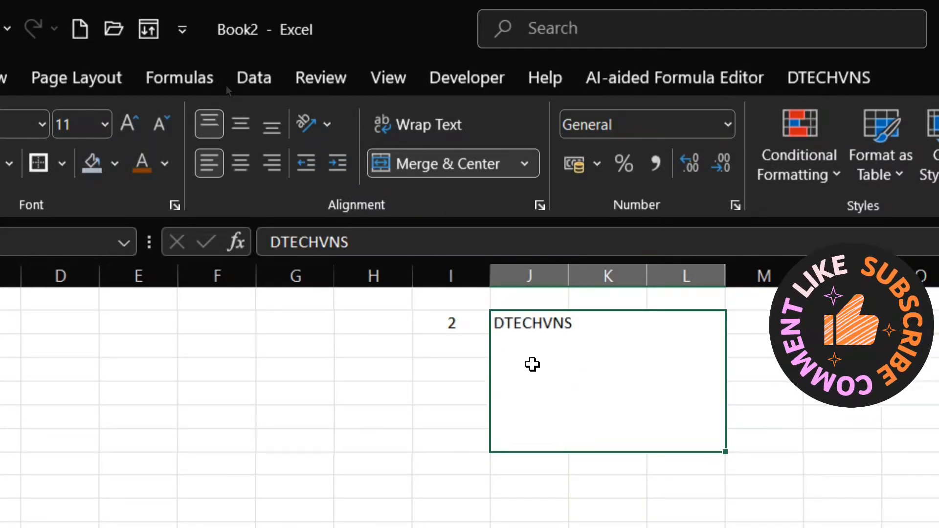
click(238, 170)
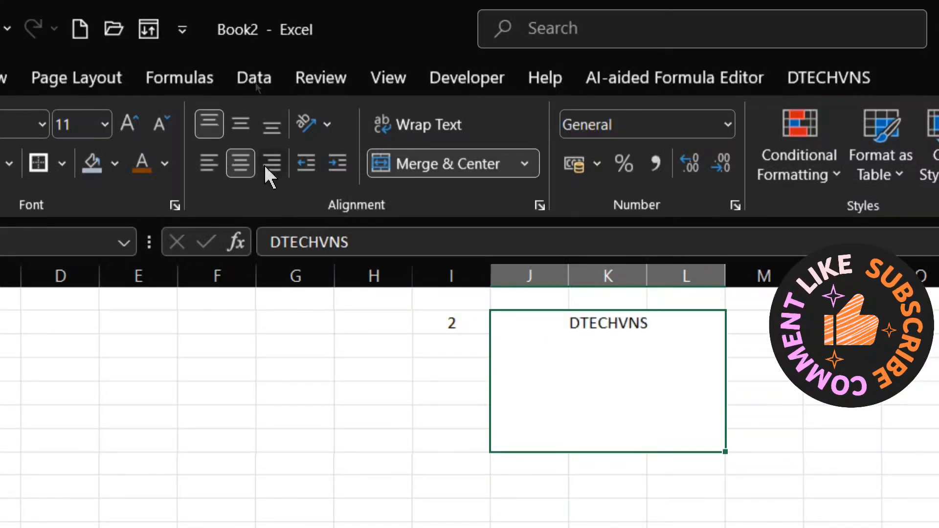
click(265, 166)
click(239, 169)
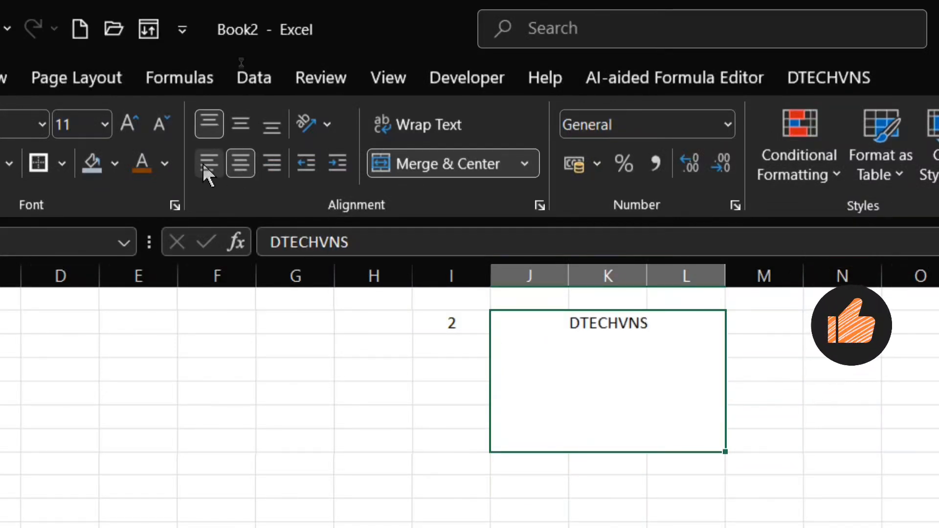
click(247, 131)
click(272, 128)
click(242, 128)
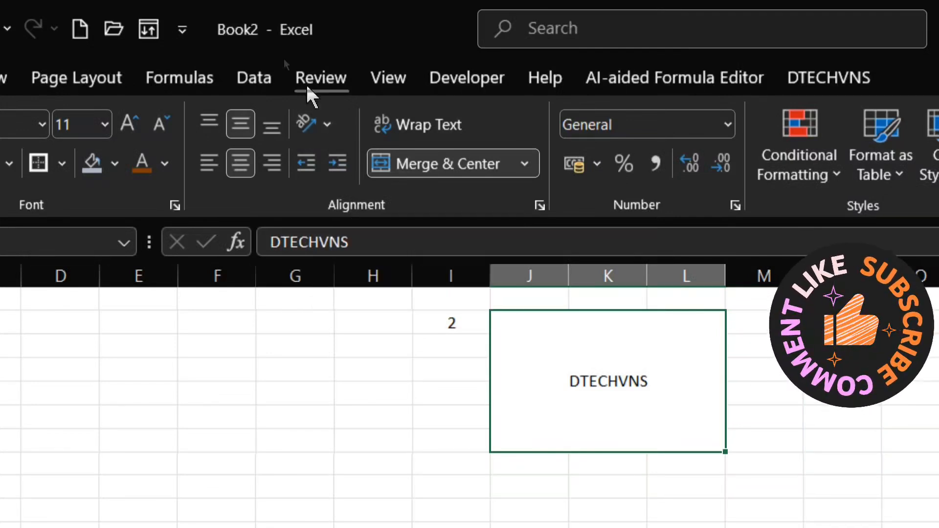
Step: Try the Angle Counterclockwise, Angle Clockwise and Vertical Text orientations on the merged DTECHVNS cell
click(325, 126)
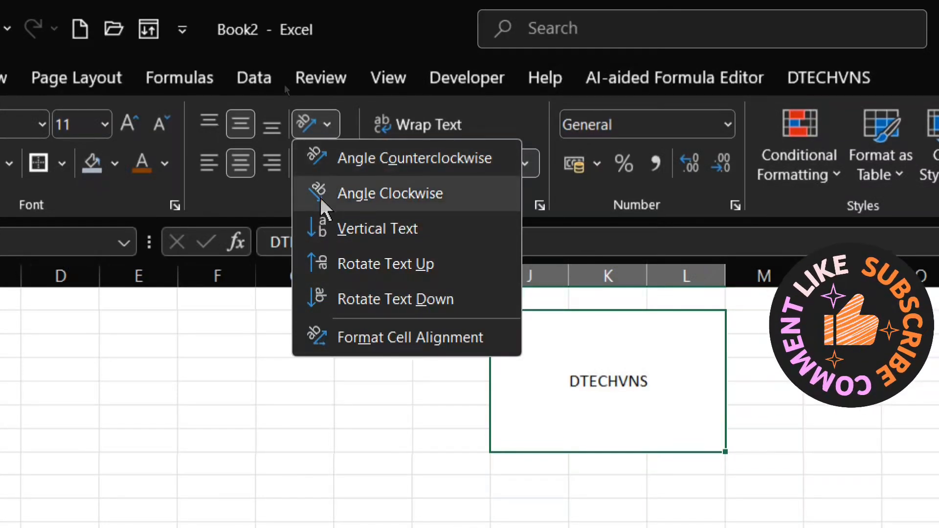
click(322, 169)
click(321, 125)
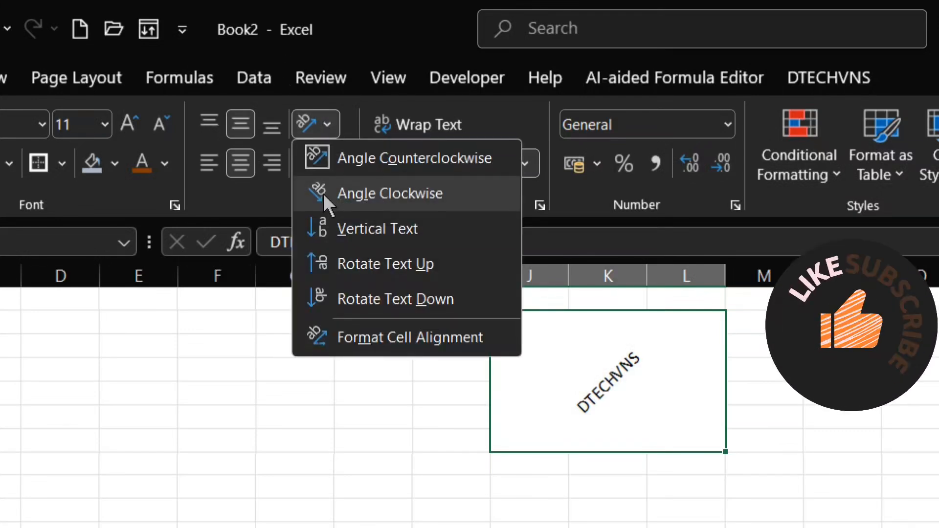
click(317, 193)
click(308, 124)
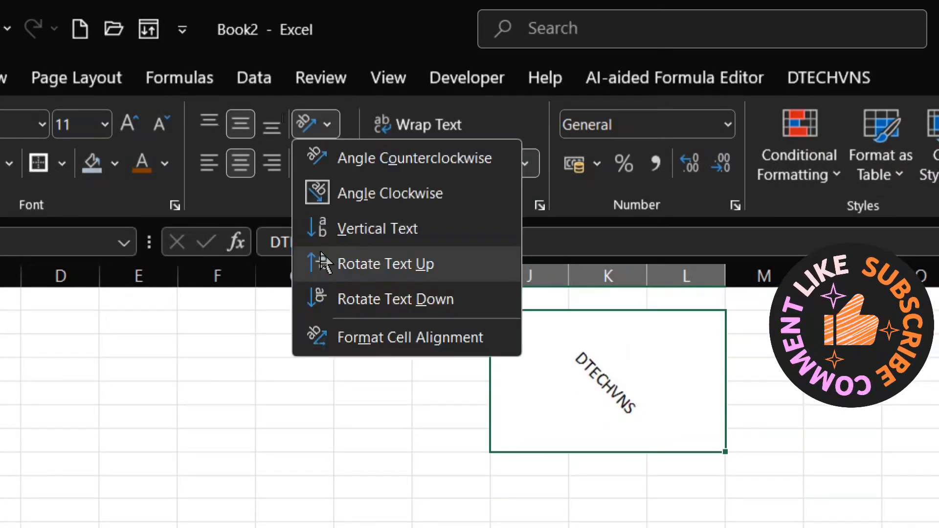
click(318, 228)
Step: Try Rotate Text Up and Rotate Text Down on the DTECHVNS text, and restore its horizontal orientation
click(308, 125)
click(327, 264)
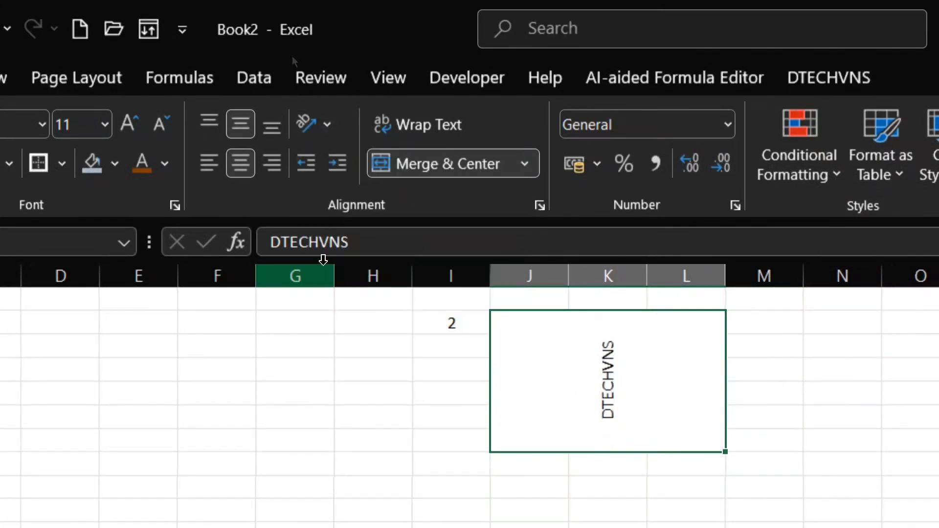
click(309, 124)
click(322, 305)
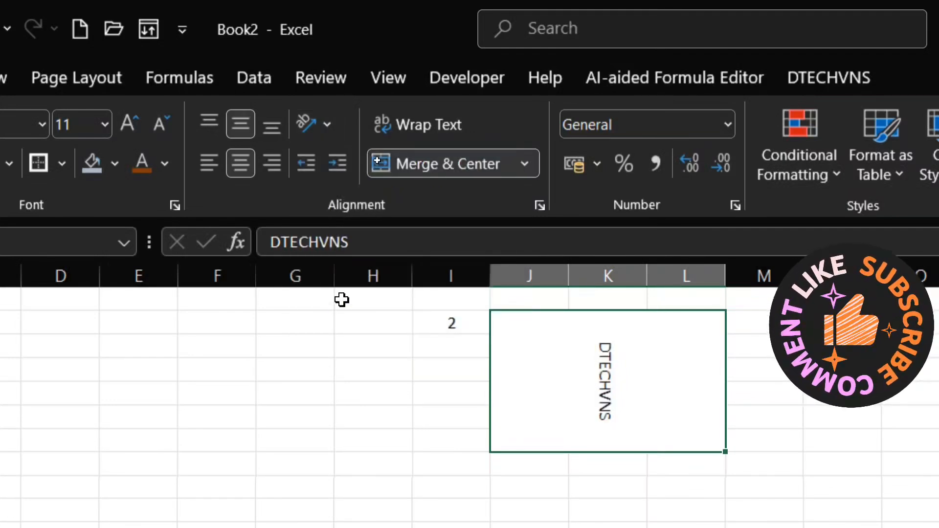
click(323, 126)
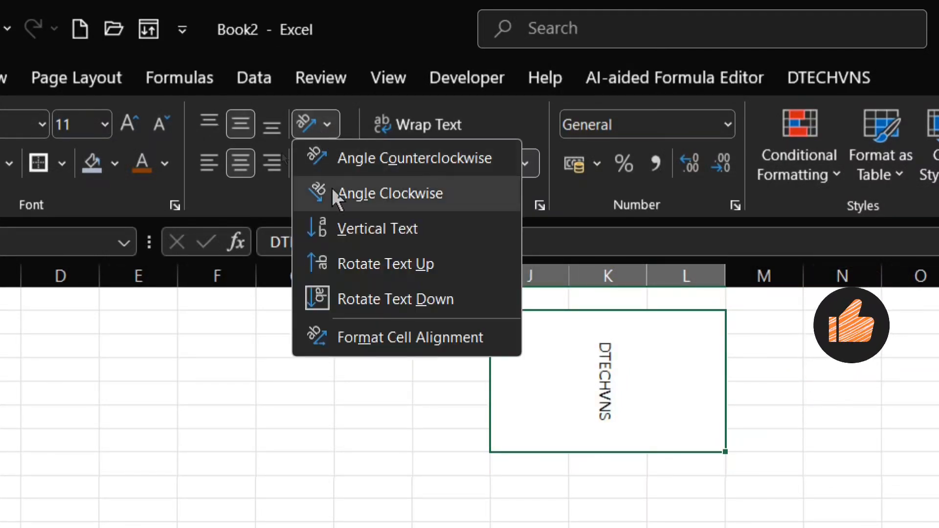
click(317, 306)
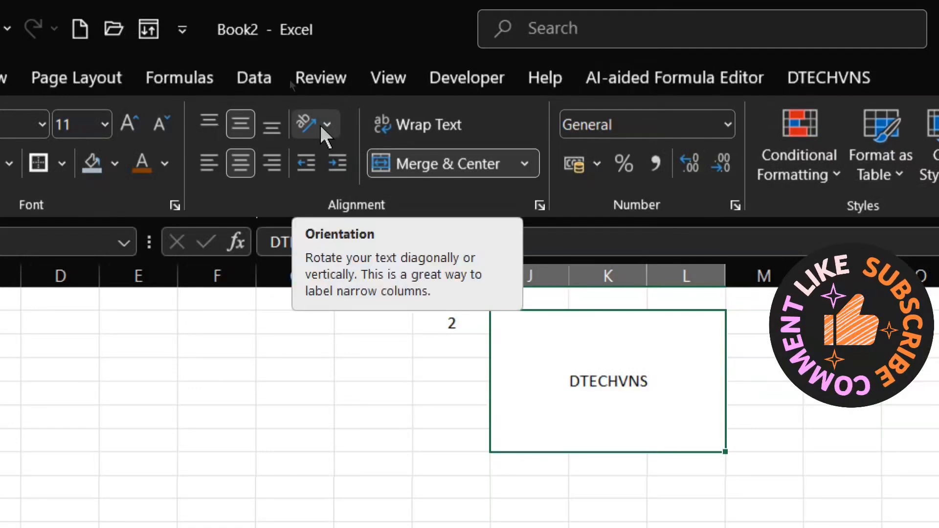
Step: Increase the indent of the DTECHVNS text in the merged cell by several levels
click(337, 164)
click(337, 163)
click(337, 163)
click(338, 163)
click(337, 163)
click(338, 163)
click(337, 163)
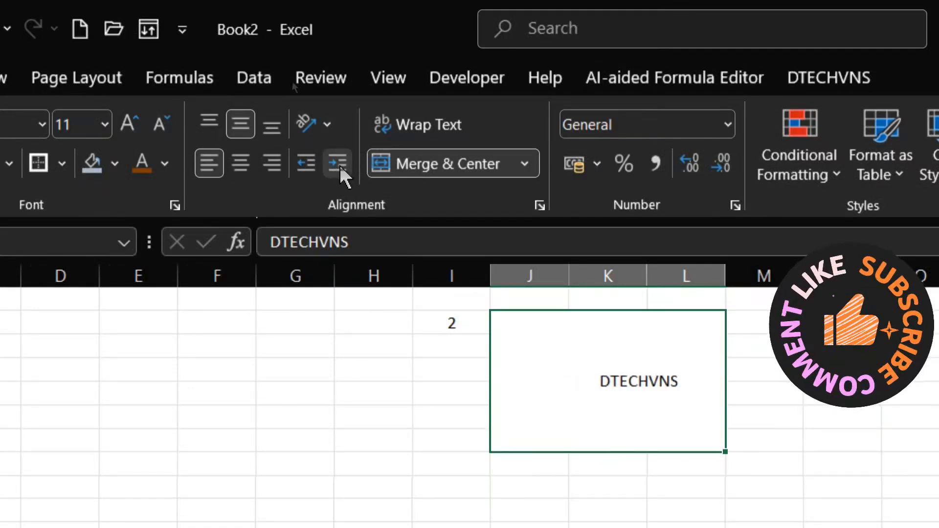
Step: Decrease the indent of the DTECHVNS text in the merged cell until it sits at the cell's left edge
click(337, 163)
click(307, 165)
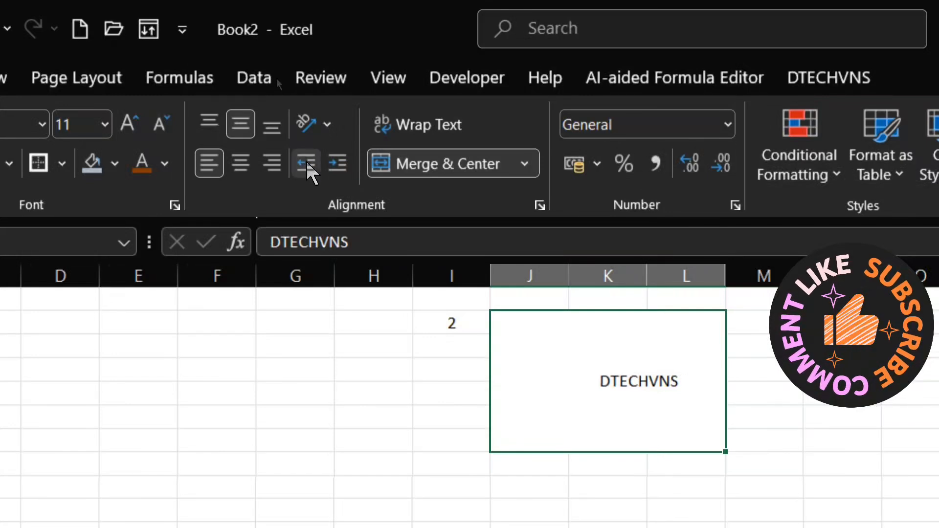
click(307, 166)
click(307, 165)
click(307, 165)
click(307, 166)
click(308, 166)
click(307, 166)
click(308, 165)
click(307, 165)
click(307, 166)
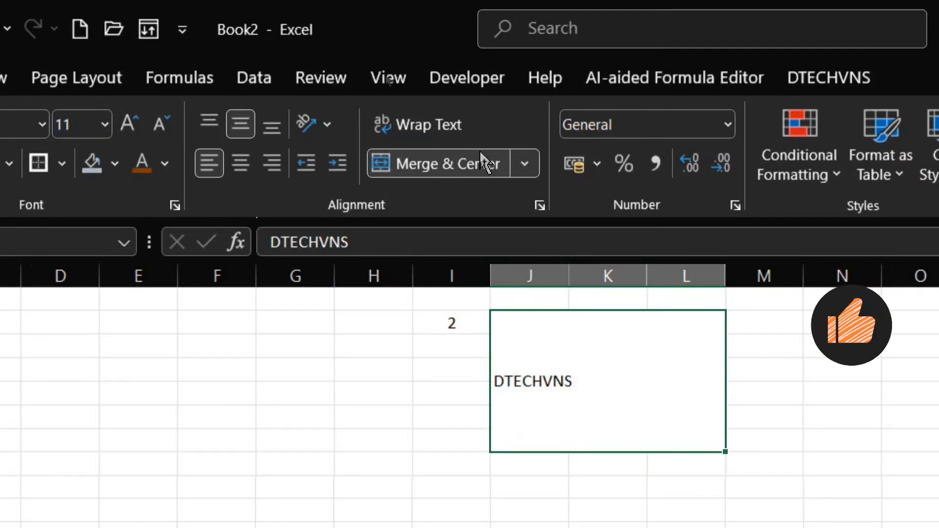
Step: Unmerge the DTECHVNS cell and widen column J to fit the text
click(525, 163)
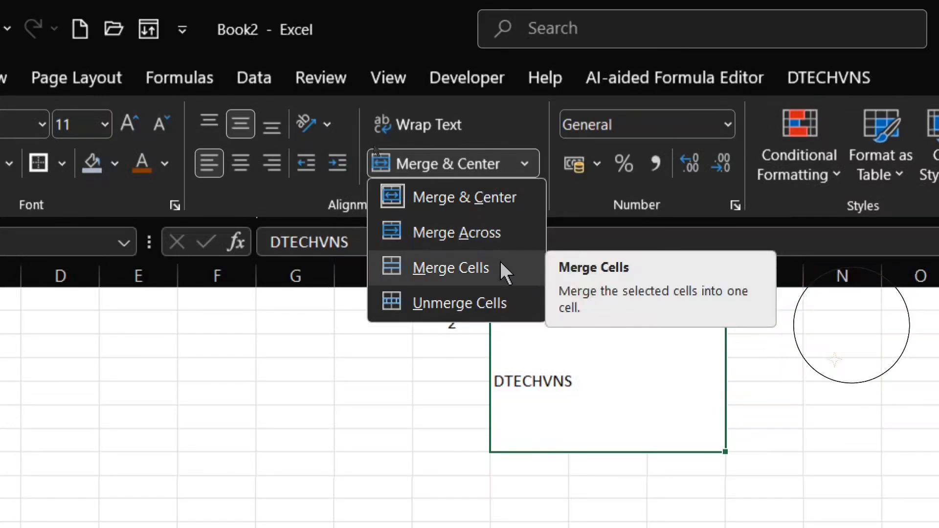
click(504, 303)
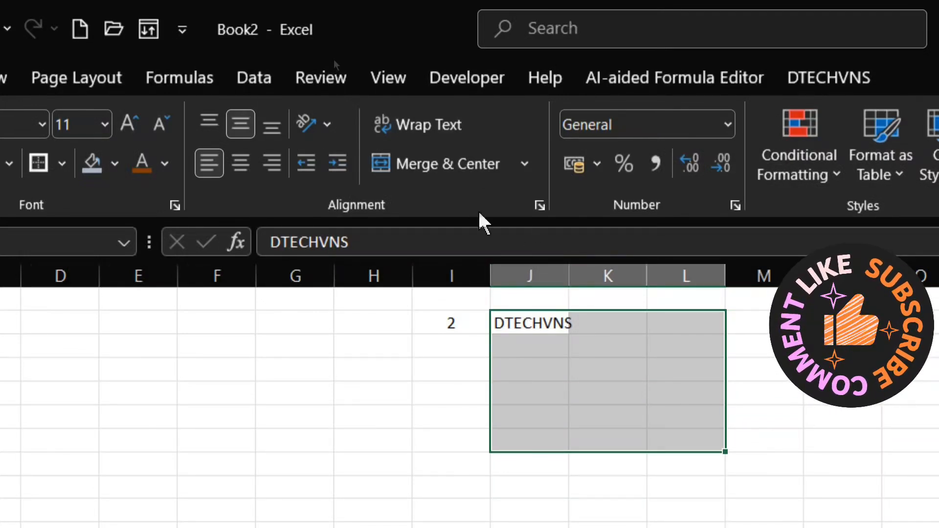
click(557, 391)
drag(569, 267, 592, 267)
Step: Append "MY Youtube Channal" to the DTECHVNS text in column J
click(579, 323)
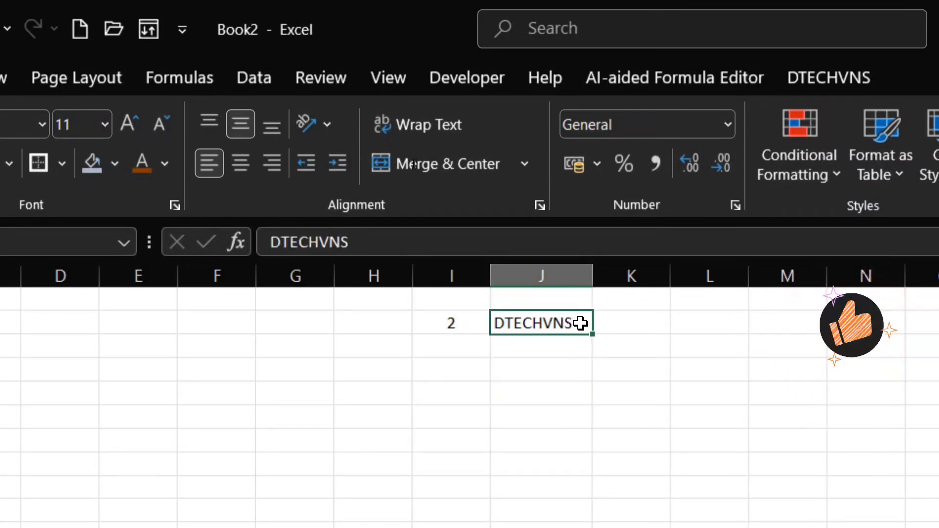
double_click(579, 323)
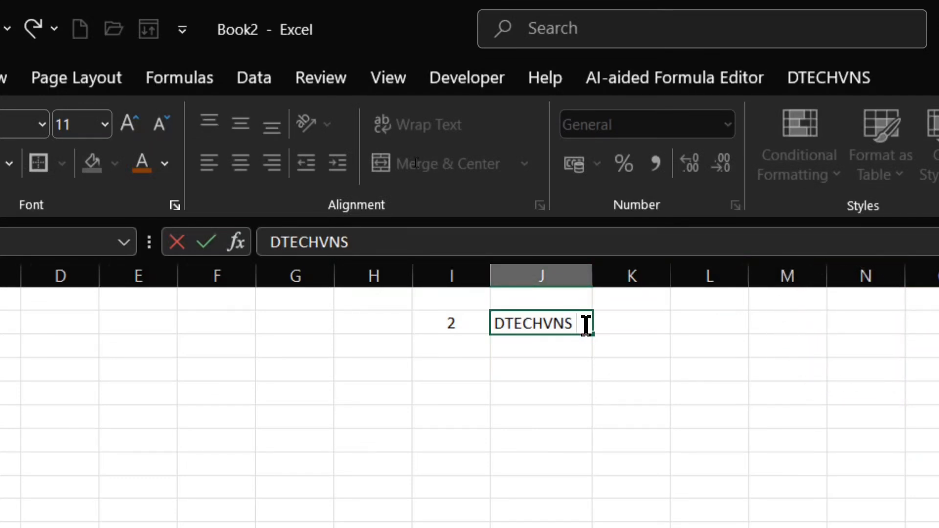
text(MY Youtube Channal)
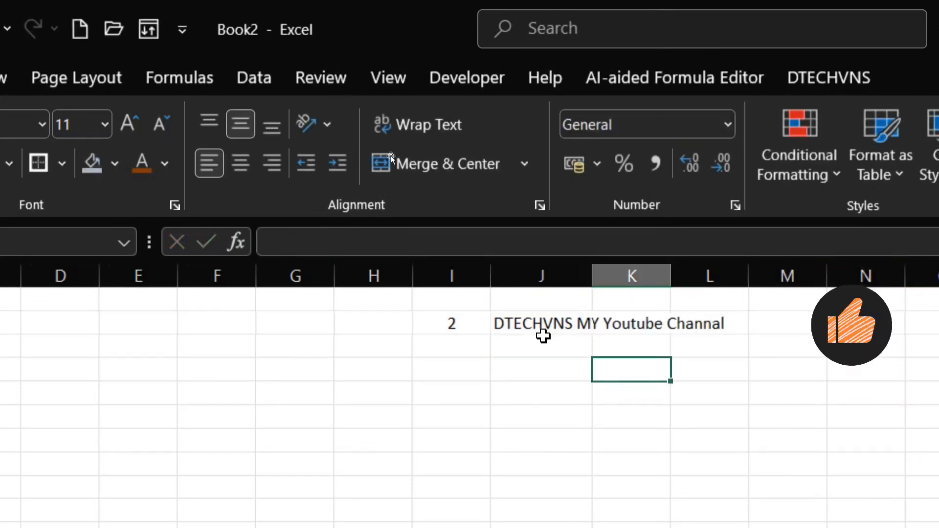
Step: Try Wrap Text on the "DTECHVNS MY Youtube Channal" cell and turn it back off
click(534, 315)
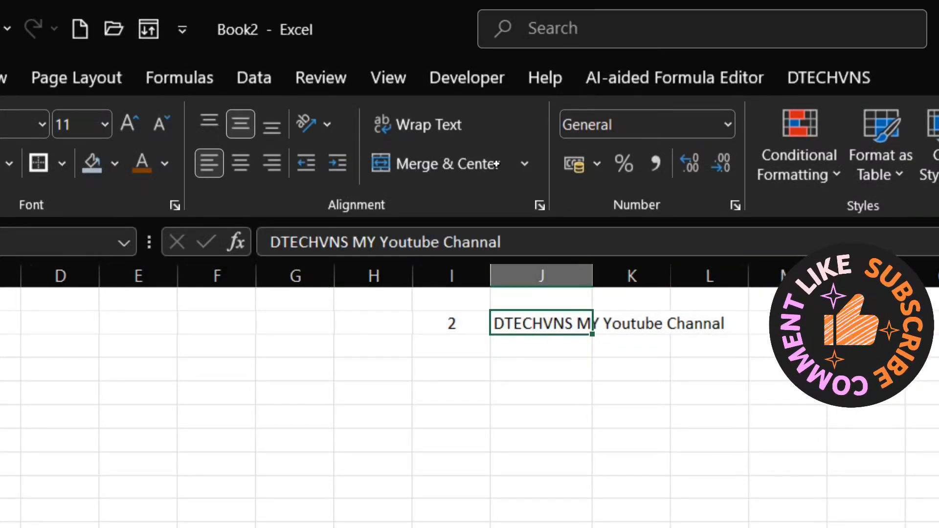
drag(523, 322, 746, 325)
click(528, 316)
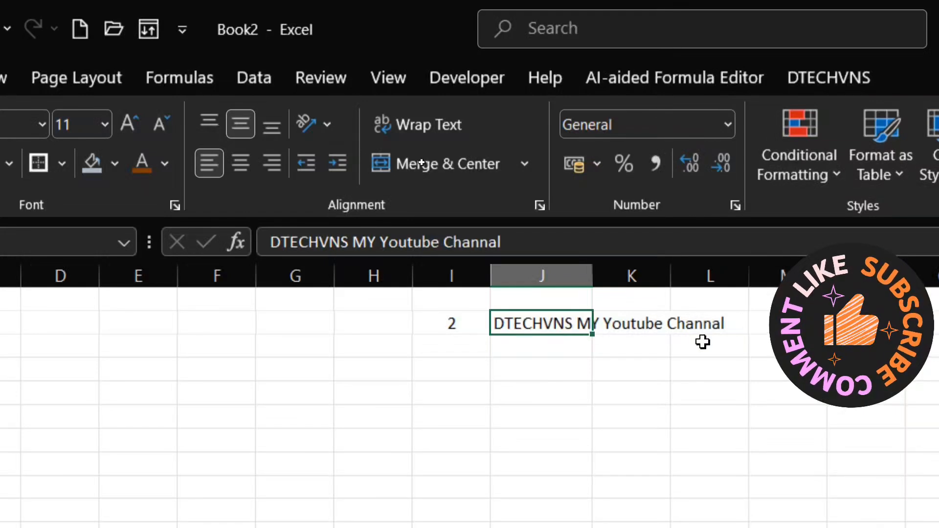
click(436, 127)
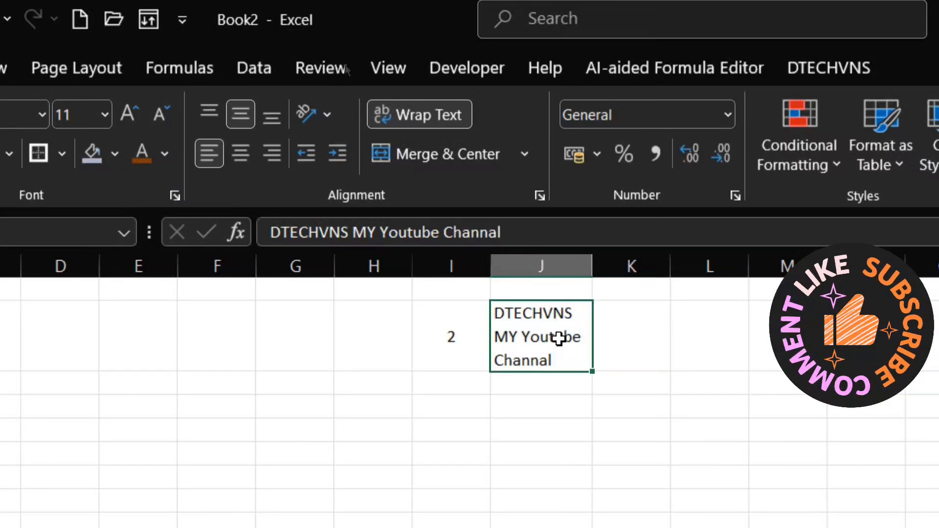
click(436, 118)
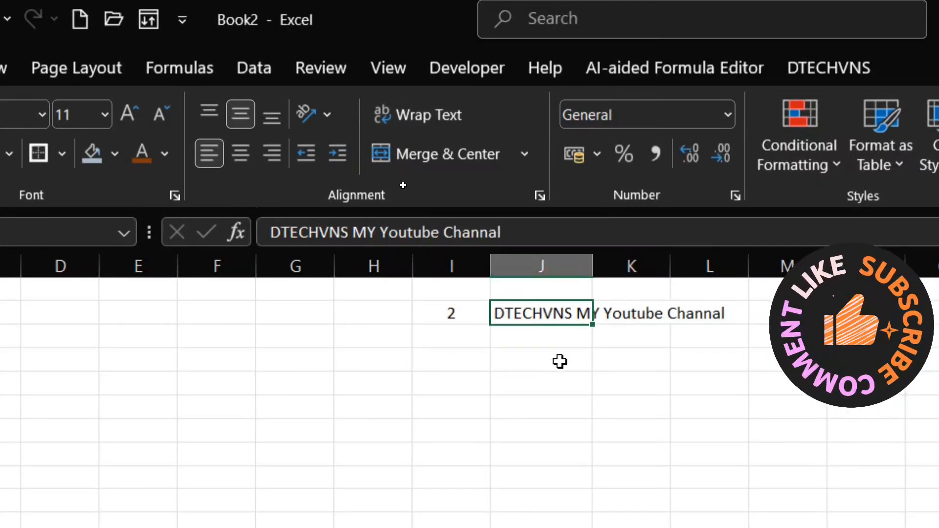
Step: Clear the DTECHVNS text and the number 2 beside it, and enter 15 in column H of the same row
key(shift+Left)
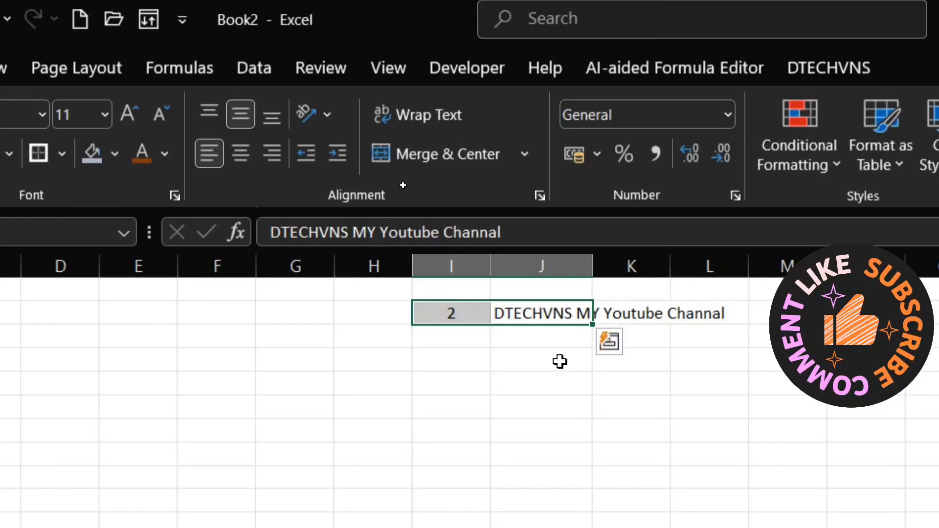
key(Delete)
click(560, 362)
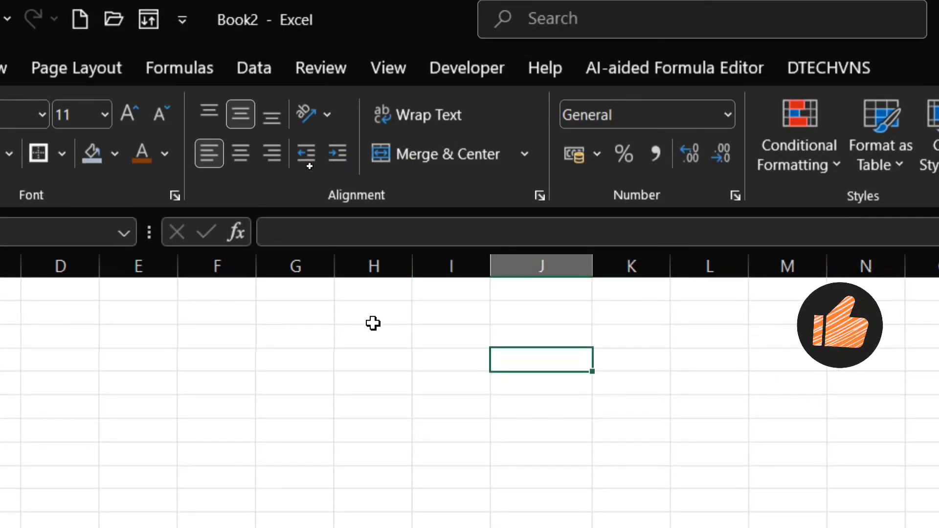
click(373, 323)
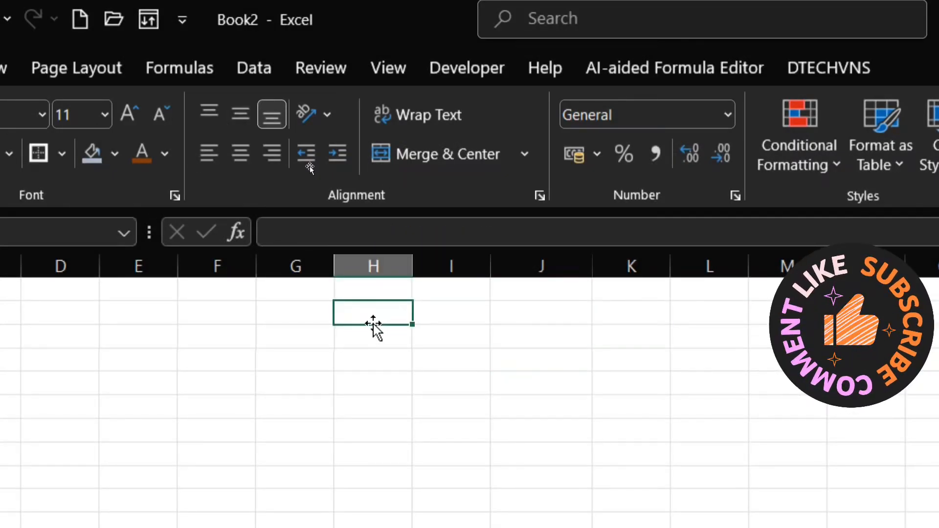
text(15)
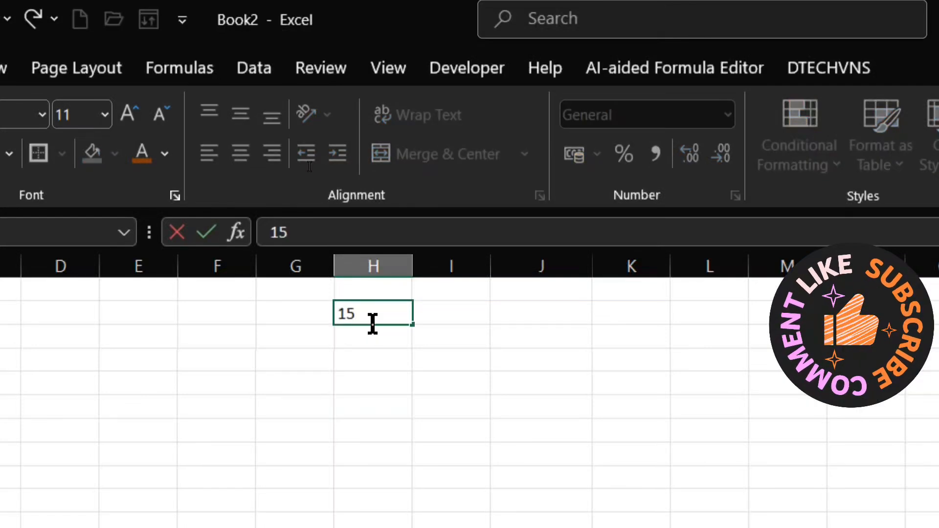
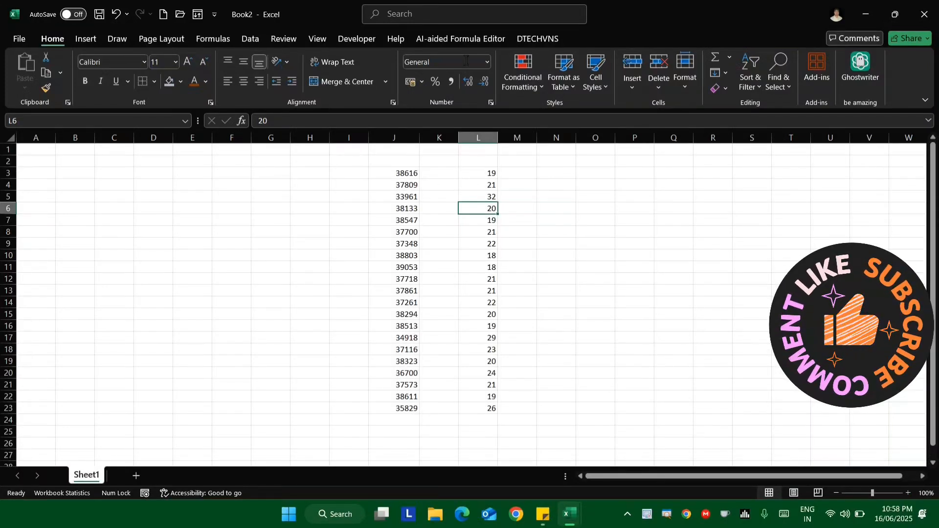
Step: Enter 674566 in cell O4 and select that cell again
click(487, 63)
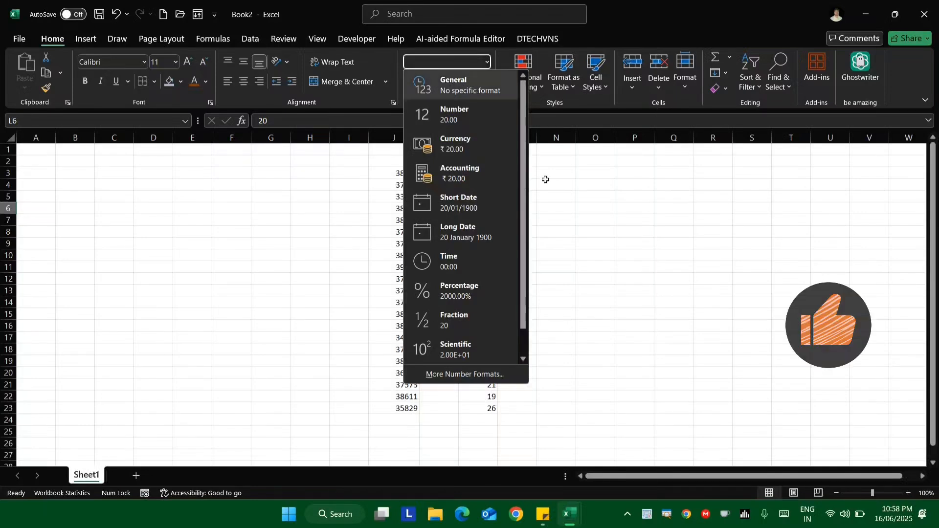
click(582, 184)
click(582, 183)
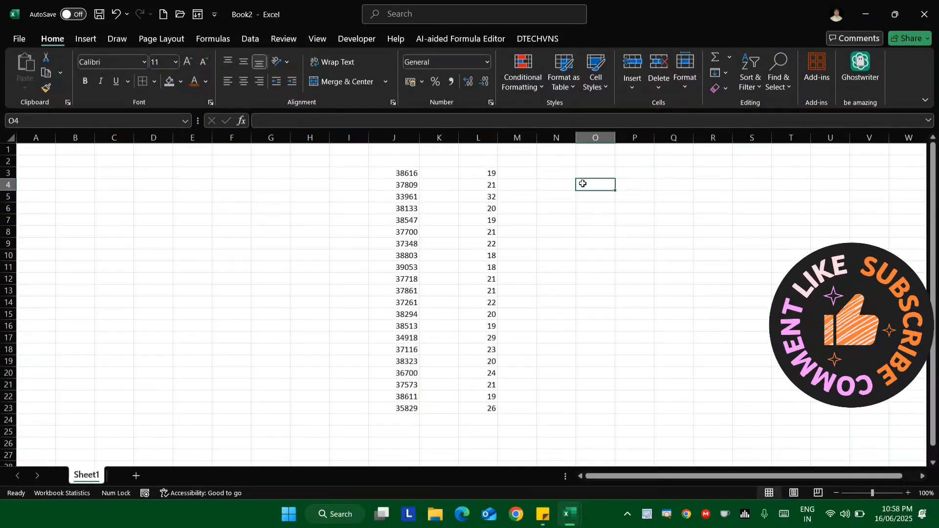
text(674566)
click(604, 243)
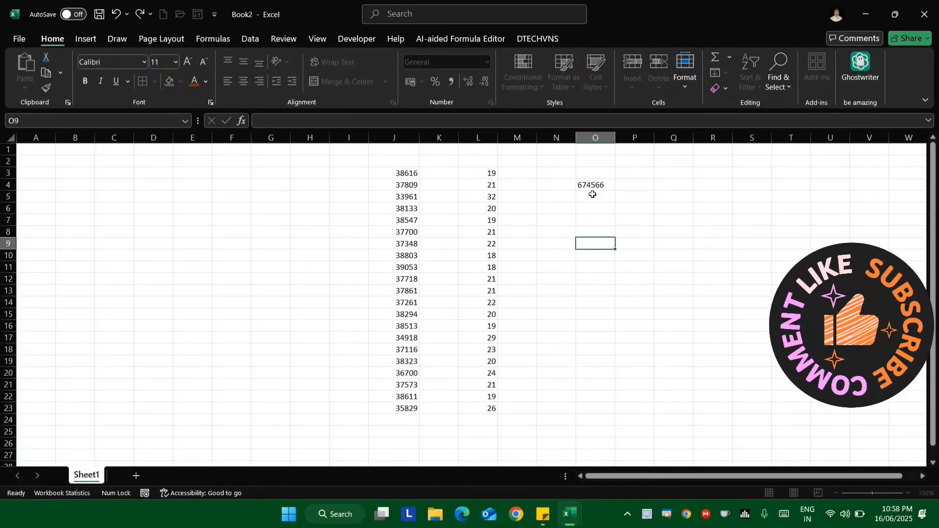
key(Up)
key(Up)
key(Up)
key(Up)
key(Up)
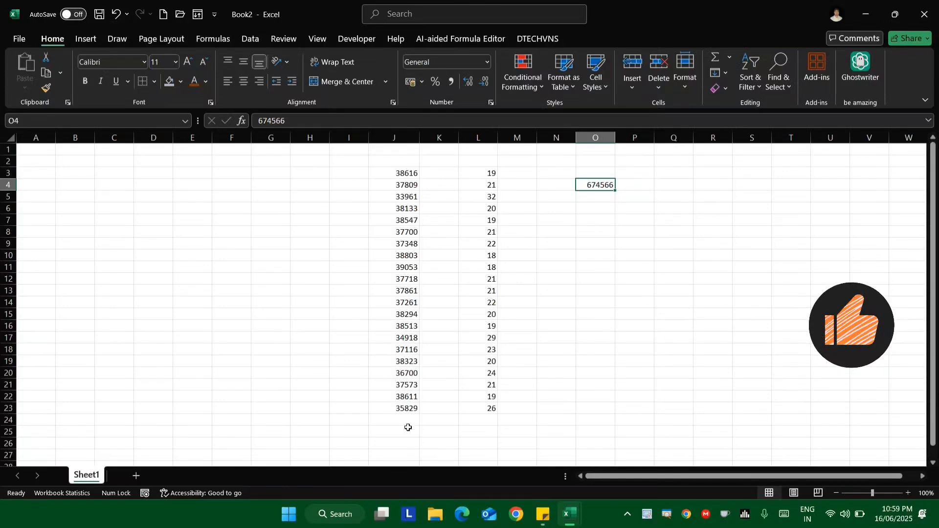
Step: Apply the Number format to the values in cells J3:J23
drag(395, 173, 401, 431)
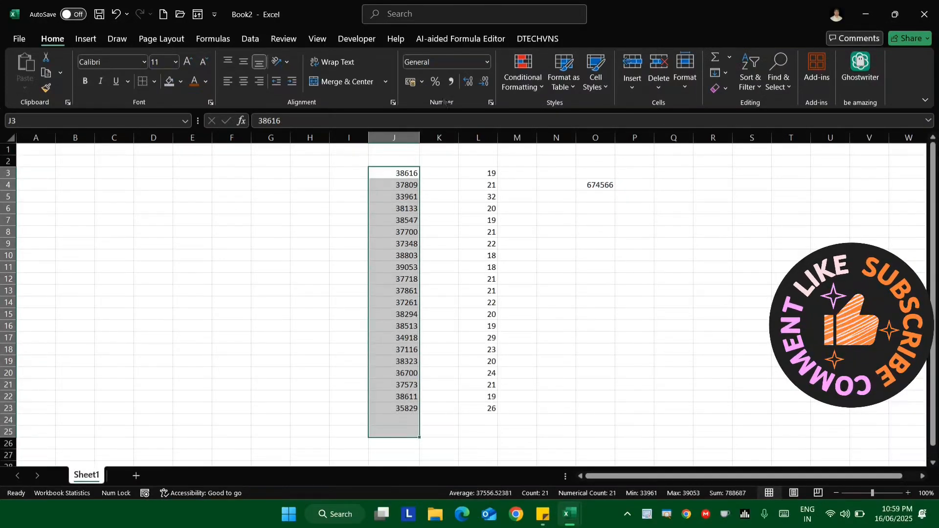
click(390, 171)
drag(394, 173, 399, 409)
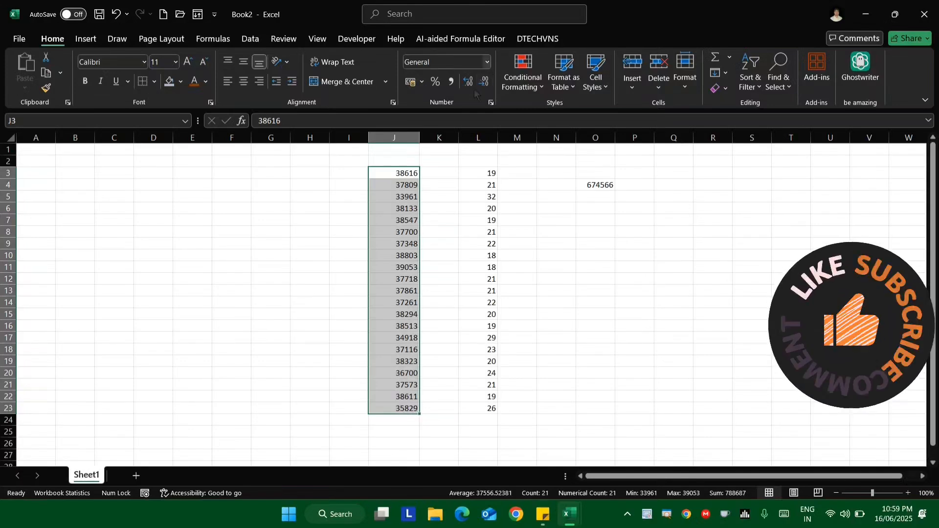
click(487, 62)
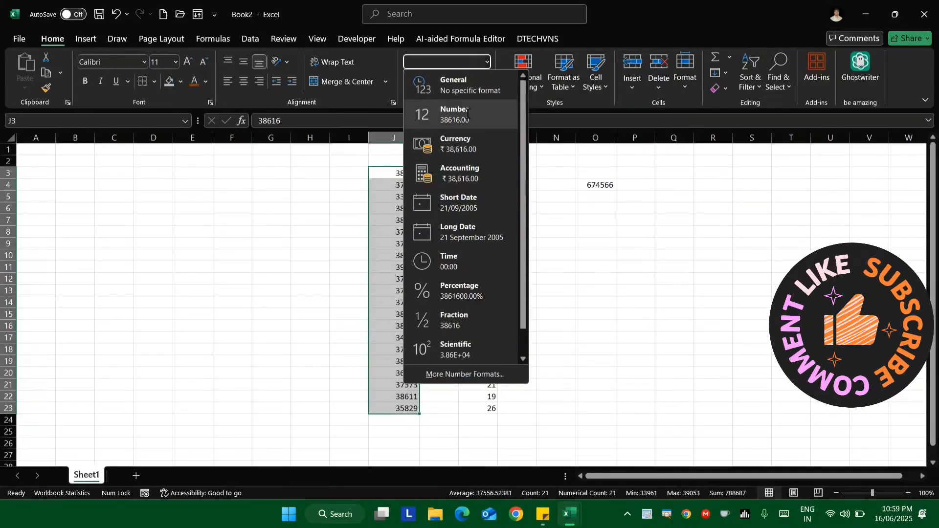
click(467, 114)
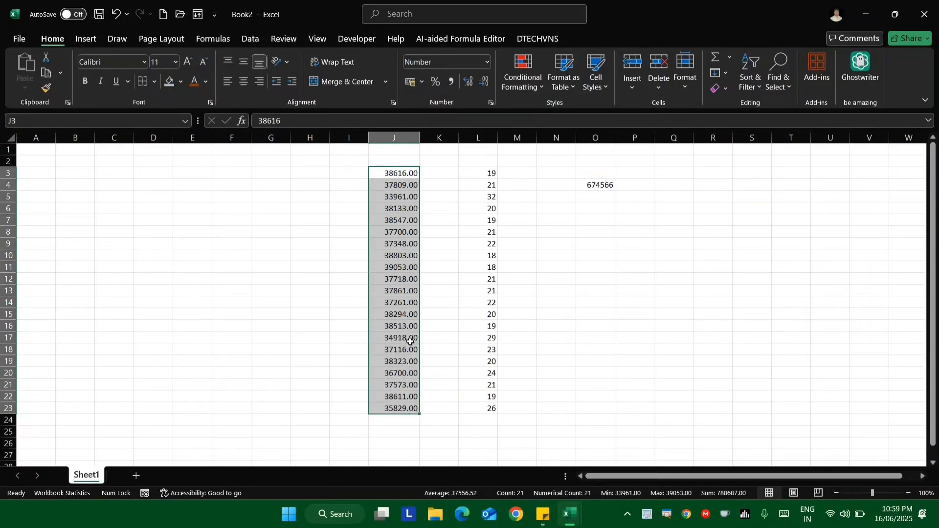
Step: Apply the Currency format to cells J3:J23
click(487, 63)
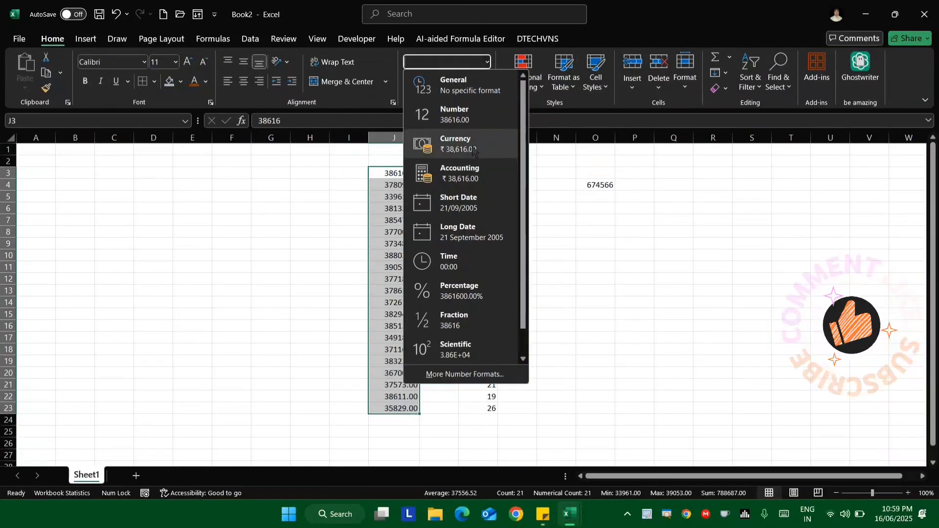
key(Return)
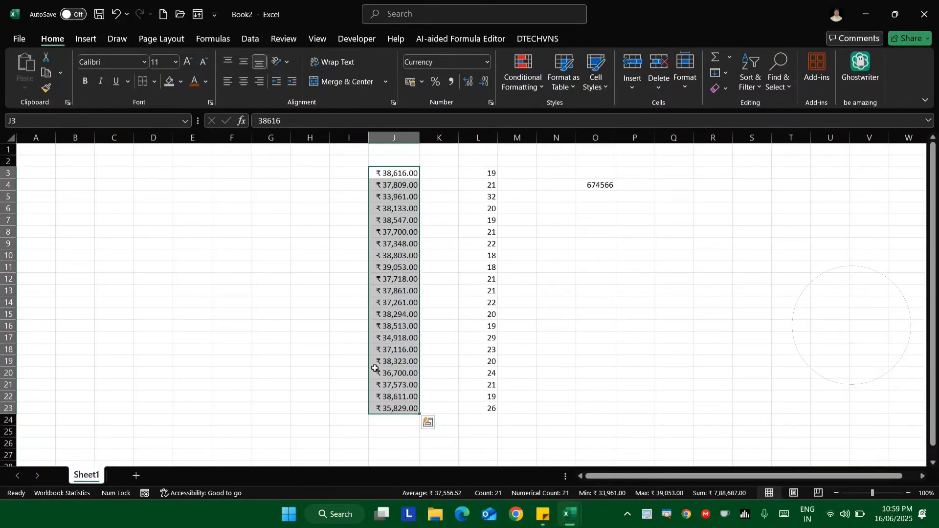
key(ctrl+q)
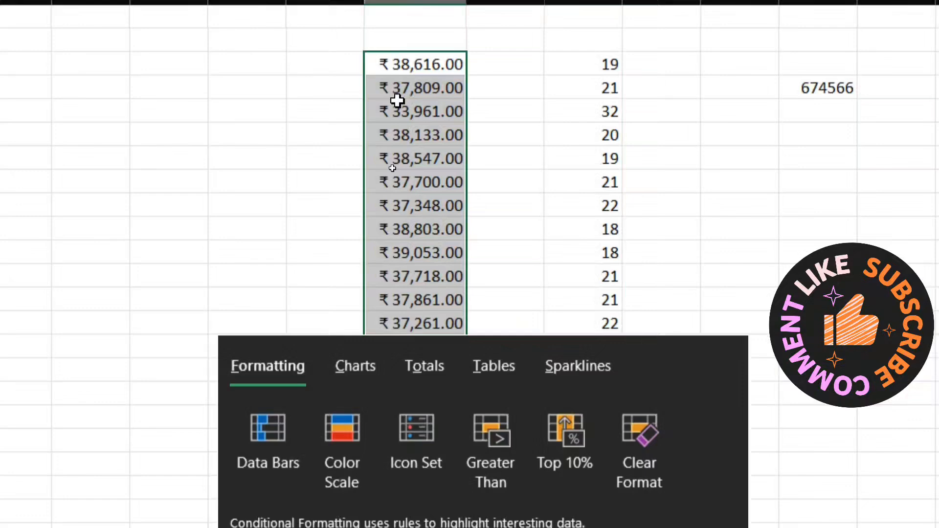
click(397, 101)
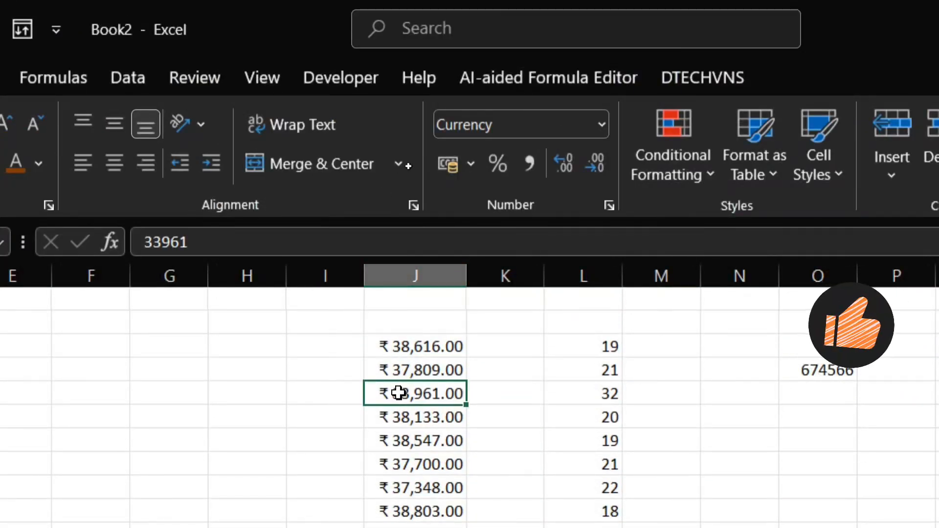
Step: Try the Accounting format on cell J5 and return it to Currency
click(601, 131)
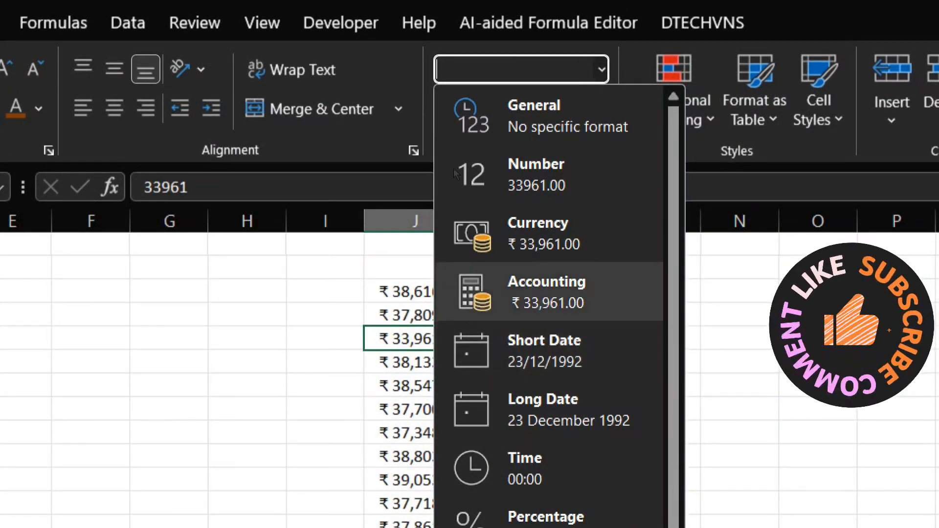
click(536, 291)
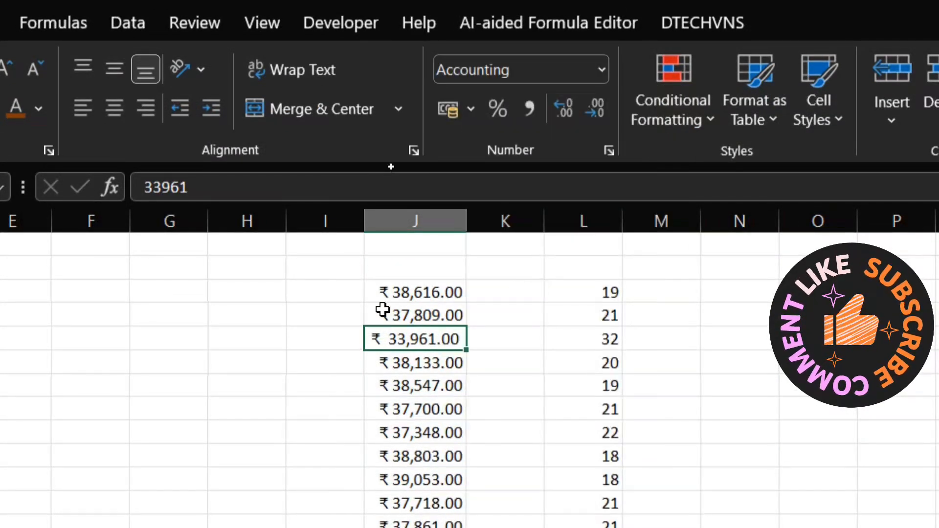
key(ctrl+shift+4)
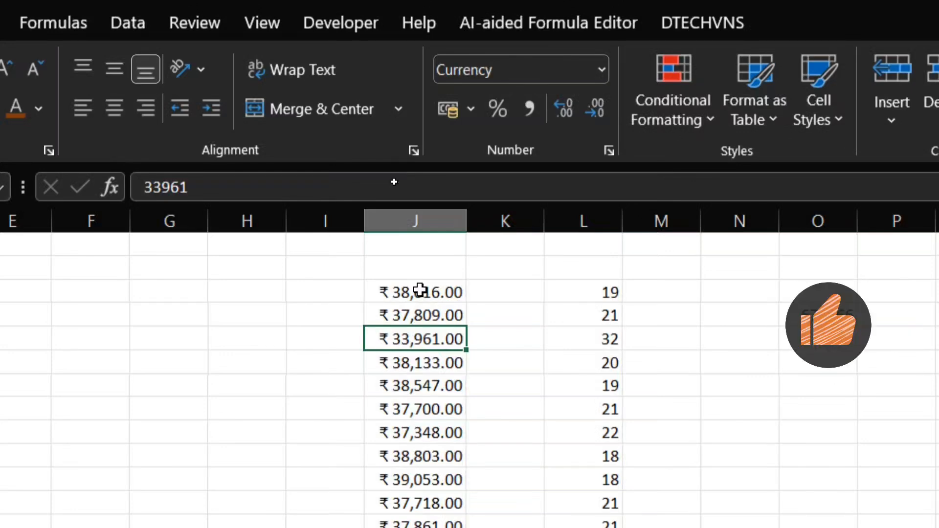
Step: Apply the Accounting format to cells J3:J15 and check the available accounting currency symbols
drag(411, 284, 390, 527)
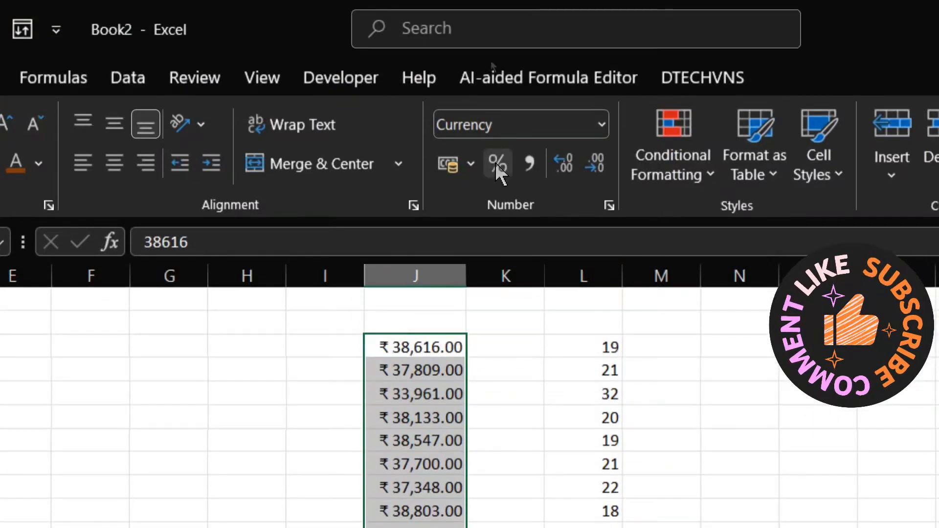
click(602, 125)
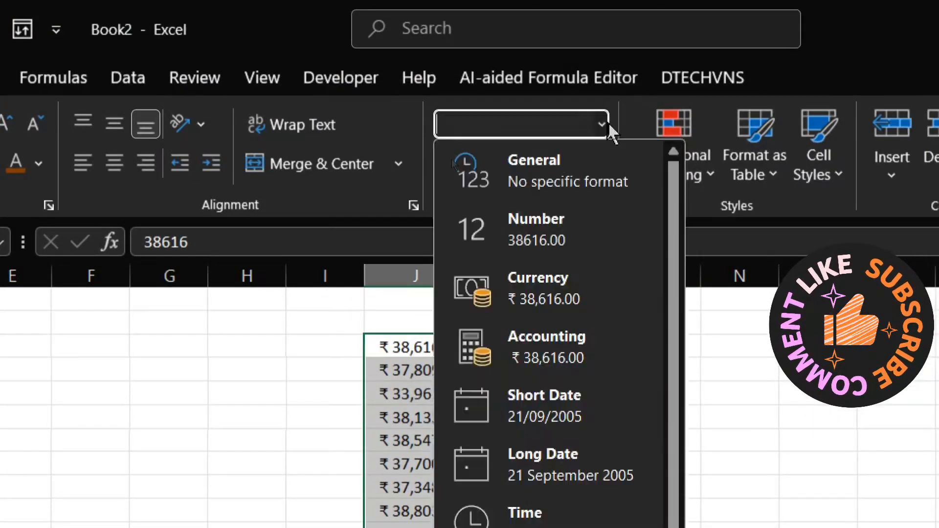
click(533, 336)
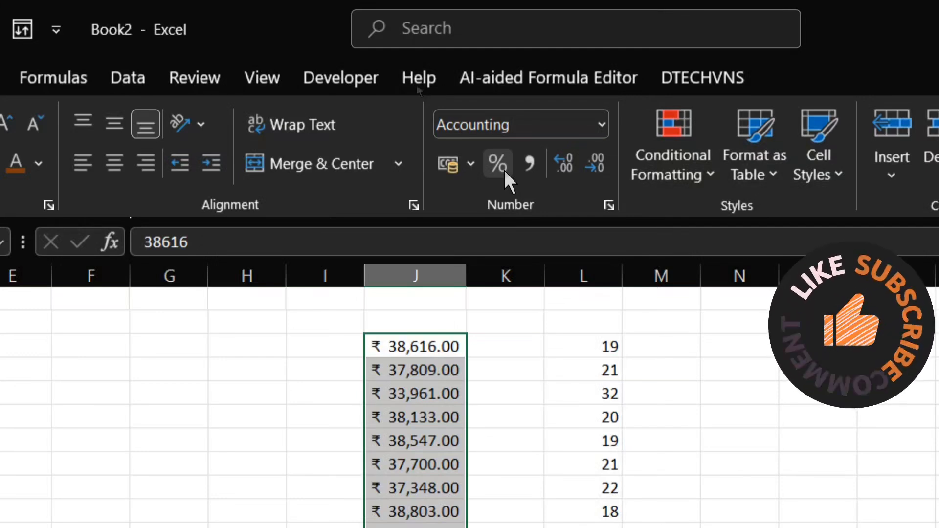
click(468, 168)
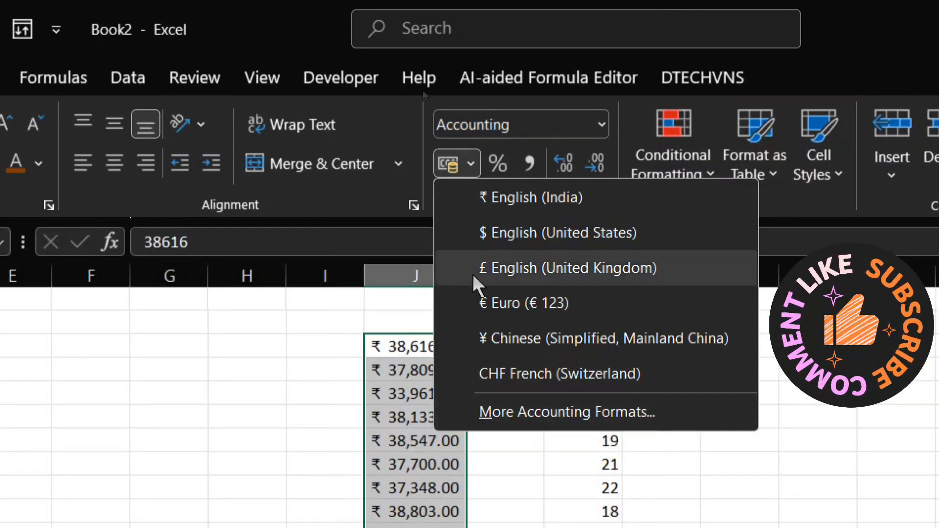
click(470, 166)
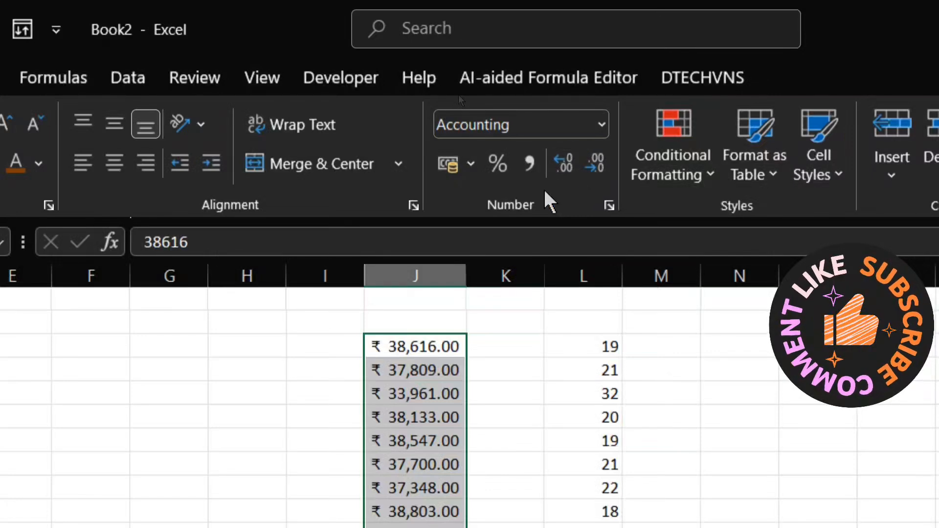
Step: Remove both decimal places from the values in J3:J15 and restore them
click(599, 168)
click(602, 169)
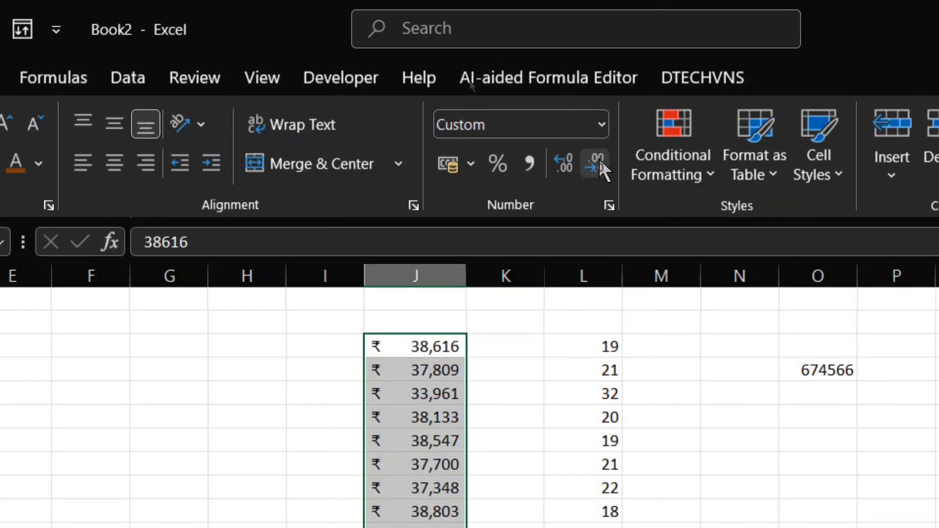
click(570, 168)
click(572, 172)
Step: Try the Short Date format and the Long Date format on cells J3:J15
click(601, 124)
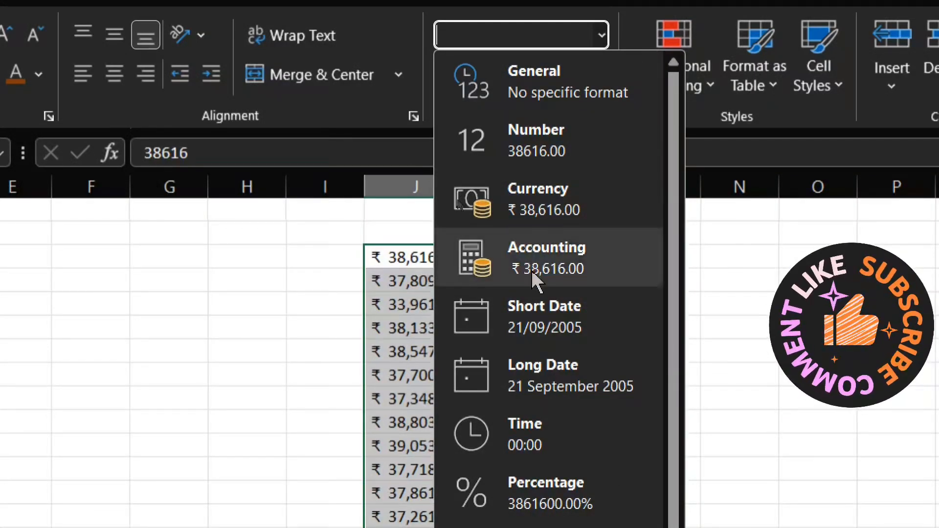
click(547, 320)
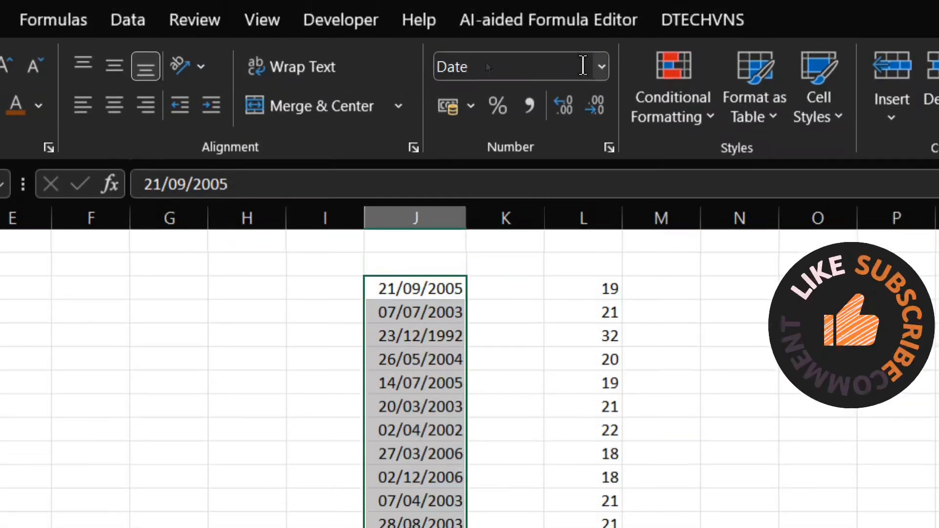
click(601, 66)
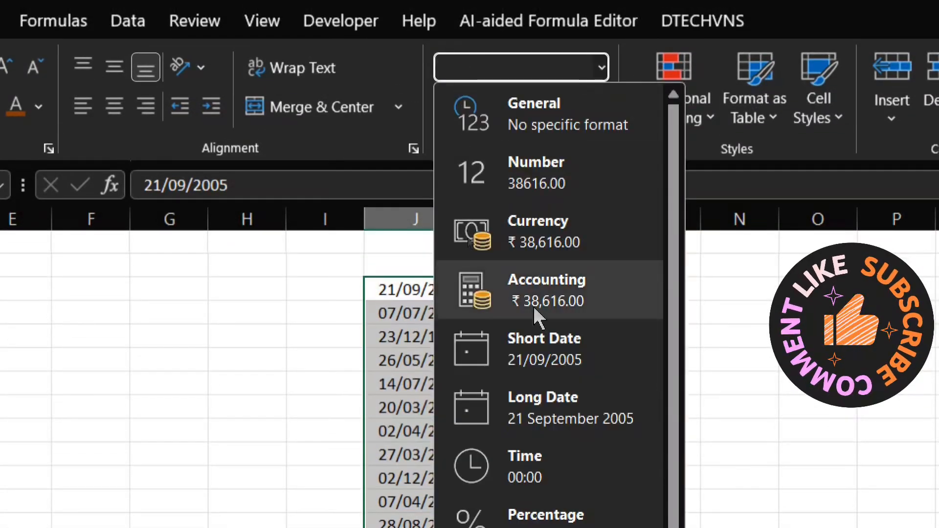
click(563, 419)
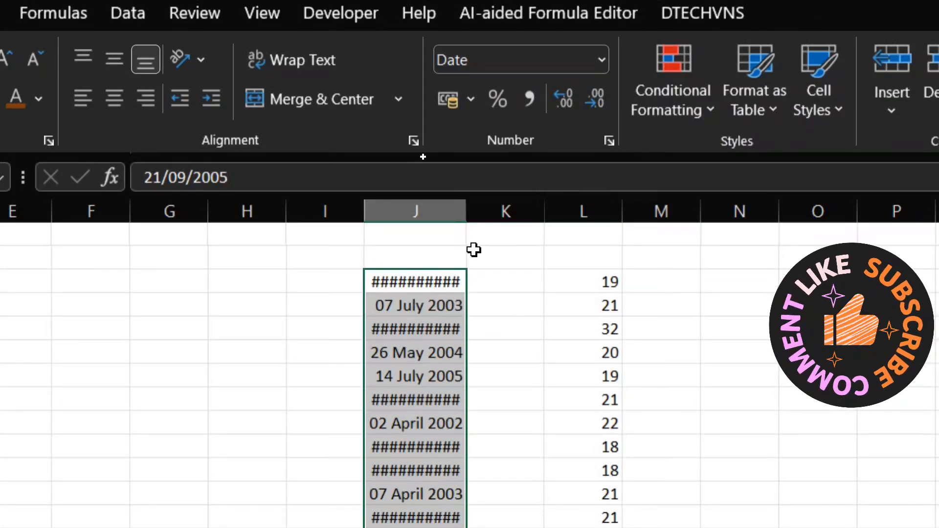
Step: Widen column J to fit the long dates and review the formatted range against the cells below it
drag(467, 211, 570, 210)
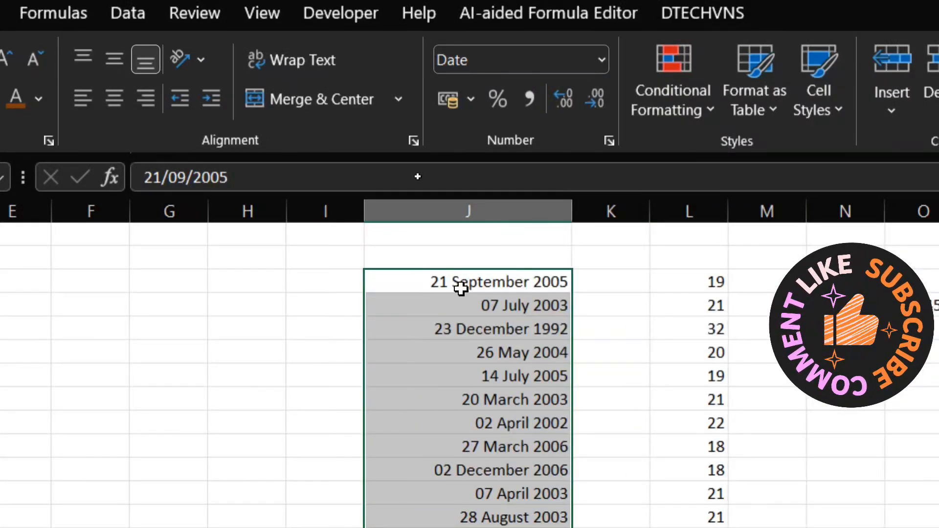
scroll(465, 293, down, 3)
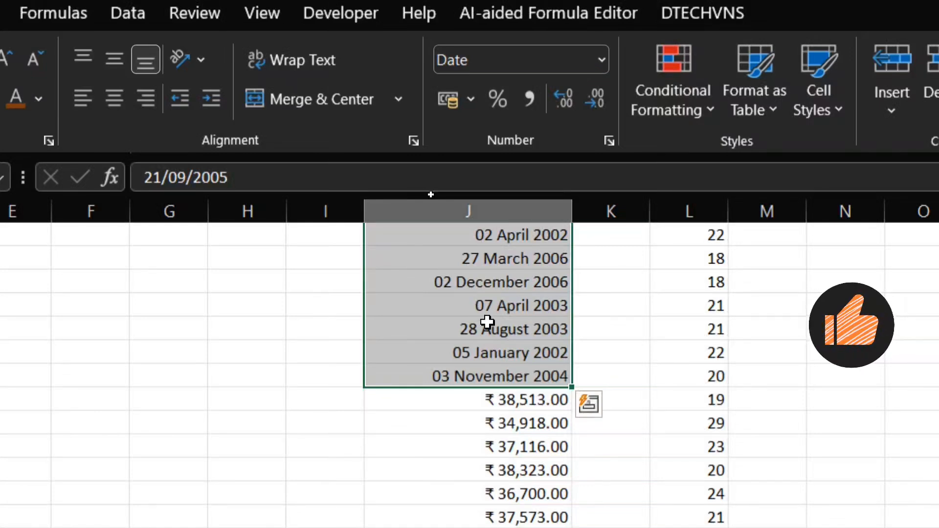
scroll(486, 321, up, 3)
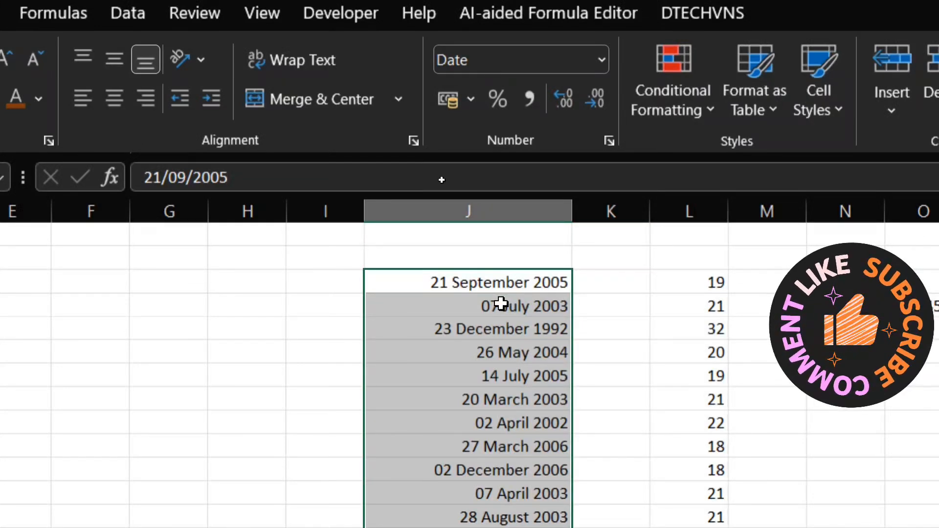
scroll(511, 296, down, 1)
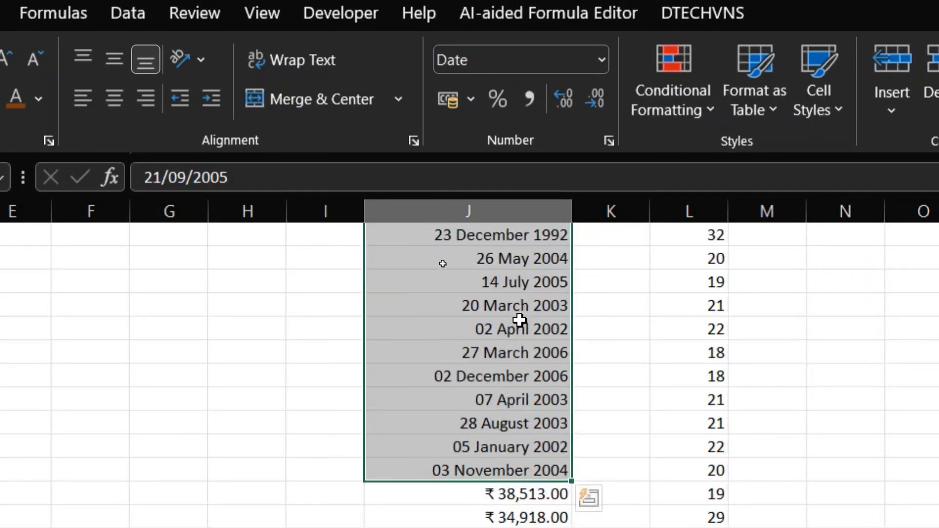
scroll(512, 427, down, 2)
scroll(504, 397, down, 2)
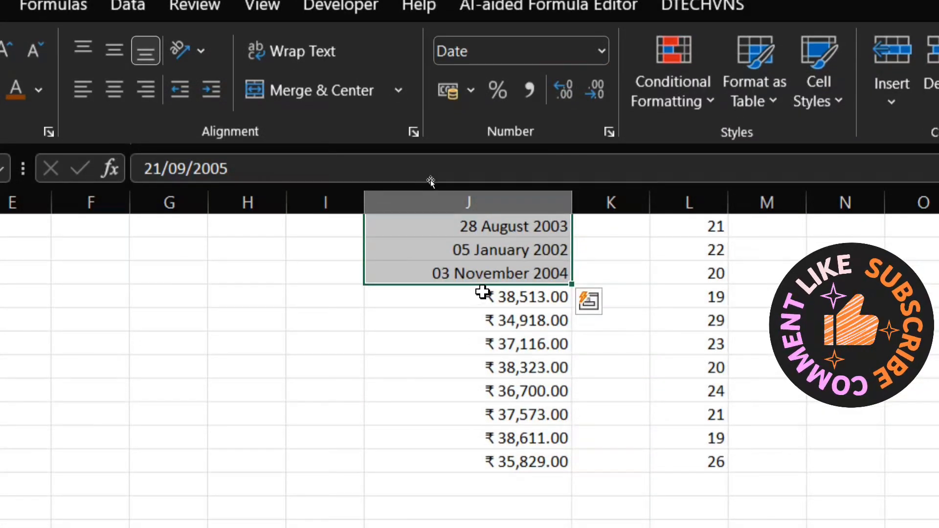
scroll(527, 261, up, 4)
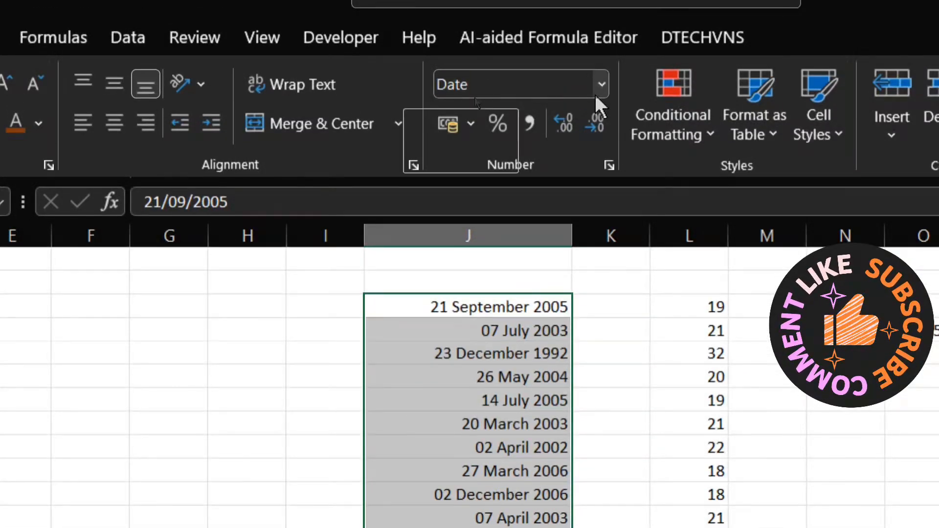
Step: Try the Time format and the Percentage format on cells J3:J15
click(602, 51)
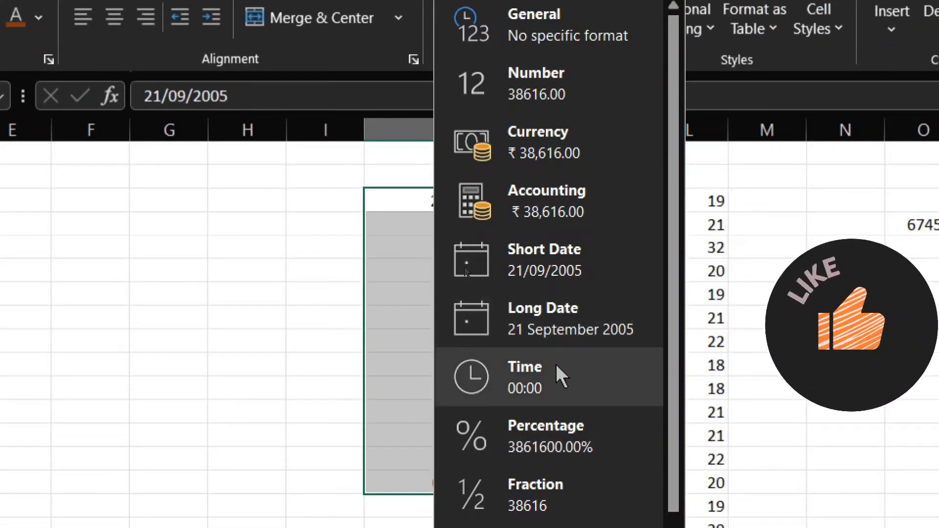
click(555, 386)
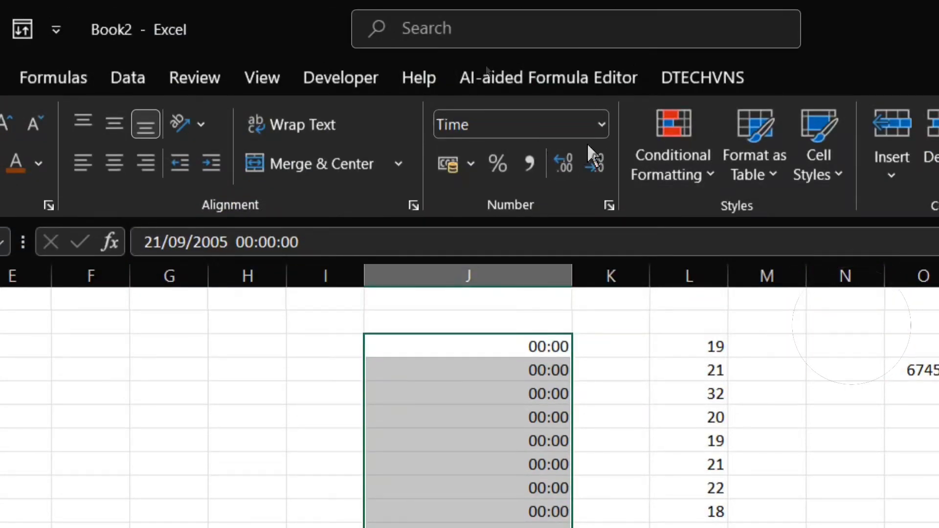
click(601, 124)
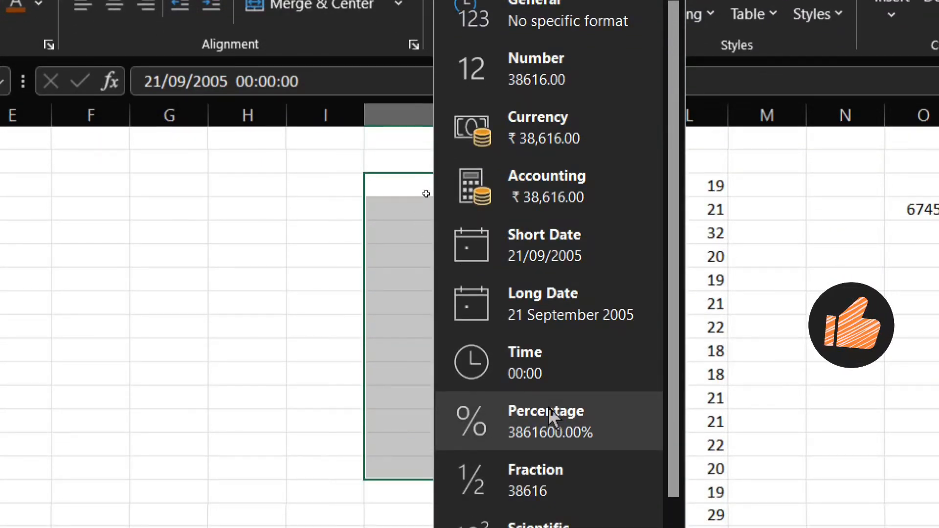
click(548, 413)
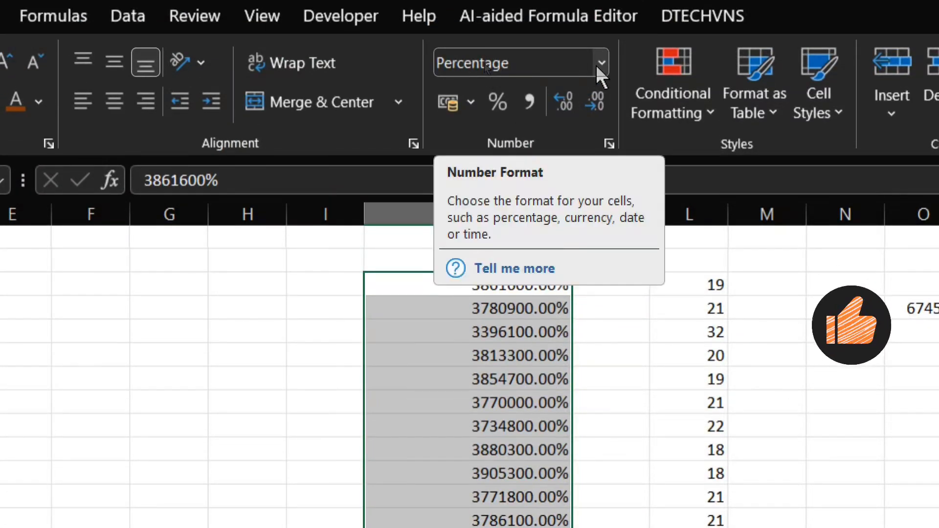
Step: Try the Fraction format on cells J3:J15
click(596, 67)
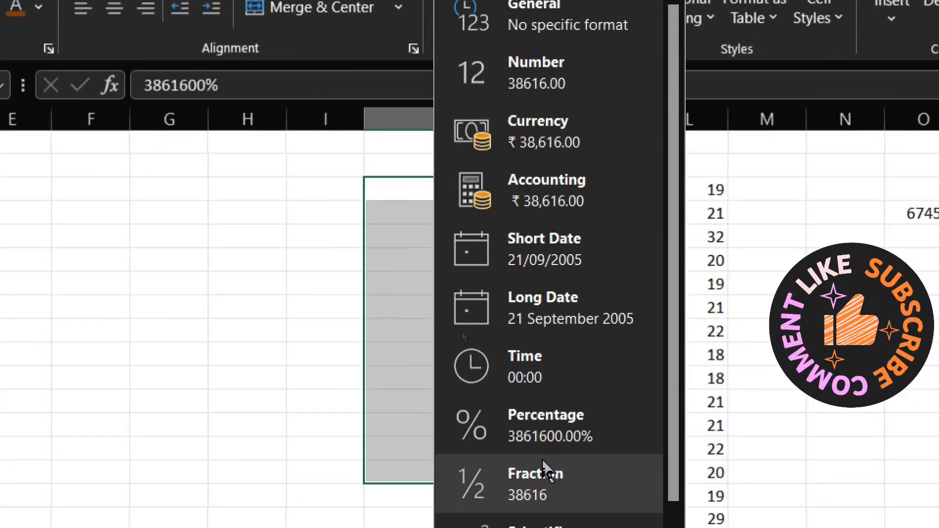
scroll(551, 425, down, 1)
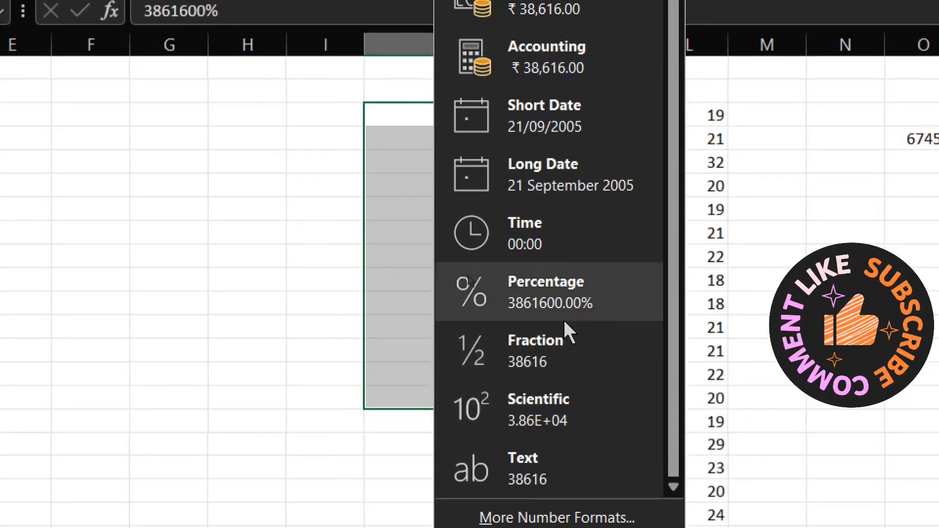
click(541, 350)
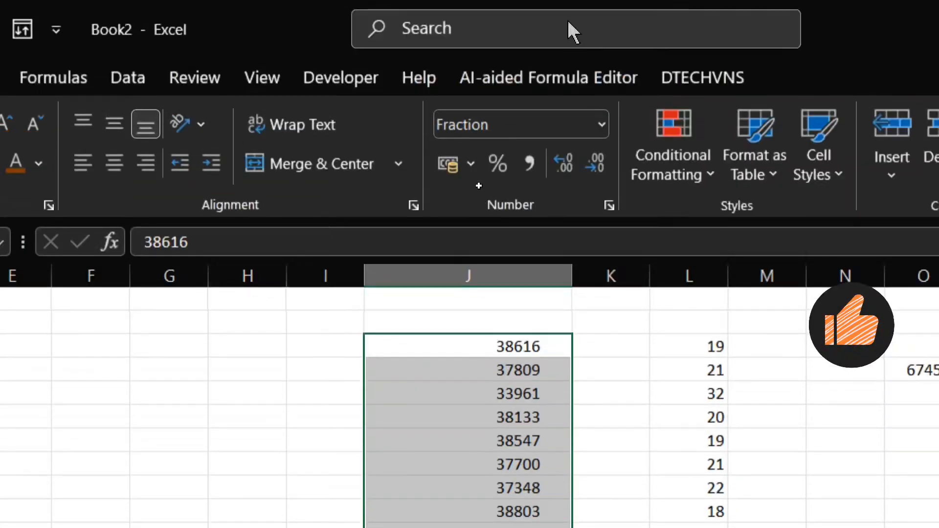
Step: Set cells J3:J15 to the Currency format for comparison and switch them to the Accounting format
click(602, 124)
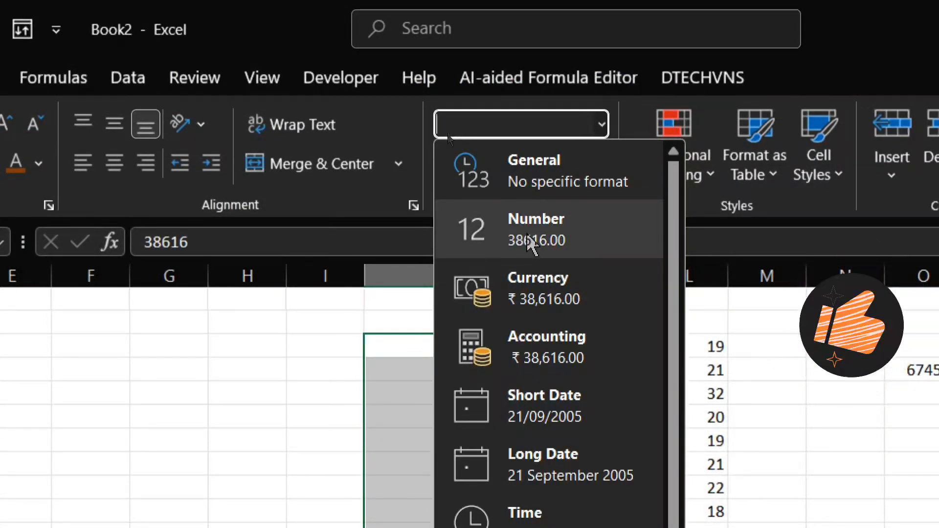
click(538, 284)
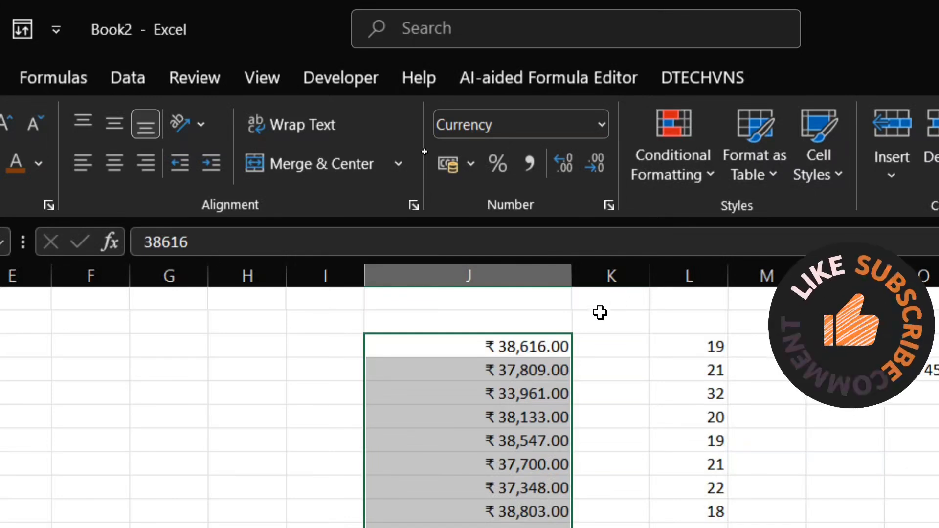
scroll(477, 303, down, 2)
scroll(477, 303, up, 2)
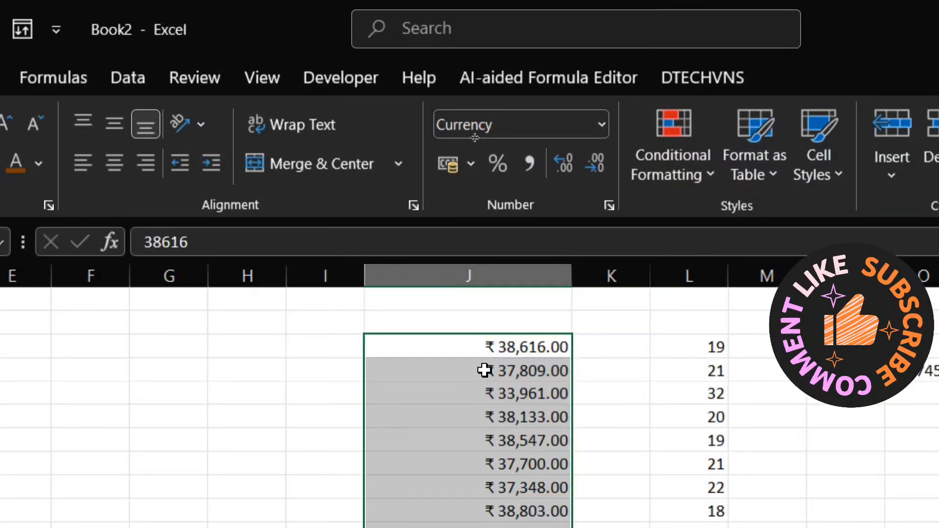
click(600, 125)
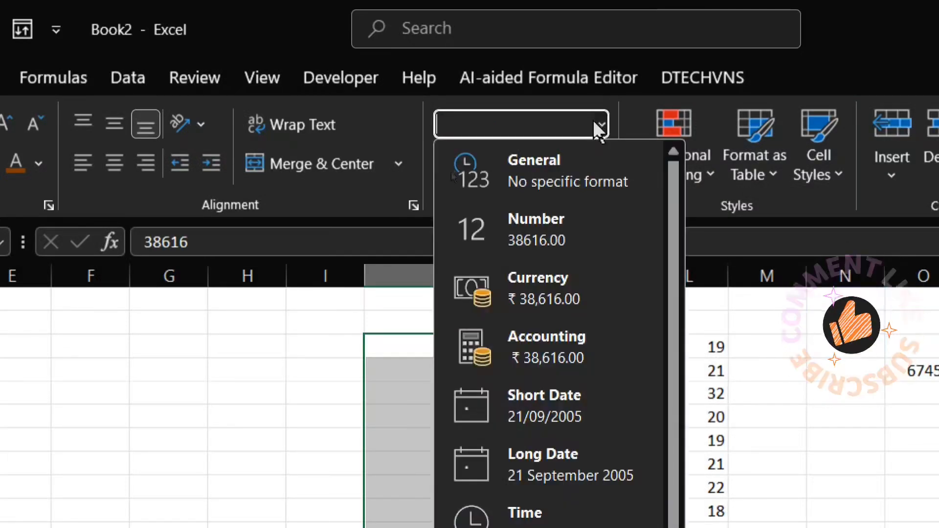
click(538, 348)
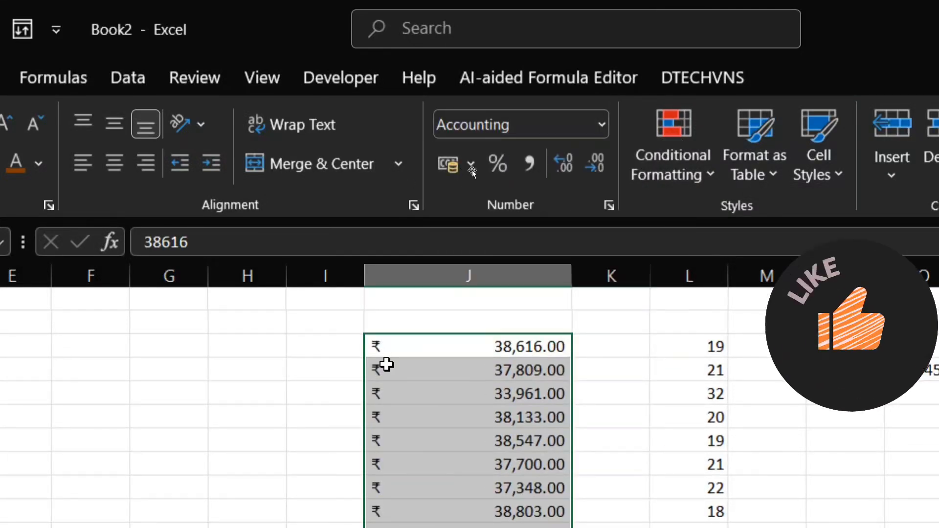
Step: Try the Percentage format without decimal places on cells L3:L6 and return them to General
drag(703, 347, 688, 418)
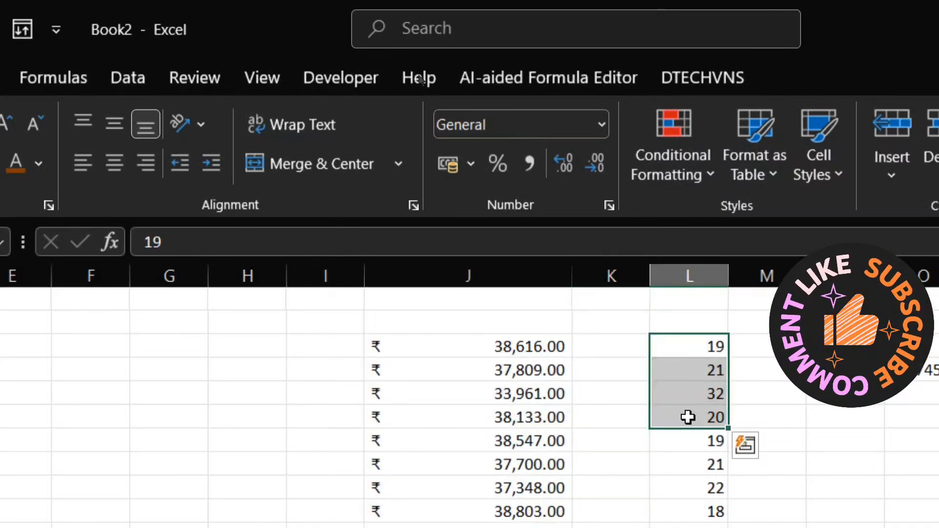
click(602, 124)
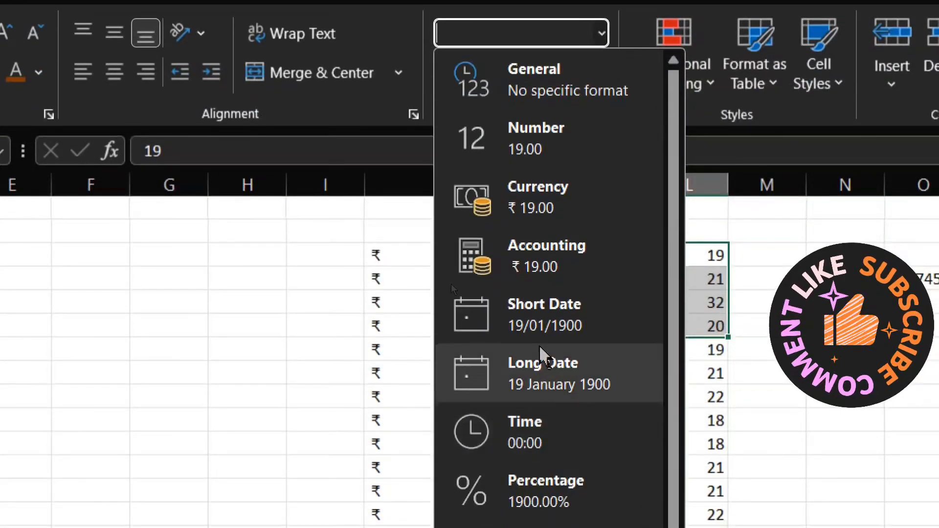
click(536, 506)
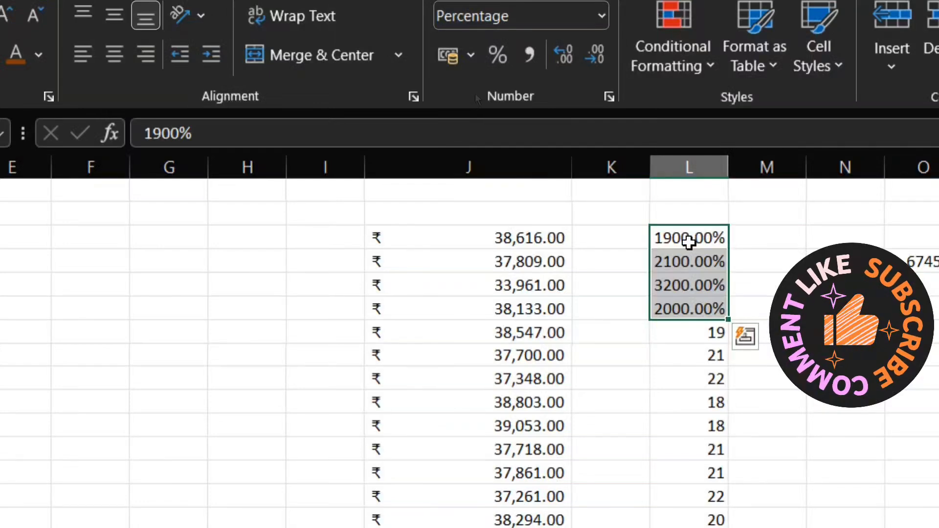
click(592, 63)
click(593, 69)
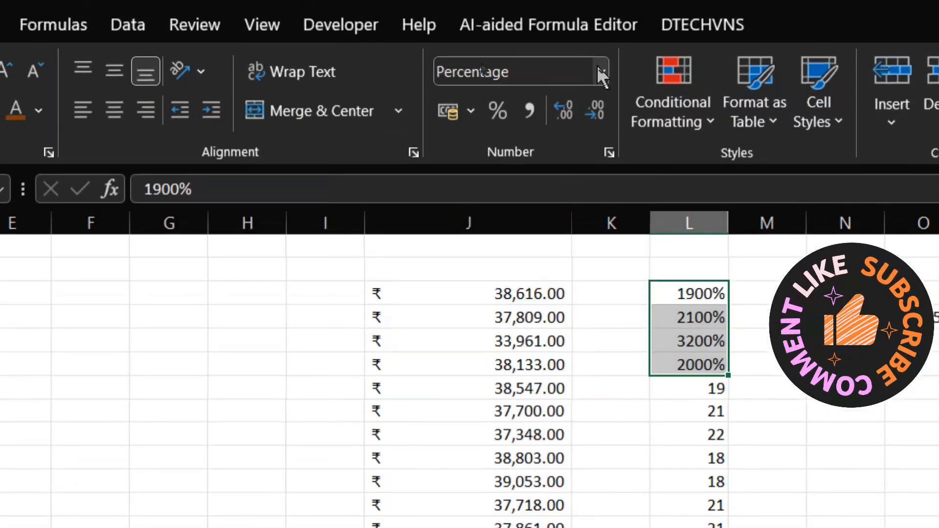
click(597, 22)
click(554, 57)
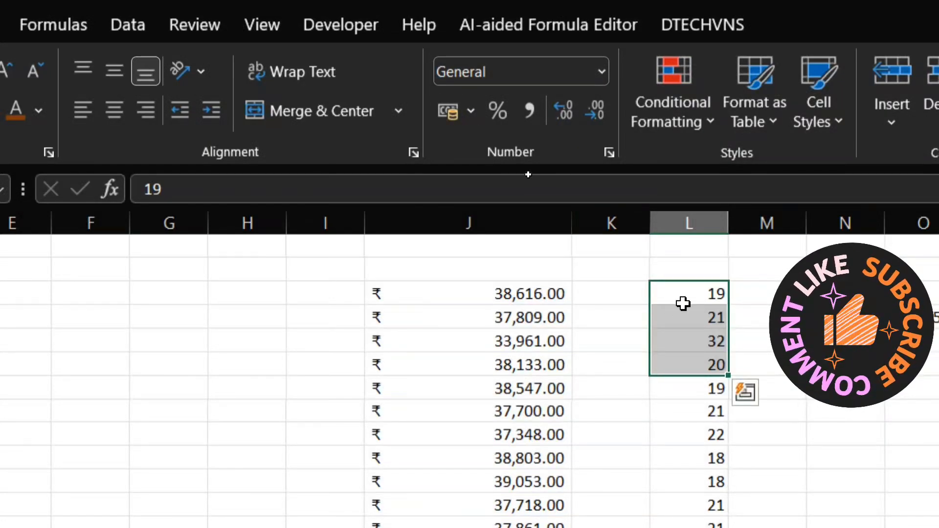
Step: Open the detailed accounting format settings for cells L3:L6 and check the currency symbol options
drag(685, 295, 685, 368)
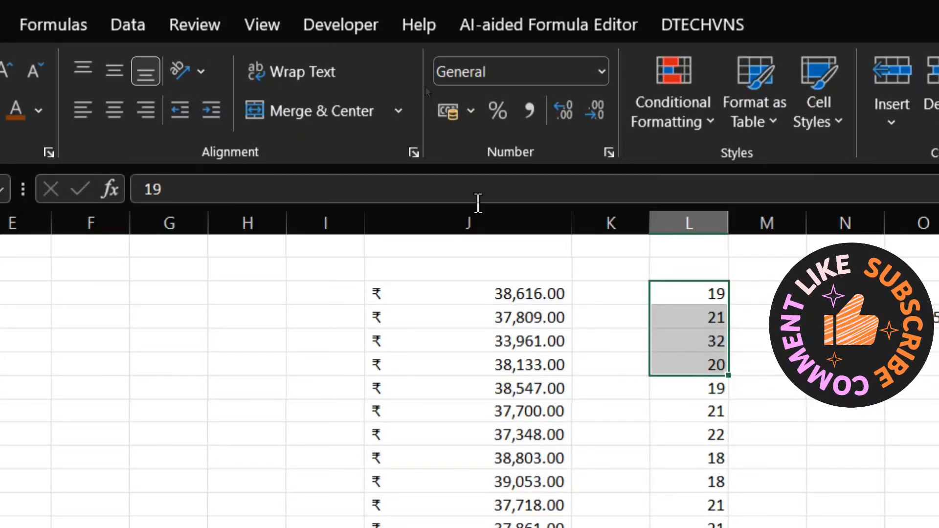
click(472, 125)
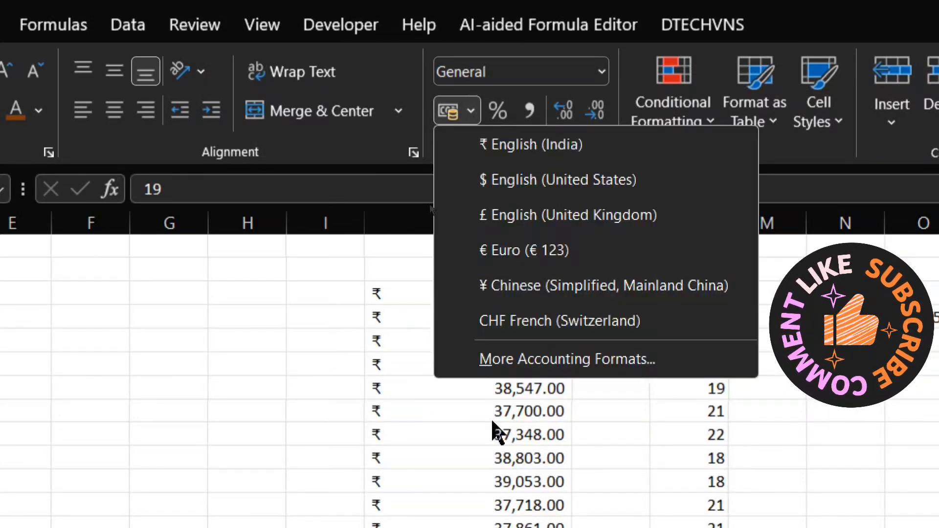
click(559, 367)
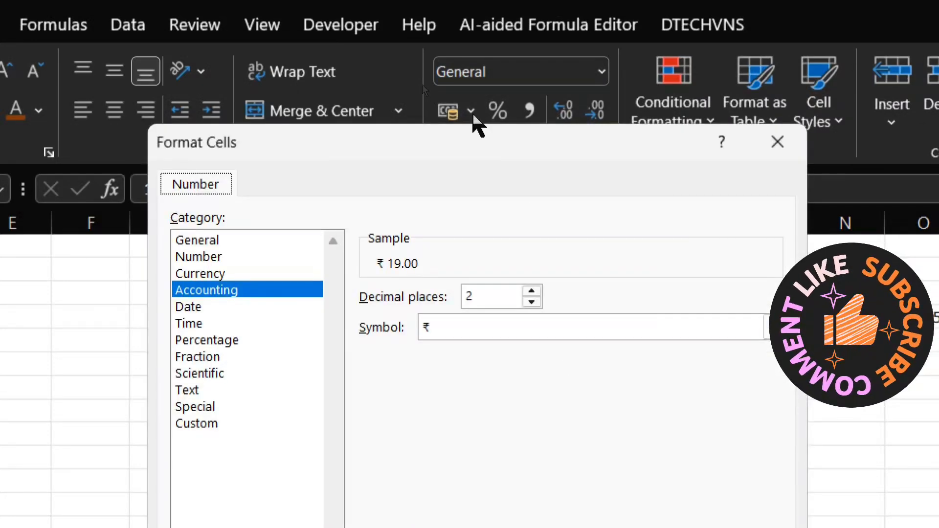
drag(474, 149, 439, 80)
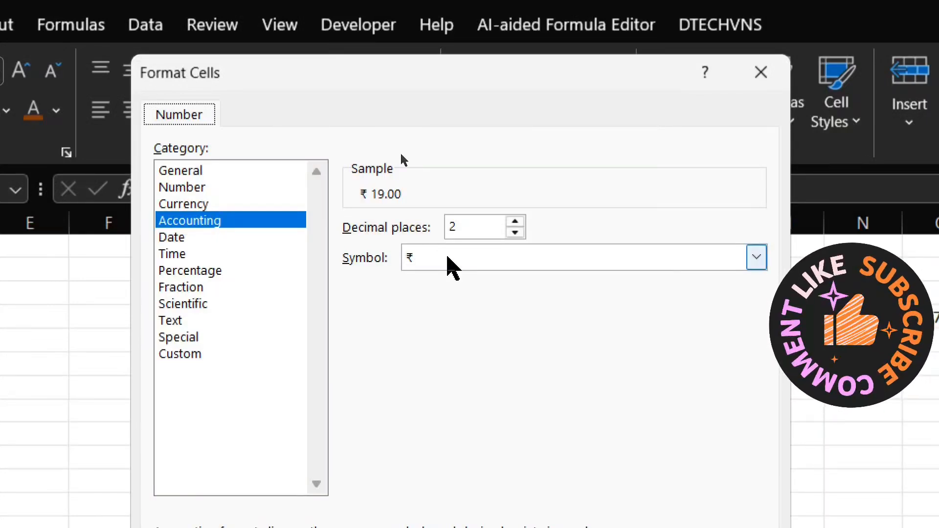
click(448, 258)
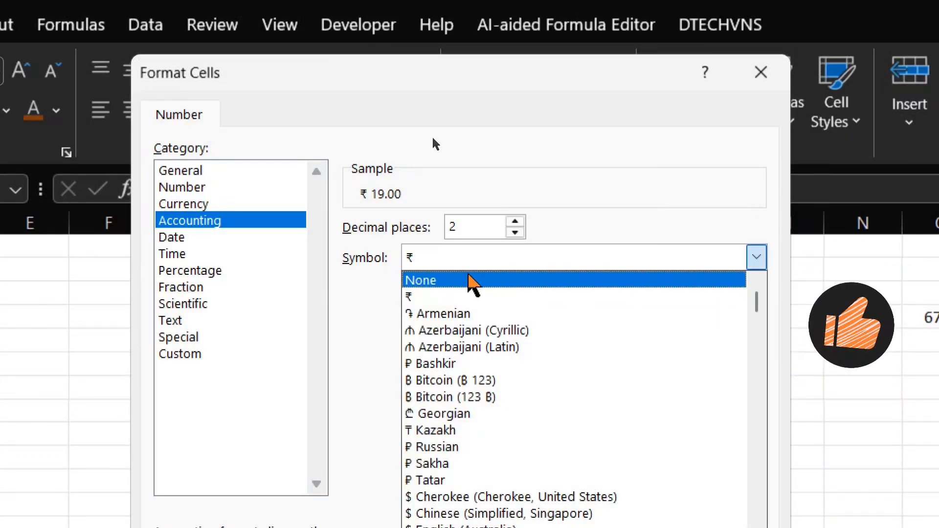
click(368, 184)
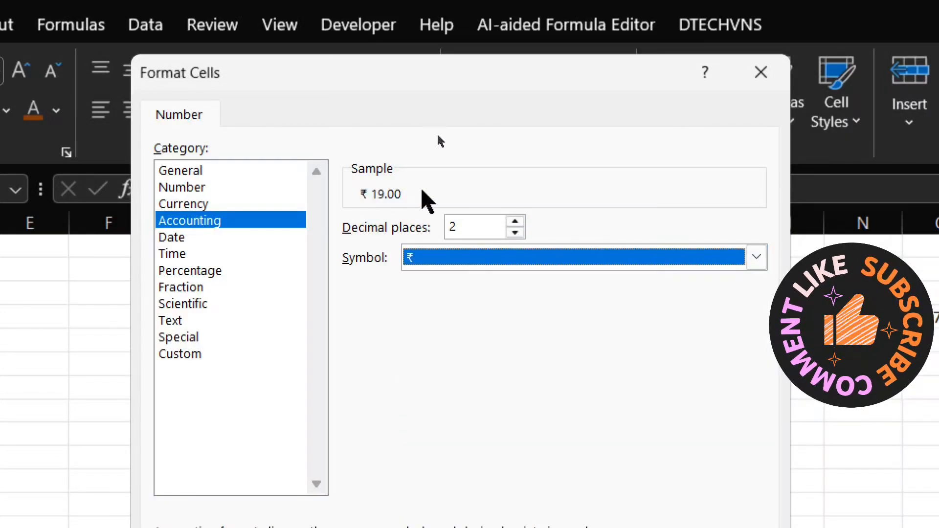
Step: Try 4 and 0 decimal places in the accounting format and set it back to 2
click(515, 223)
click(516, 223)
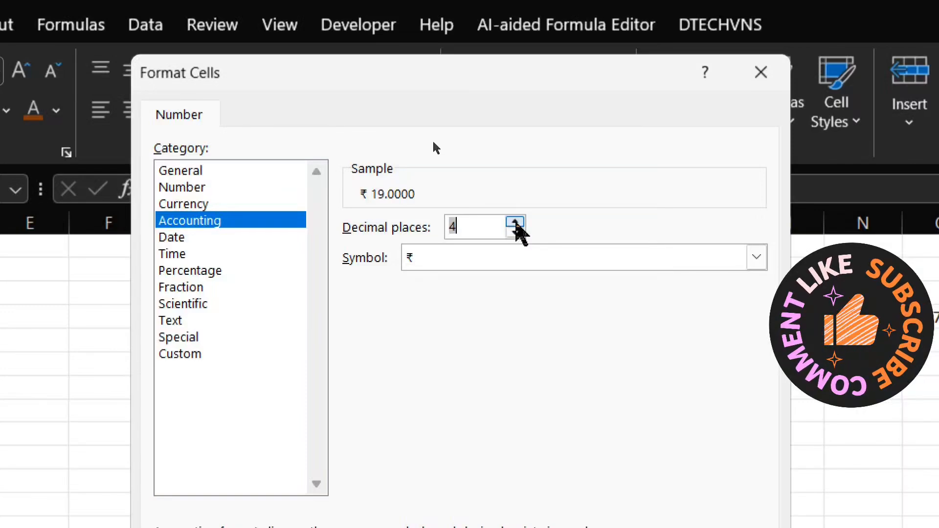
click(515, 233)
click(515, 233)
click(514, 233)
click(515, 232)
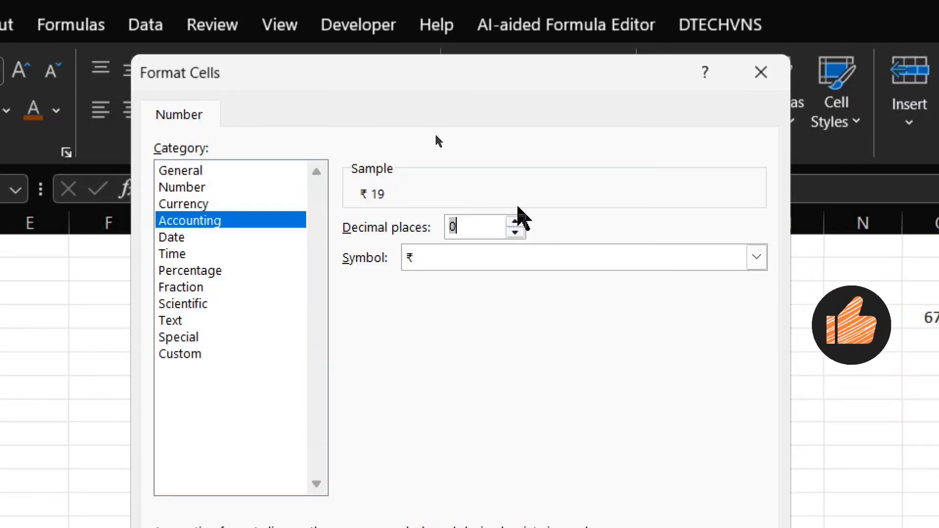
click(516, 221)
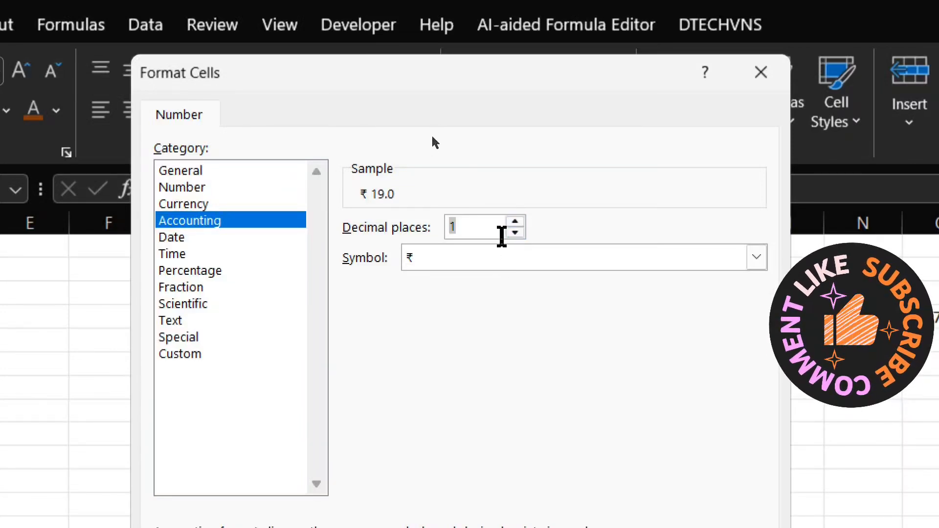
click(515, 221)
Step: Browse the currency symbols available for the accounting format, down to the Indian rupee variants
click(503, 262)
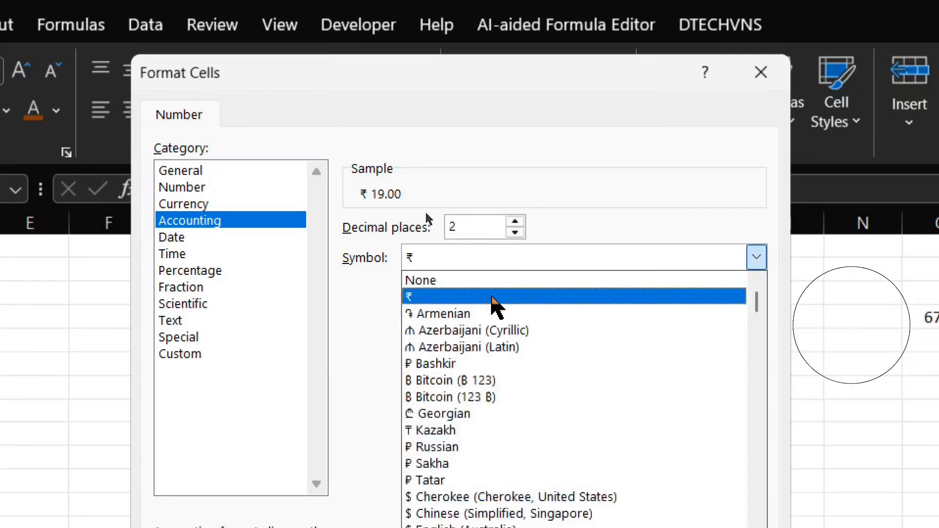
scroll(503, 342, down, 2)
scroll(497, 375, down, 9)
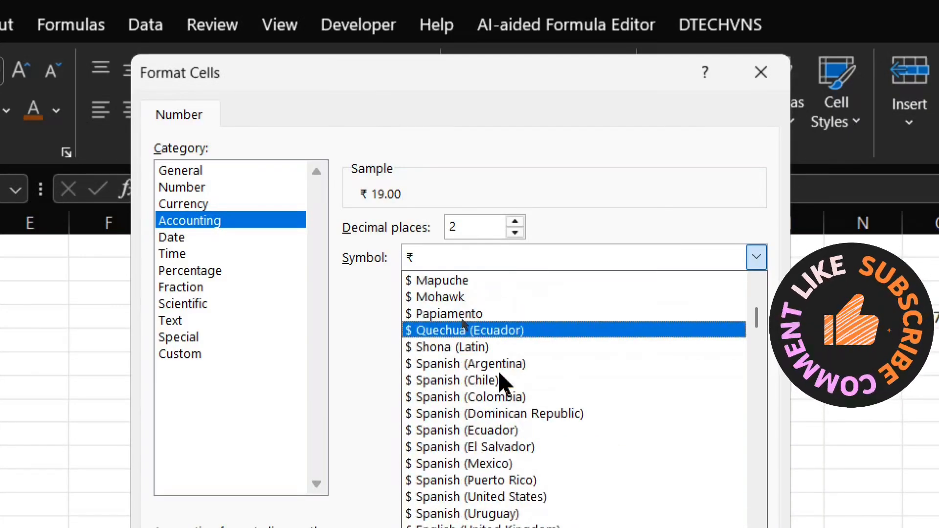
scroll(568, 309, down, 8)
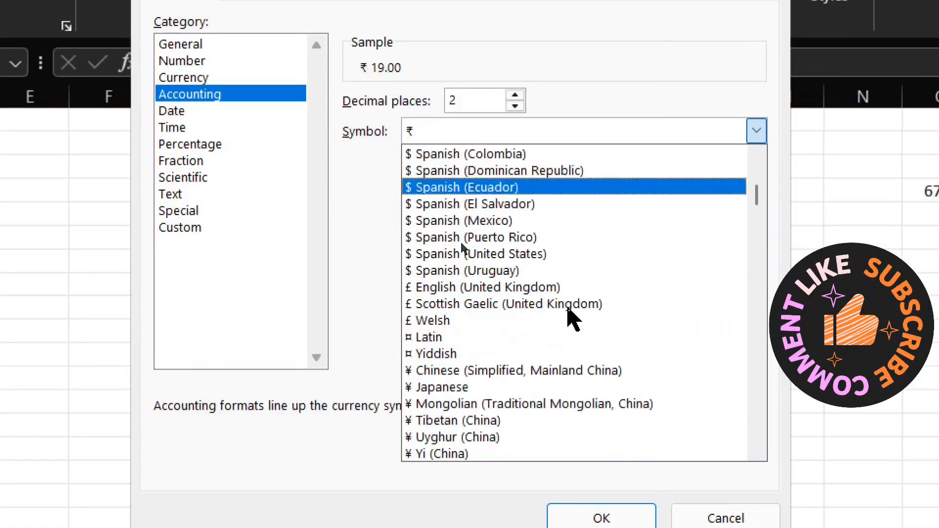
scroll(568, 309, down, 16)
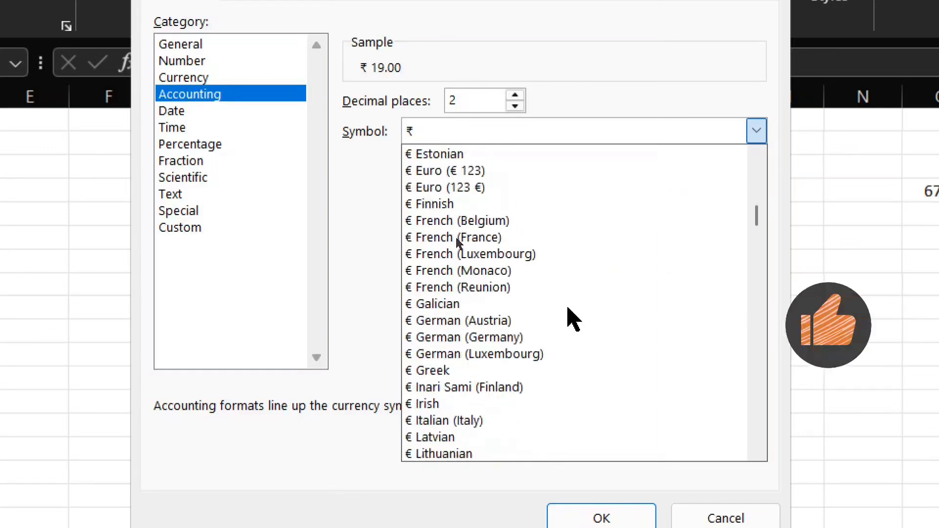
scroll(558, 304, down, 14)
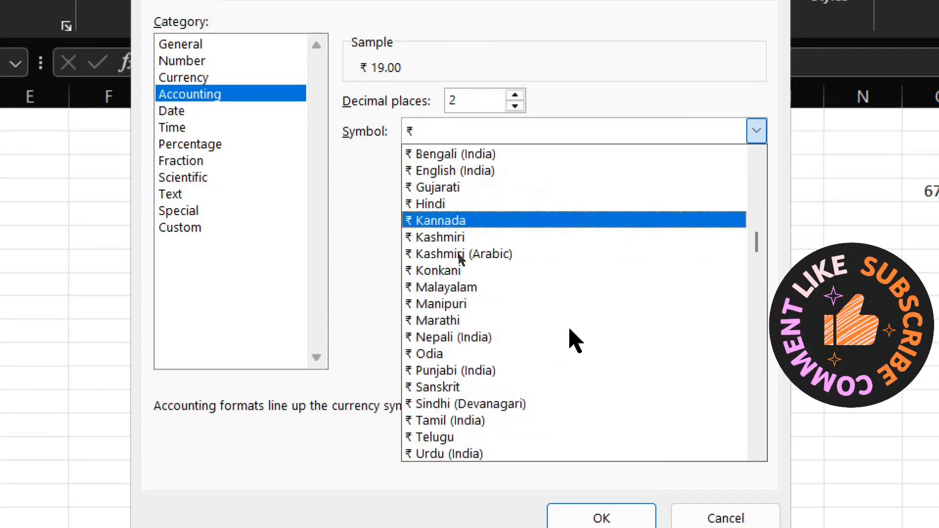
click(488, 129)
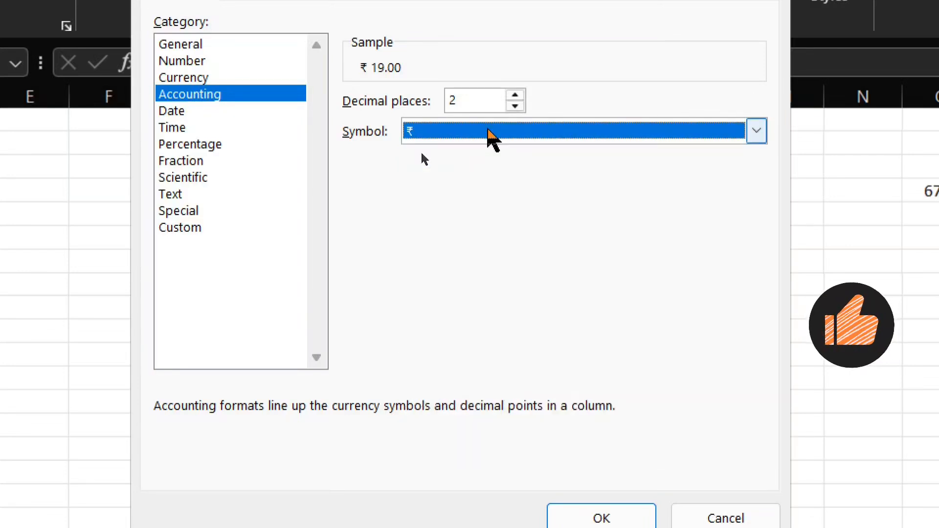
Step: Choose the currency symbol Rs. Tamil (Sri Lanka) and apply the accounting format to cells L3:L6
click(488, 129)
key(r)
key(s)
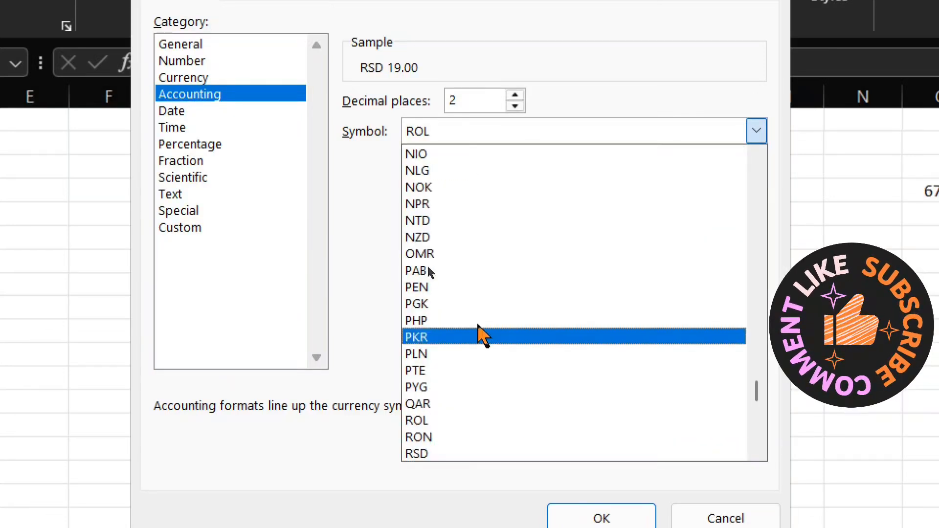
scroll(509, 336, up, 3)
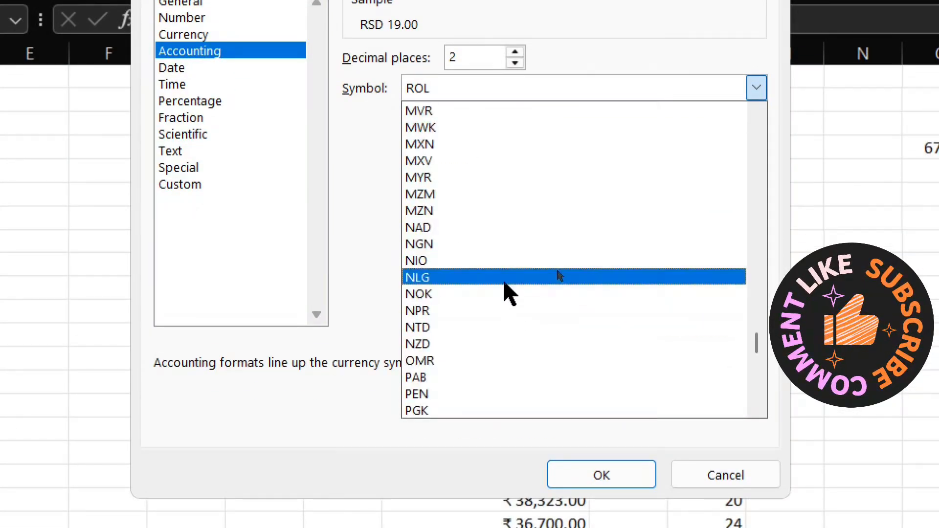
scroll(504, 282, up, 3)
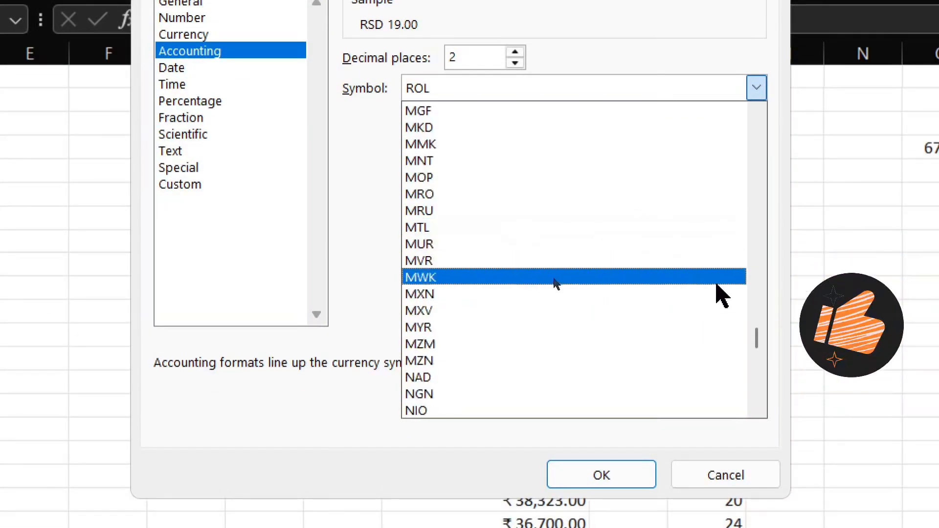
drag(755, 334, 748, 250)
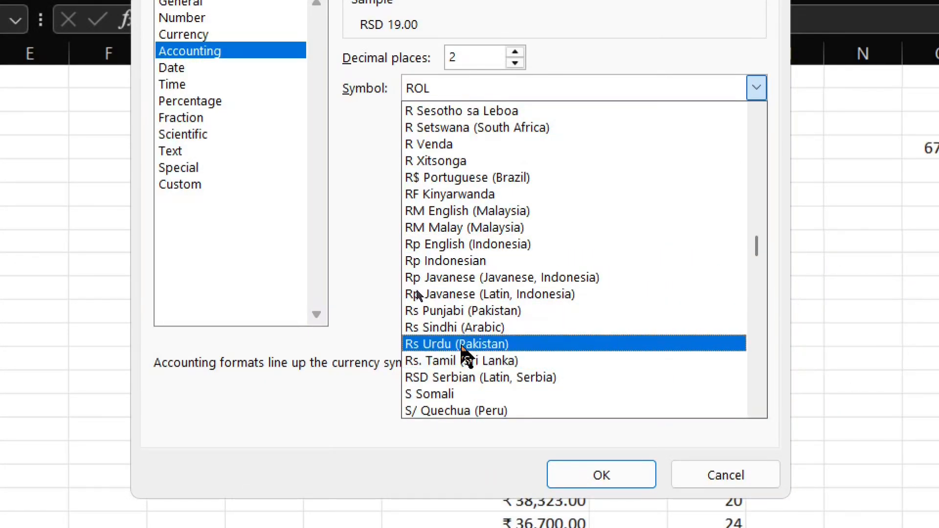
click(481, 365)
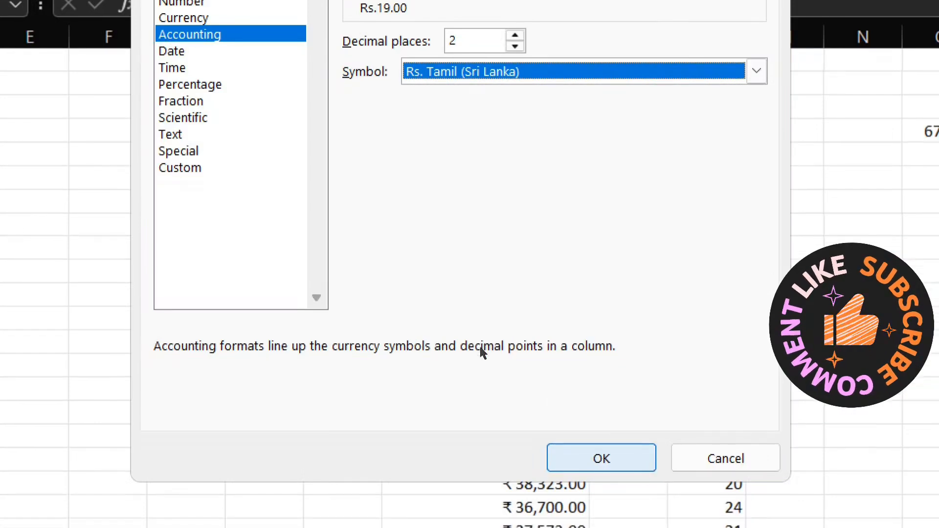
click(606, 473)
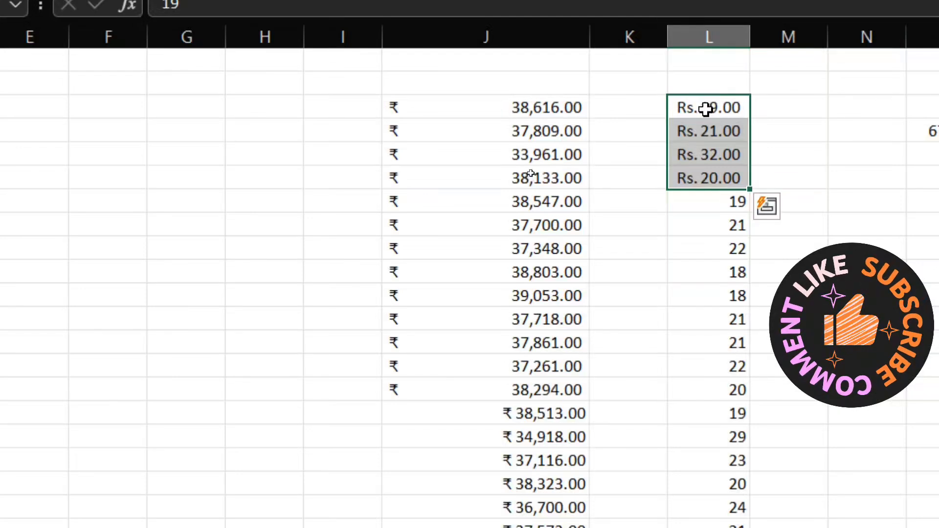
Step: Apply the Comma style to cells L3:L6 and enter 123 in cell L3
drag(706, 98, 692, 111)
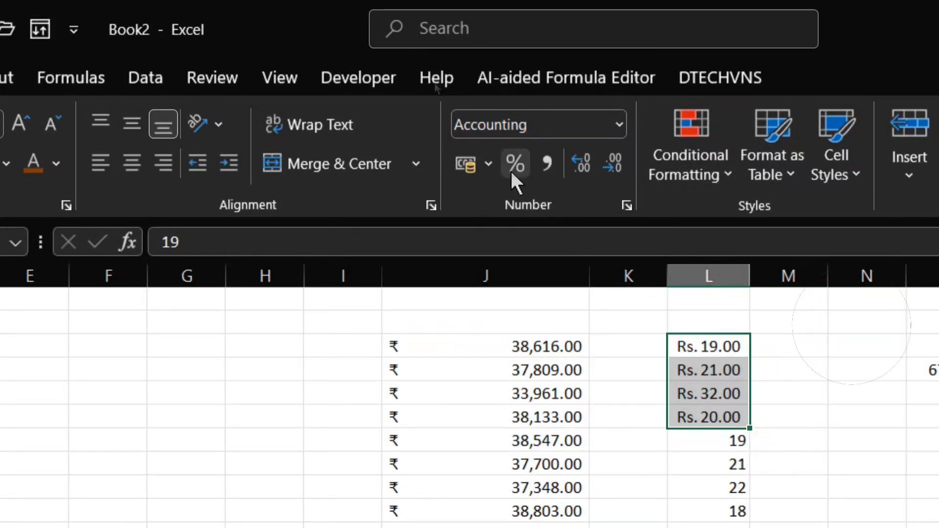
click(546, 164)
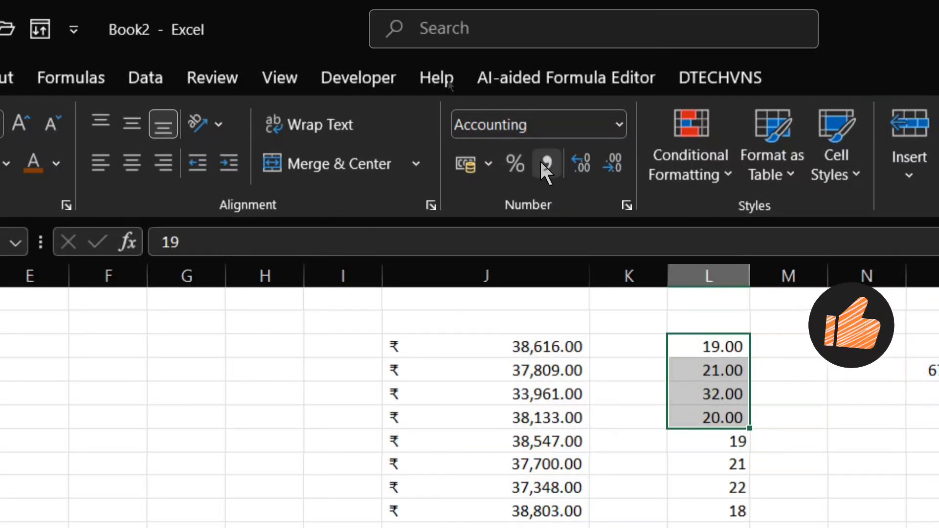
click(709, 351)
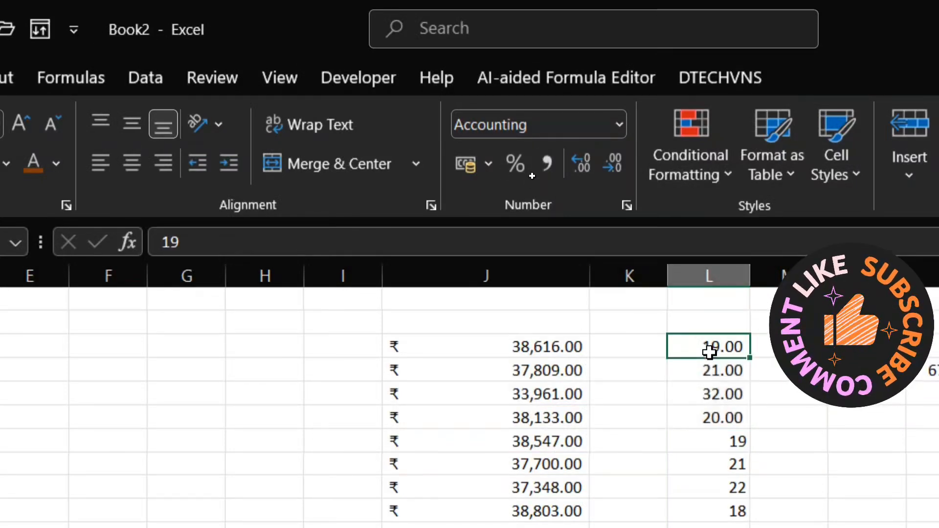
text(123)
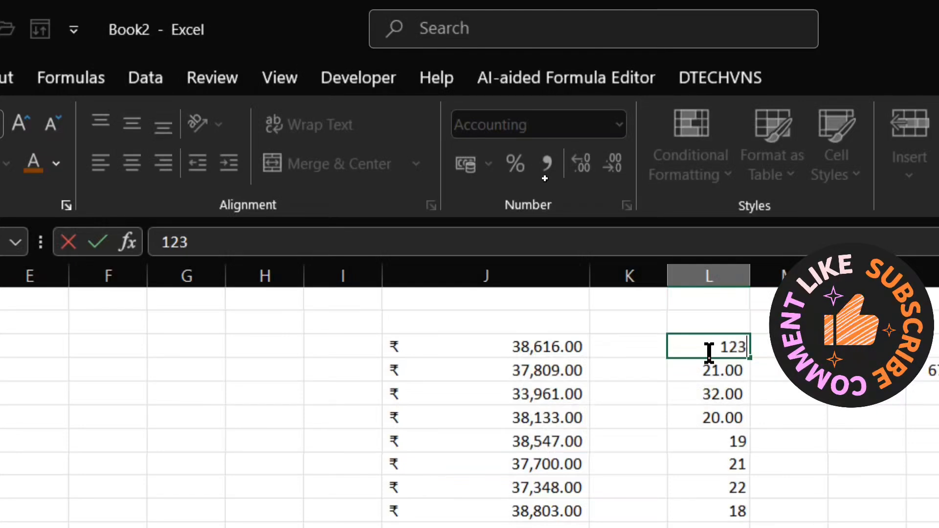
click(812, 368)
click(709, 349)
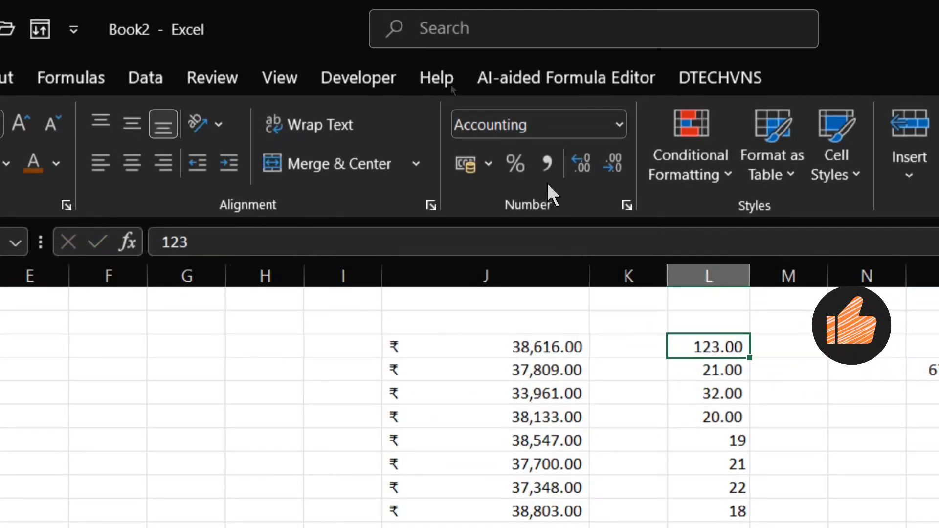
Step: Remove both decimal places from cell L3 and replace its value with 123456
click(615, 164)
click(616, 165)
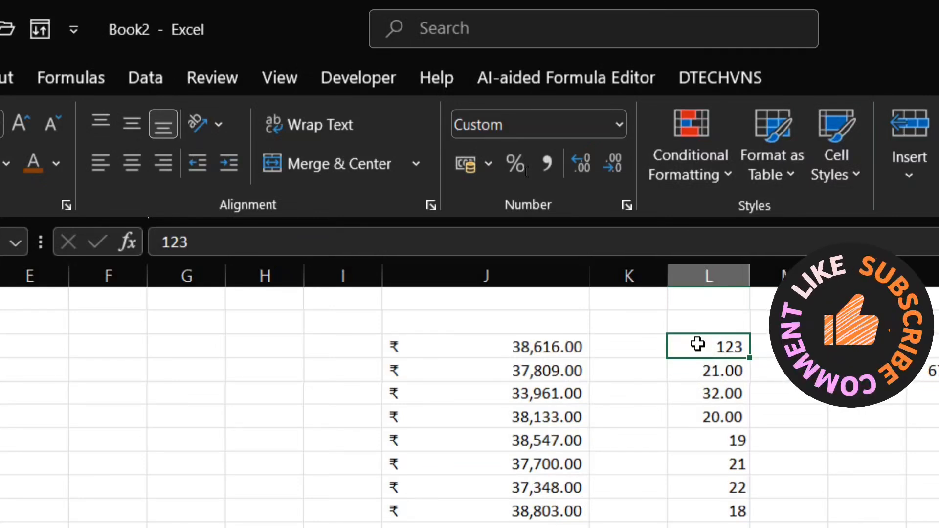
text(123456)
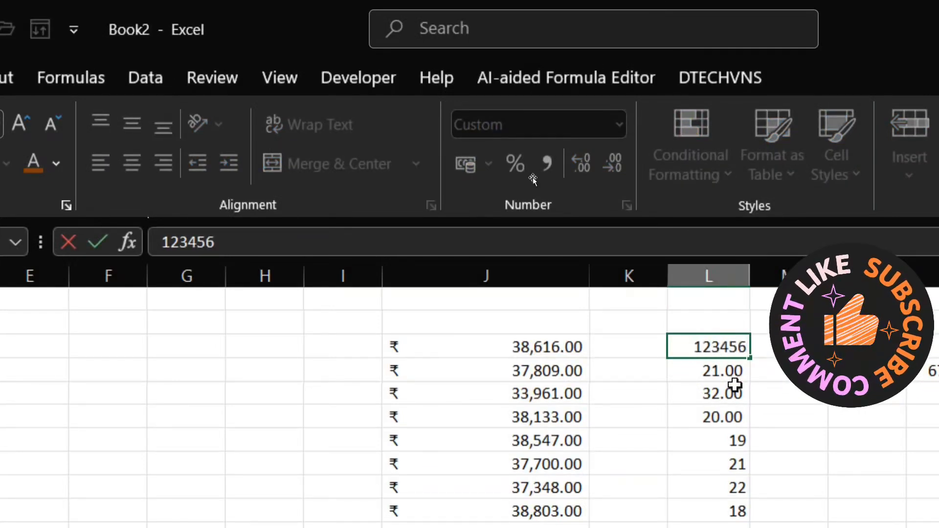
click(734, 385)
click(713, 355)
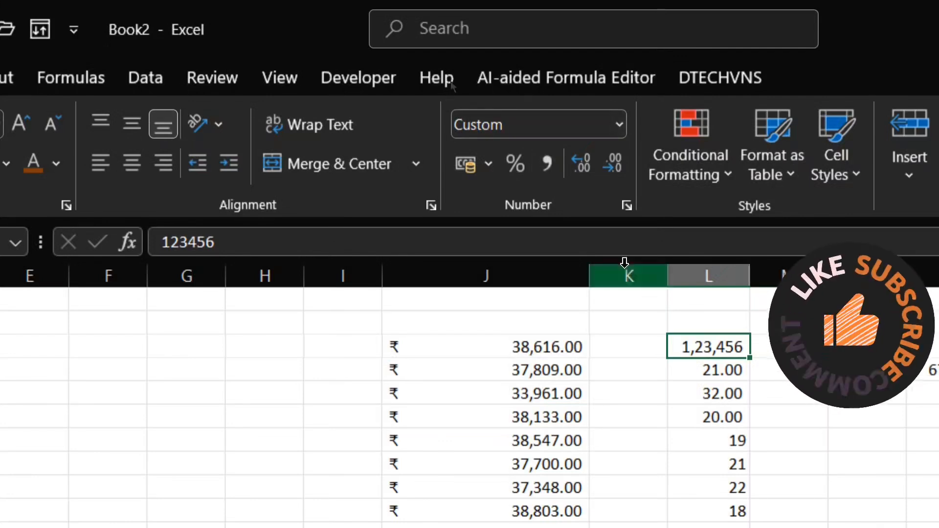
Step: Try the Comma style on cell L3 and set the cell to the General format
click(546, 163)
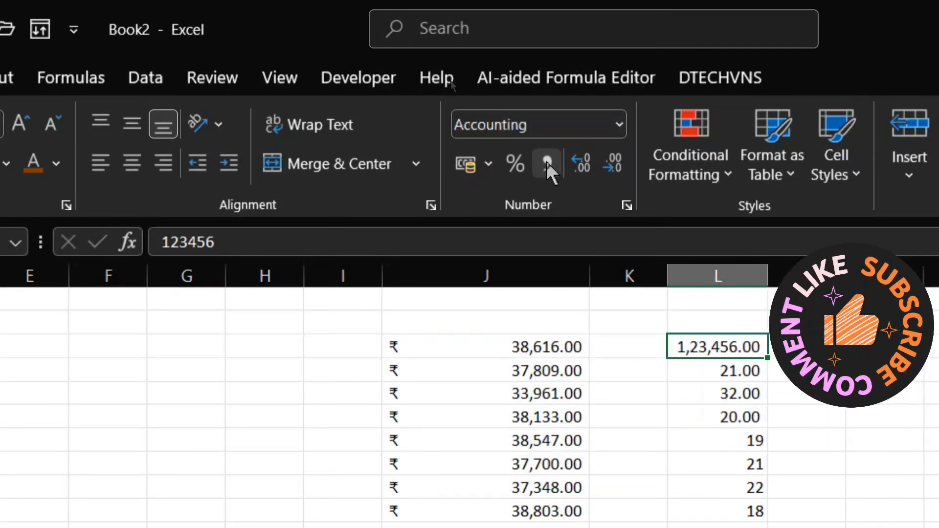
click(617, 125)
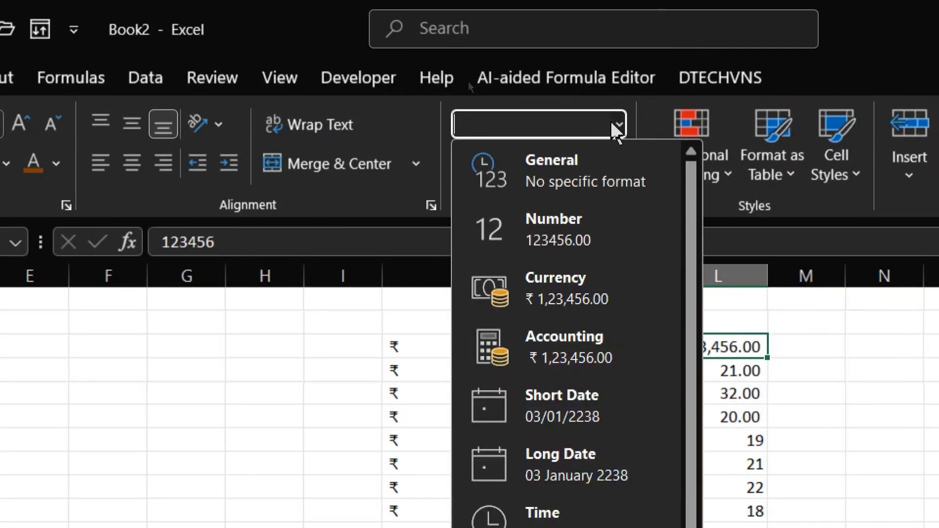
click(581, 175)
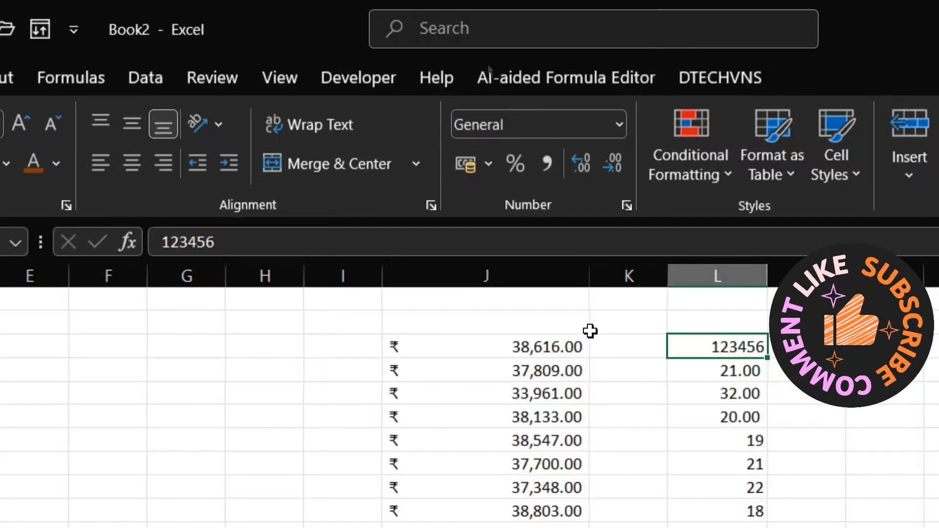
Step: Examine the Percentage, Fraction, Scientific, Special and Custom number format categories for cell L3 without changing its format
click(619, 125)
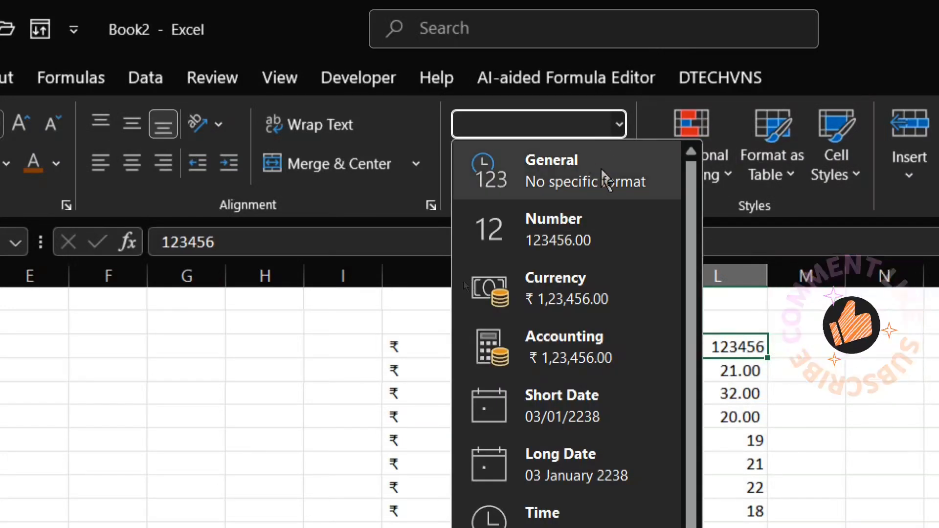
scroll(587, 392, down, 1)
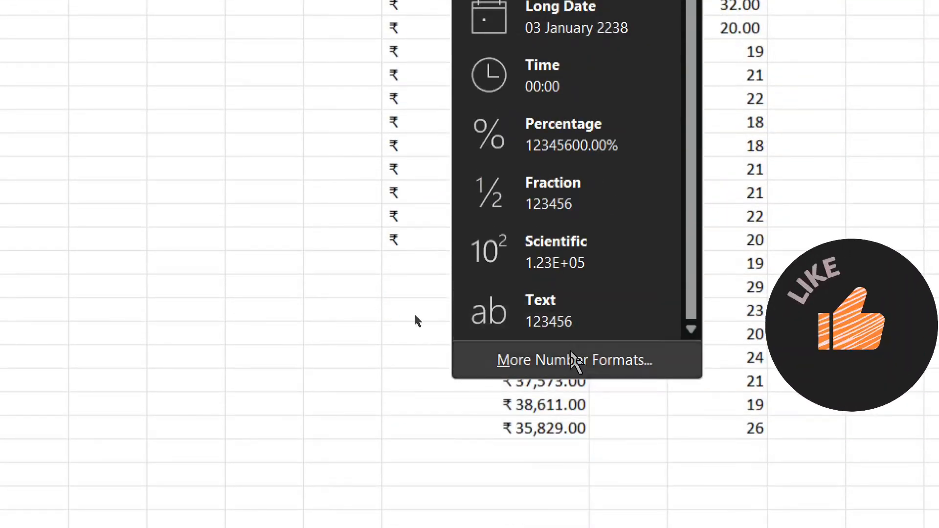
click(579, 361)
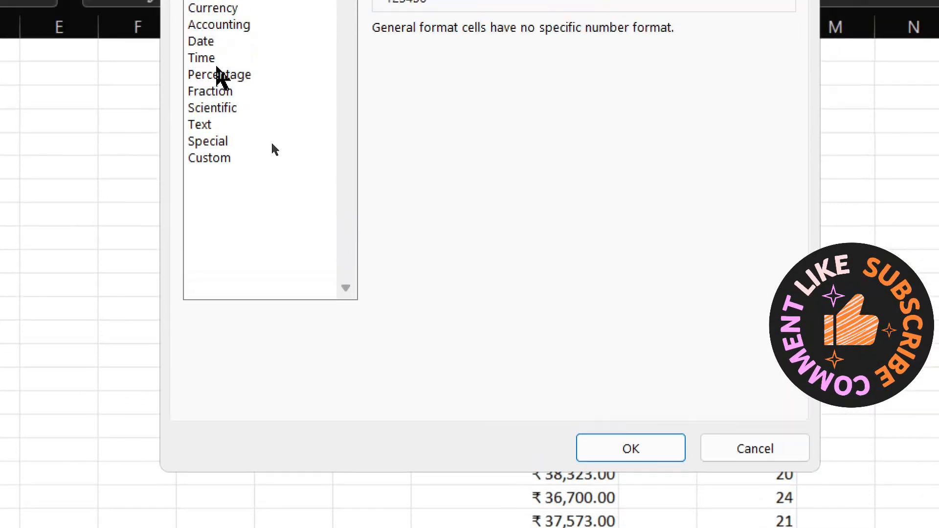
click(214, 100)
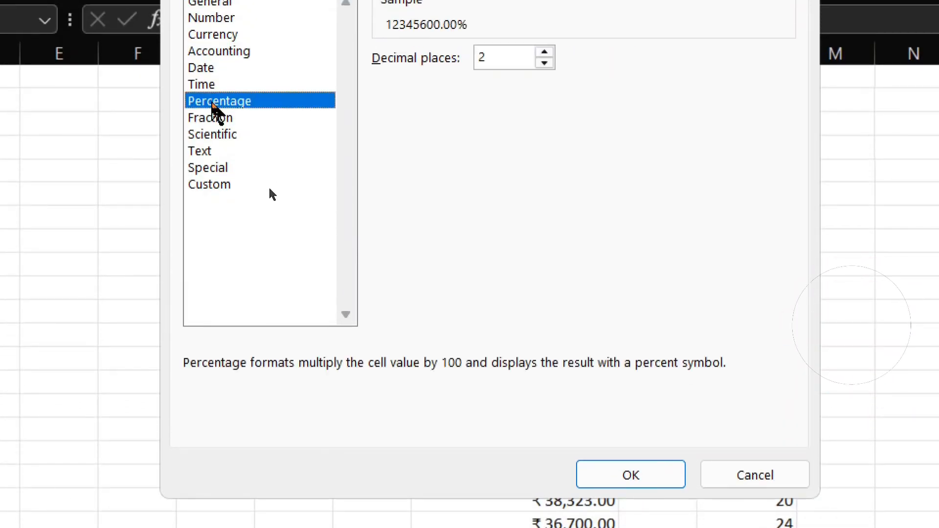
click(215, 117)
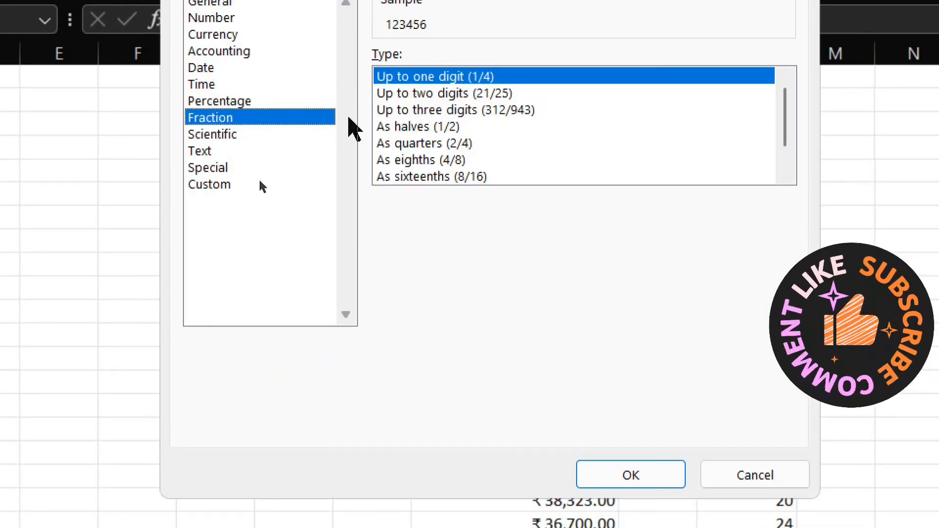
click(205, 135)
click(204, 168)
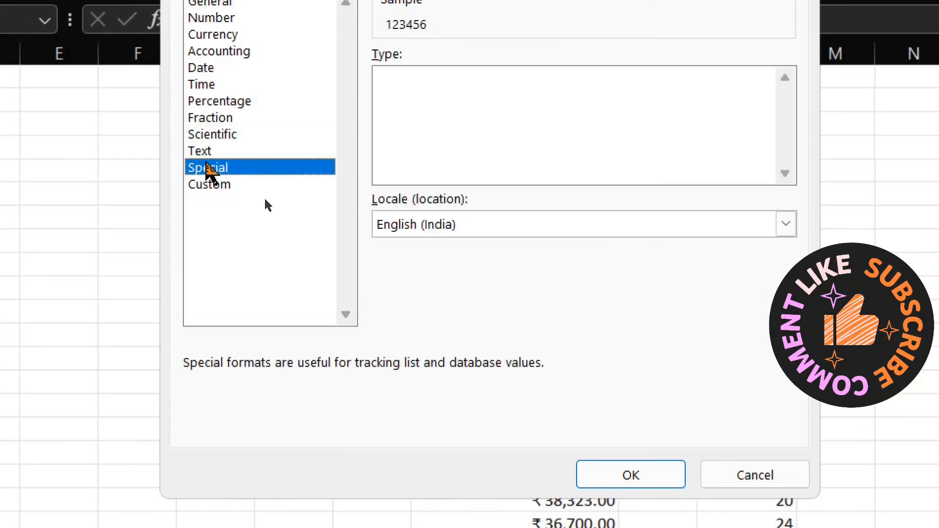
click(207, 184)
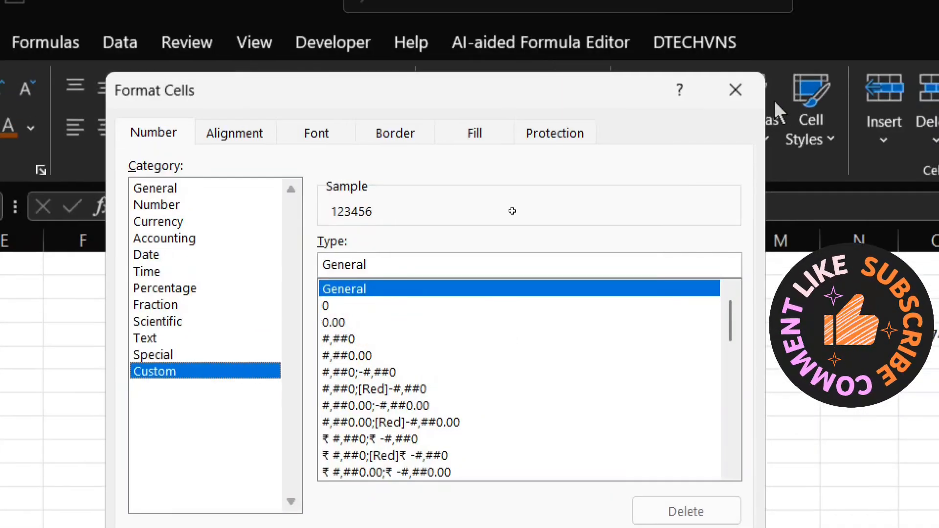
click(734, 90)
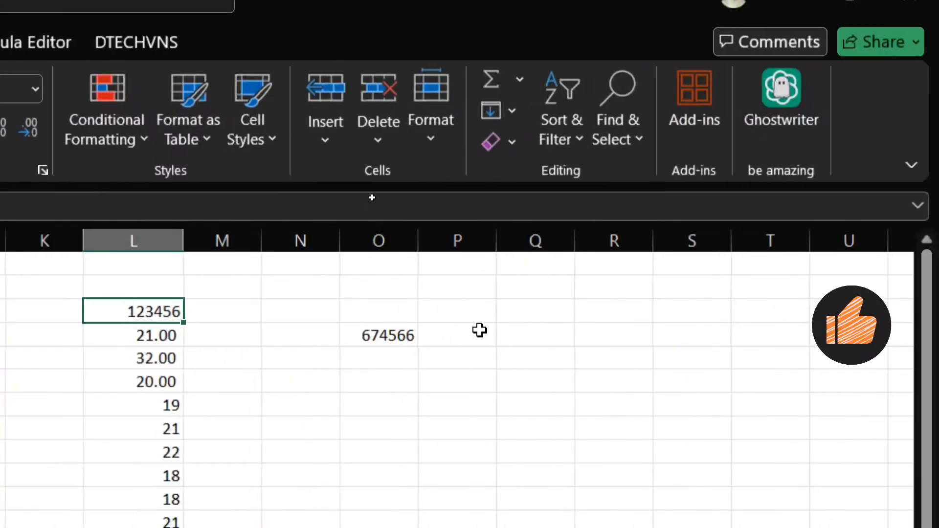
Step: Clear all the sample data in columns I through O
drag(101, 264, 743, 457)
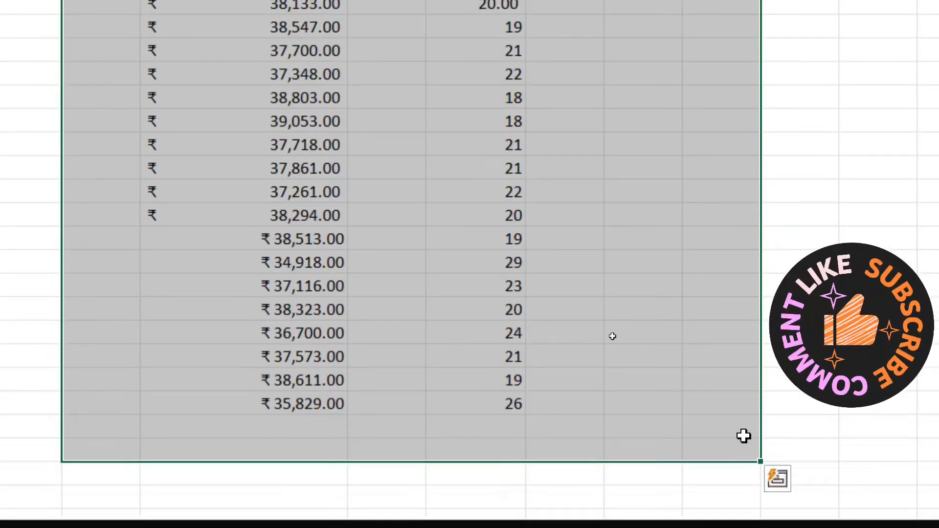
key(Delete)
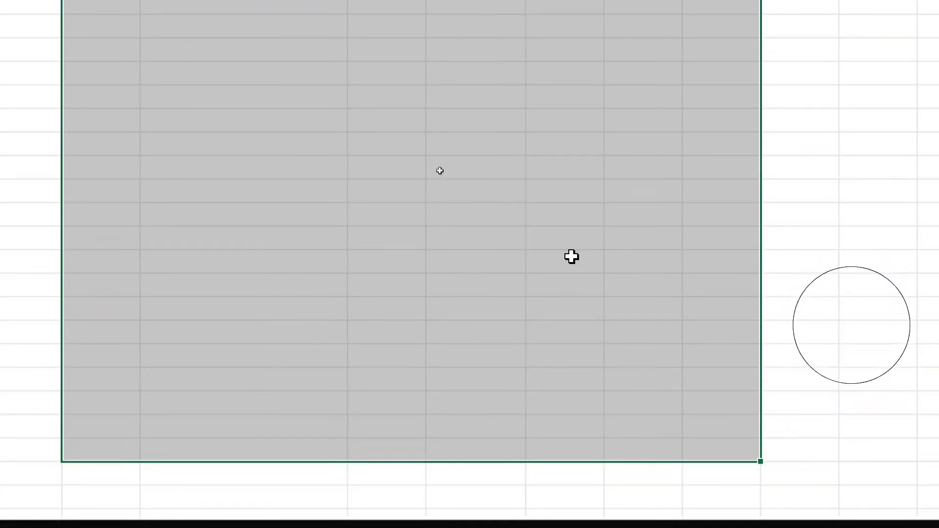
click(303, 371)
Step: Enter the TODAY function in cell J3
click(284, 323)
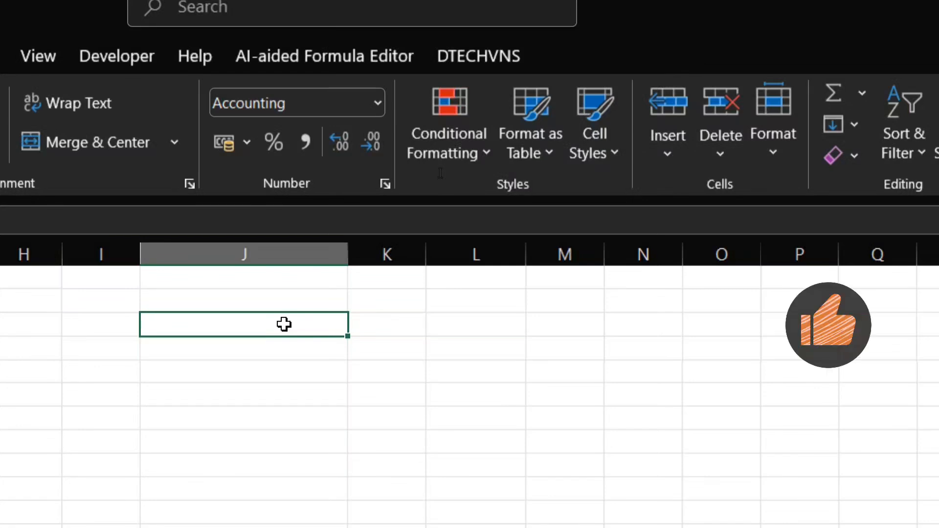
text(=to)
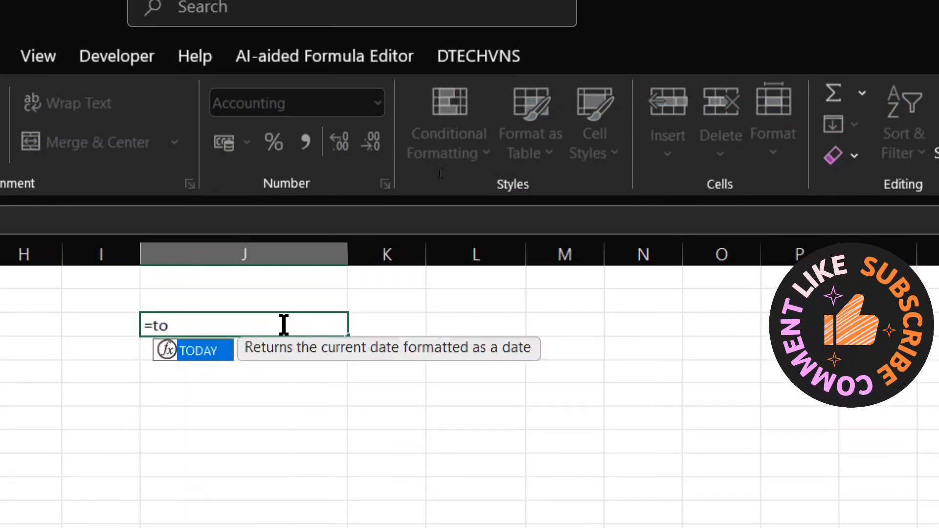
key(Tab)
key(Return)
Step: Format the date in cell J3 with the date type Wednesday, 14 March, 2012
click(285, 324)
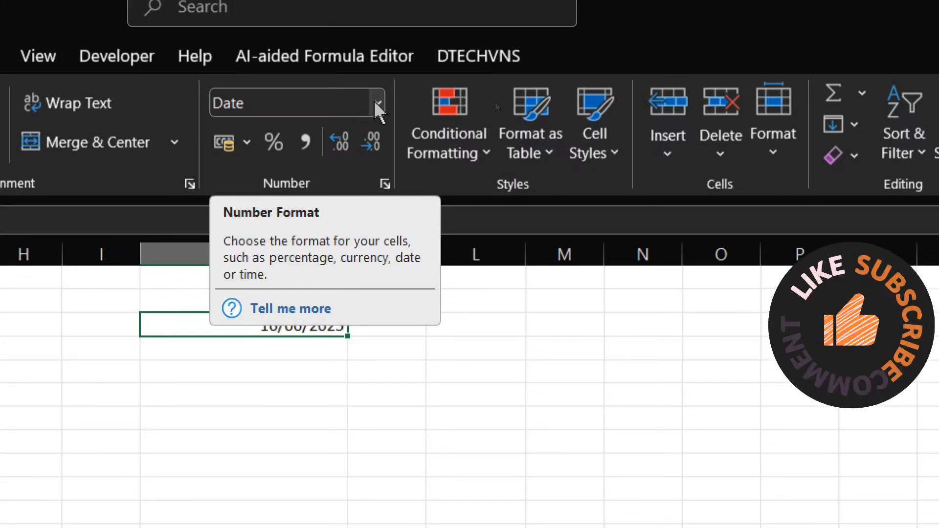
click(385, 185)
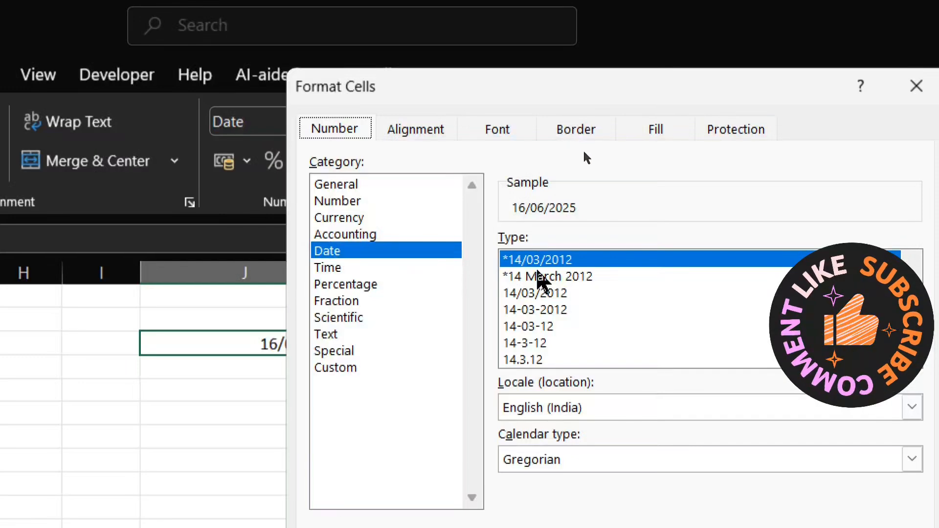
scroll(557, 288, down, 2)
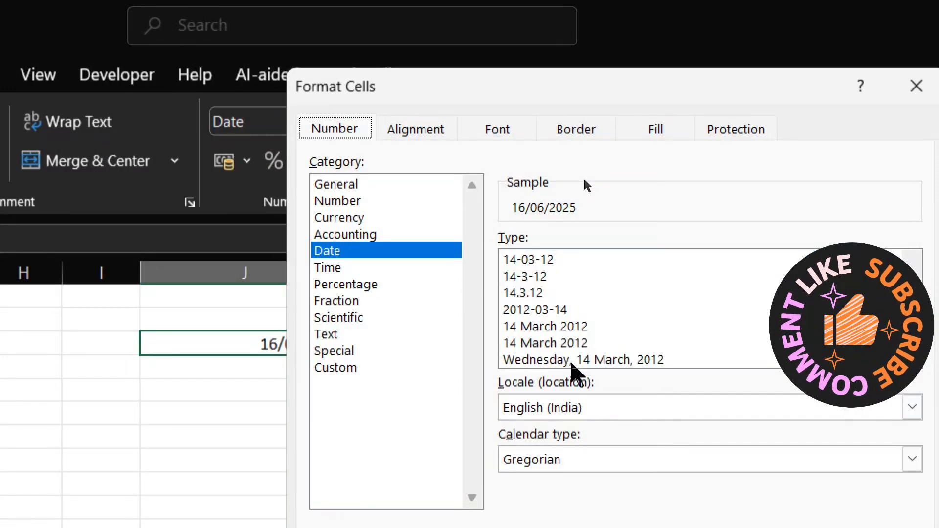
click(579, 361)
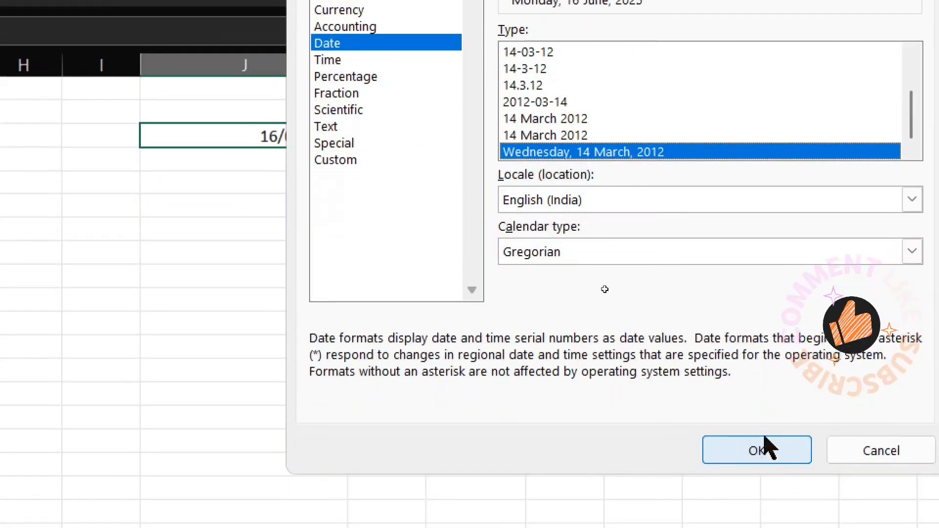
click(764, 450)
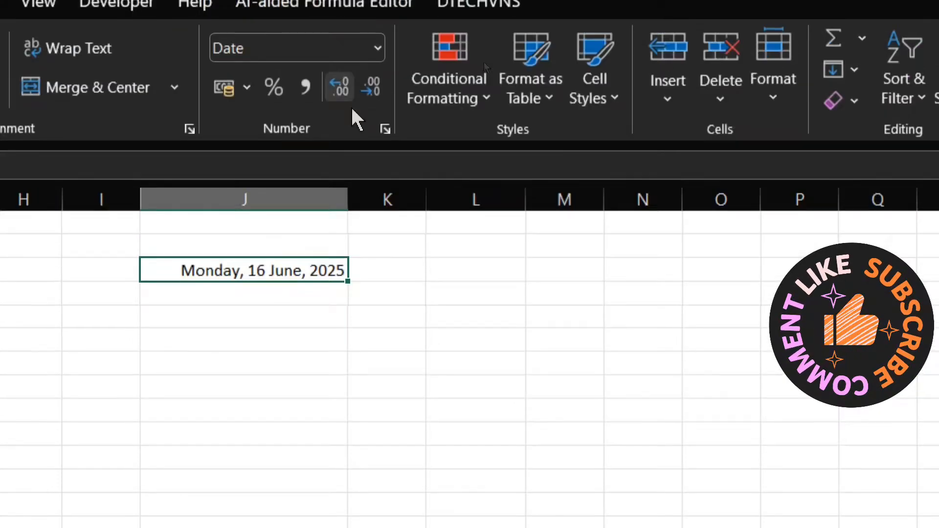
Step: Replace the custom number format code of cell J3 with the full weekday code dddd
click(374, 49)
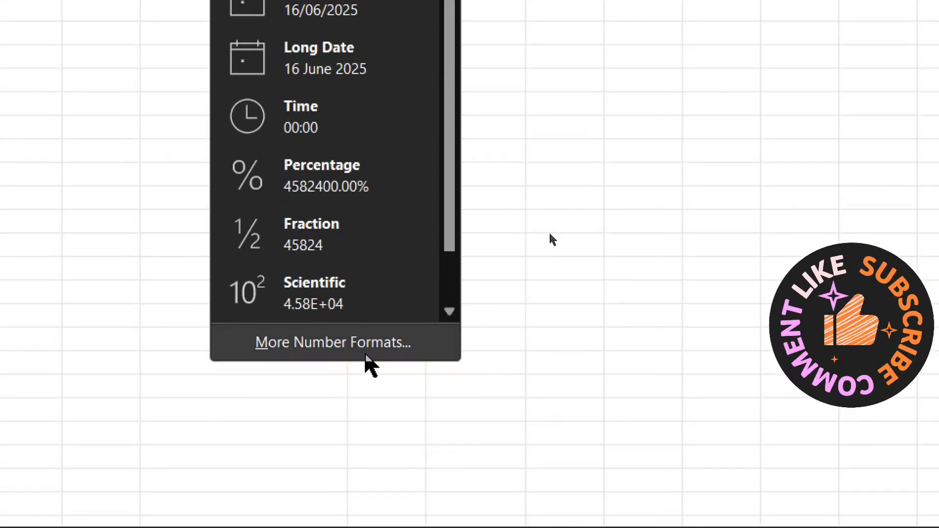
click(366, 369)
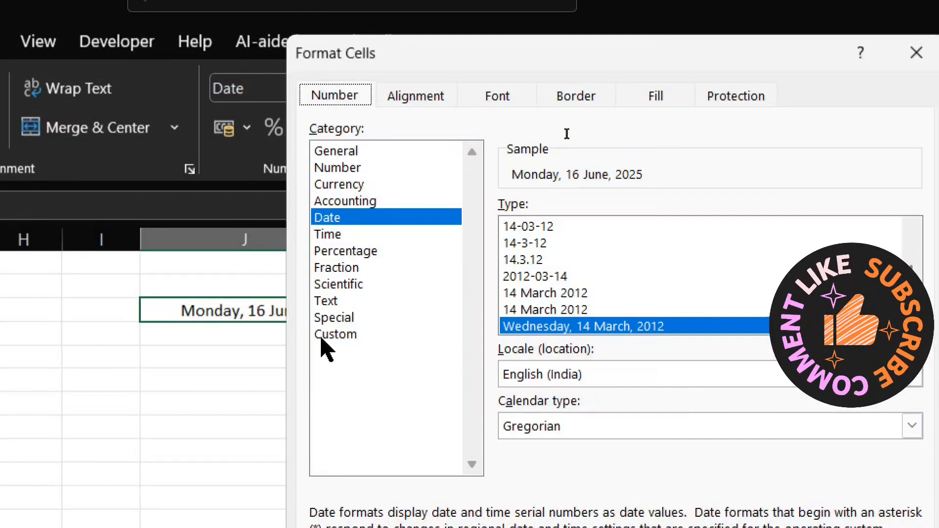
click(323, 334)
click(696, 234)
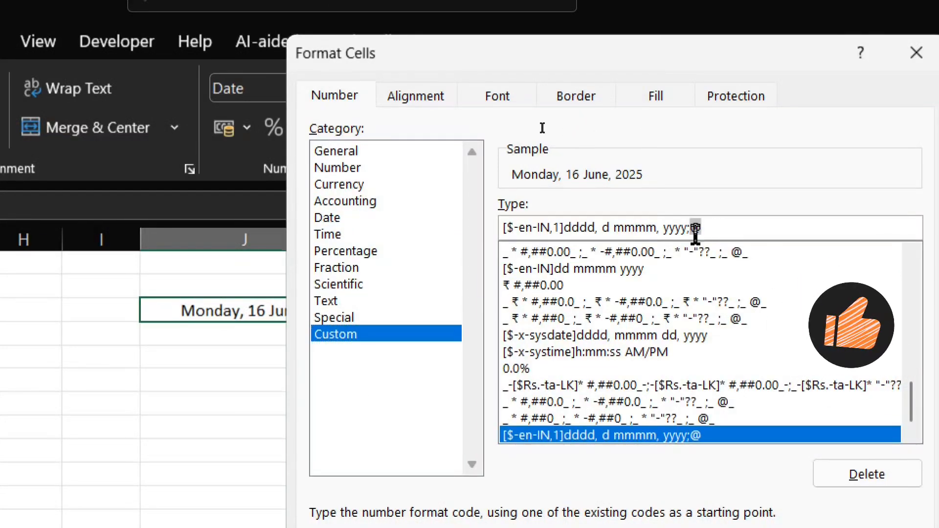
drag(532, 237, 489, 220)
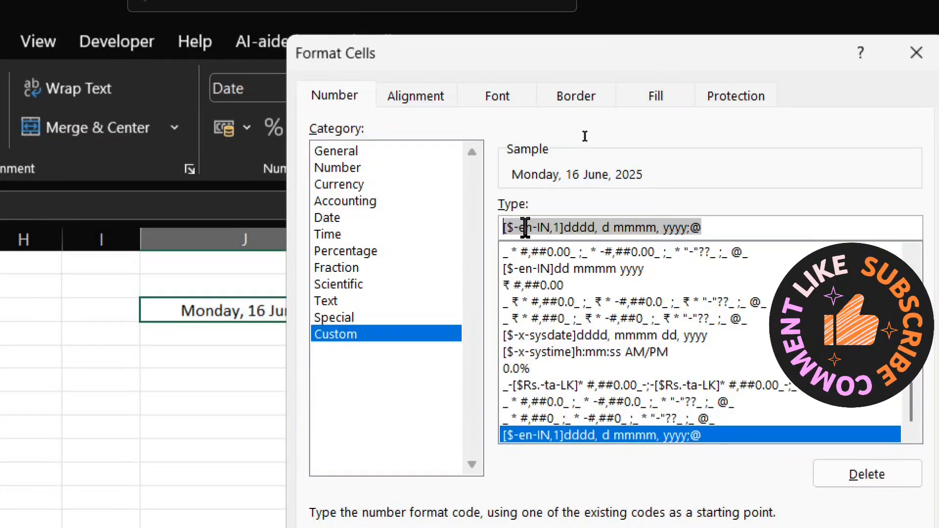
key(BackSpace)
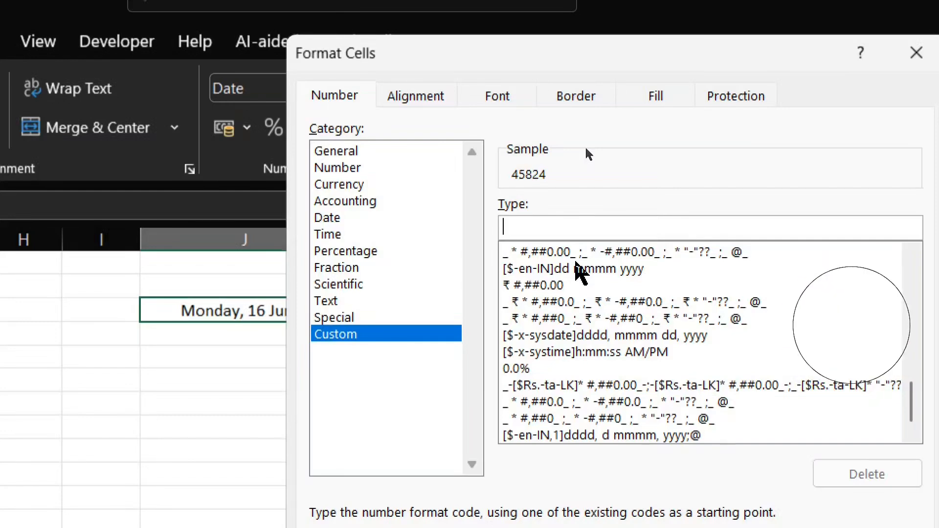
text(dd)
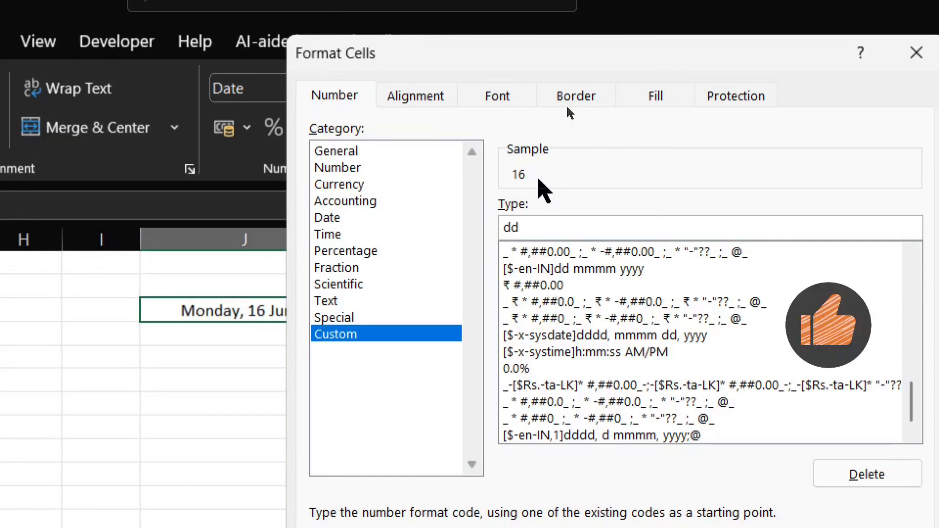
text(d)
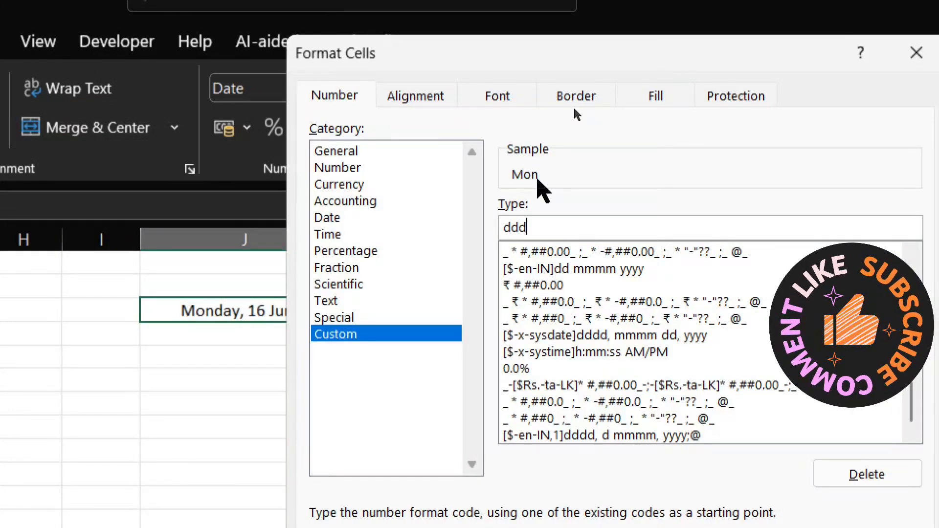
text(d)
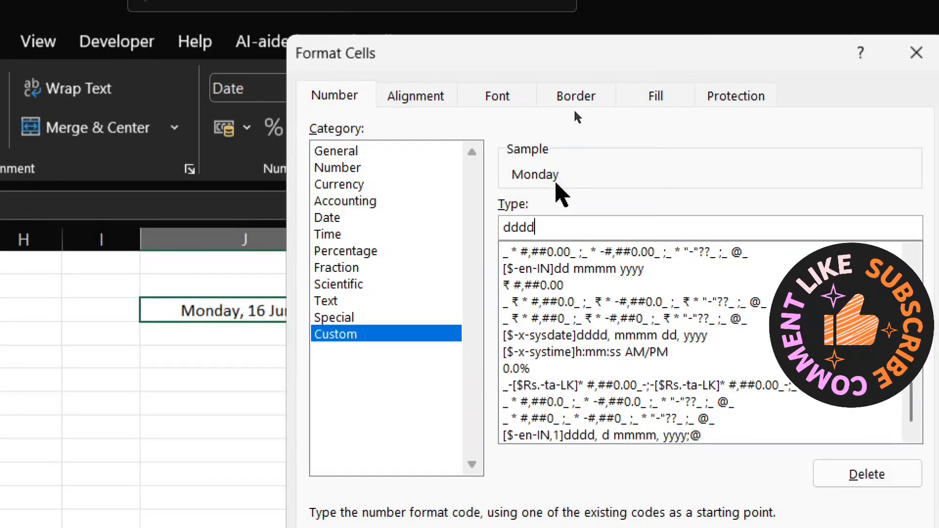
Step: Try a hyphen and a slash as separators after the weekday code, and make the format code dddd followed by a comma
text(-)
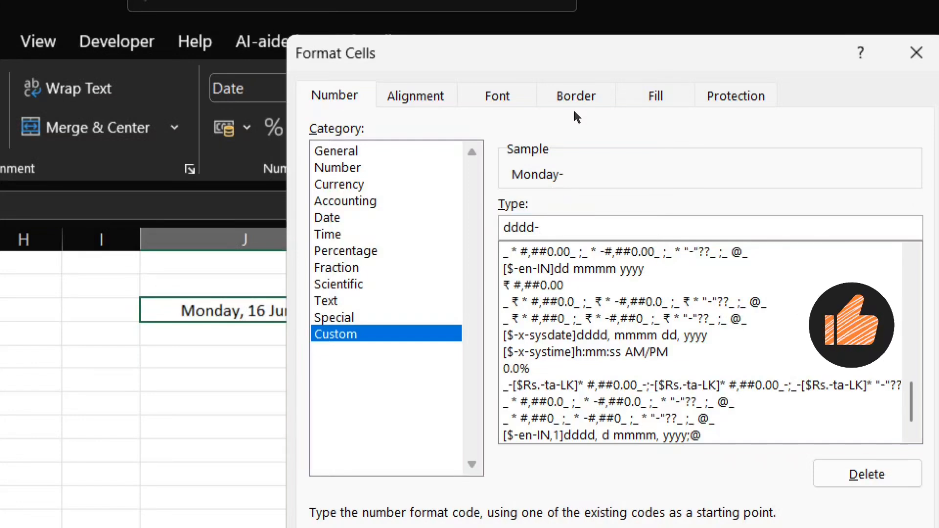
key(BackSpace)
text(/)
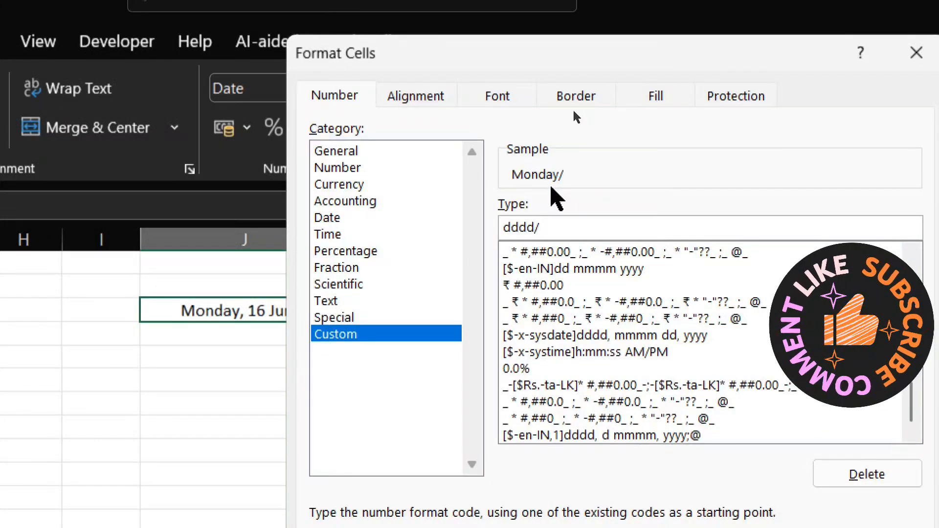
key(BackSpace)
key(BackSpace)
text(,)
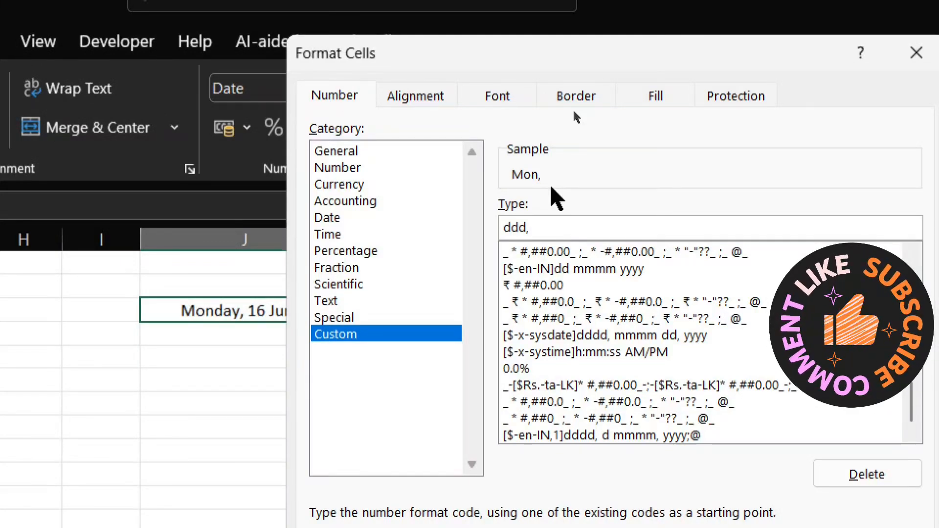
key(Left)
text(d)
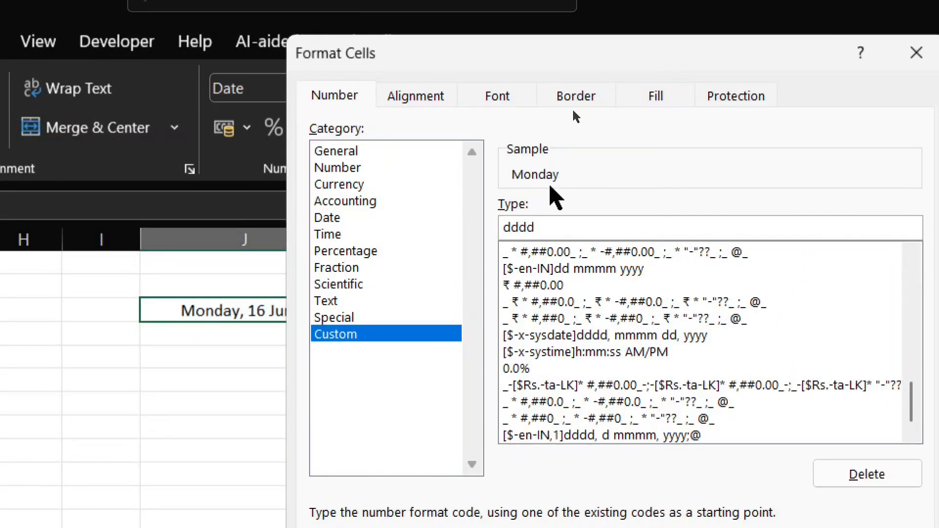
key(Right)
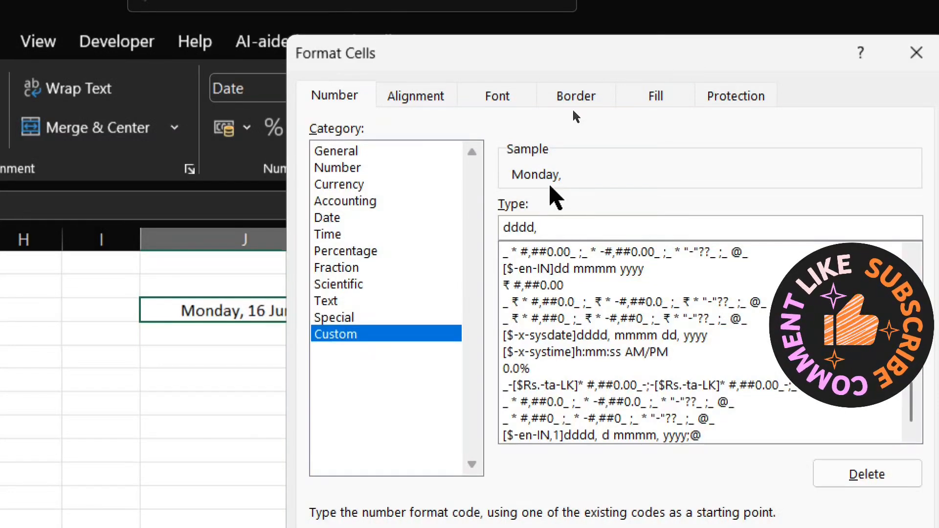
Step: Add the full month and four-digit year to make the code dddd,mmmm,yyyy and apply it to cell J3
text(mm)
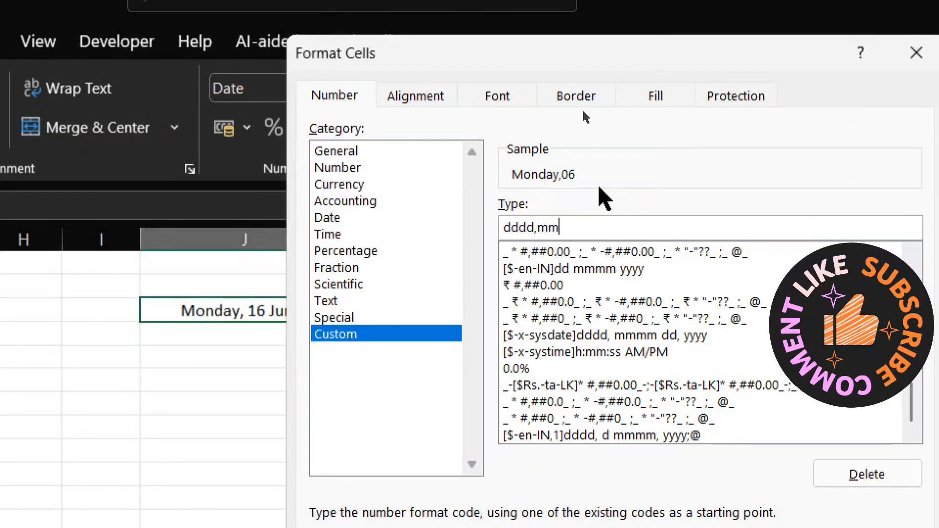
text(m)
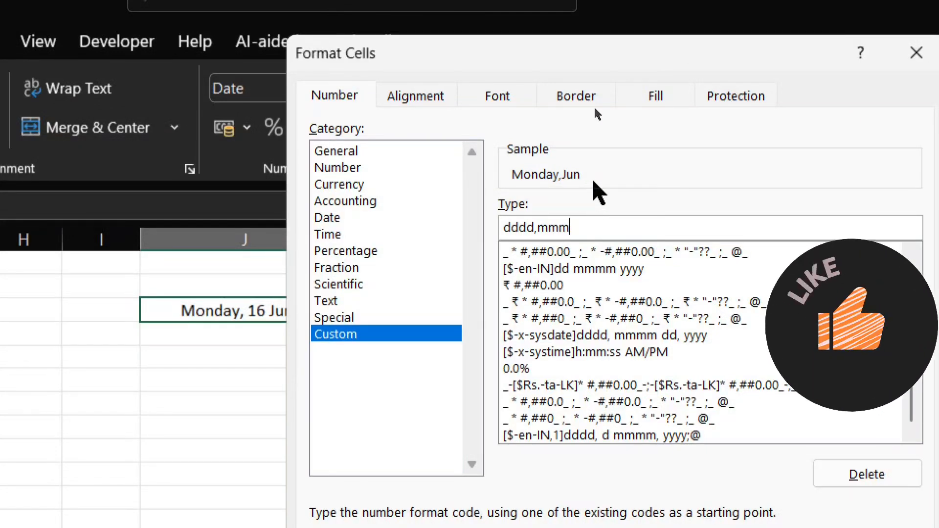
text(m)
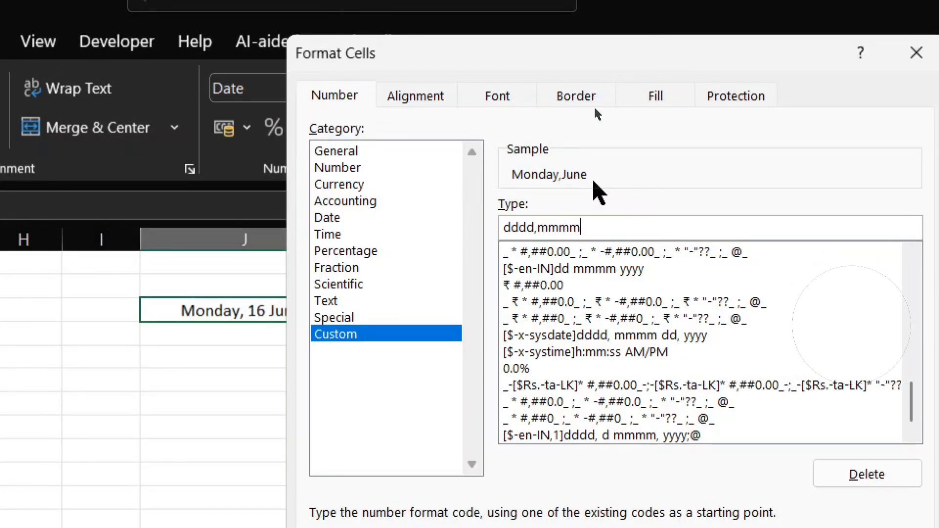
text(,y)
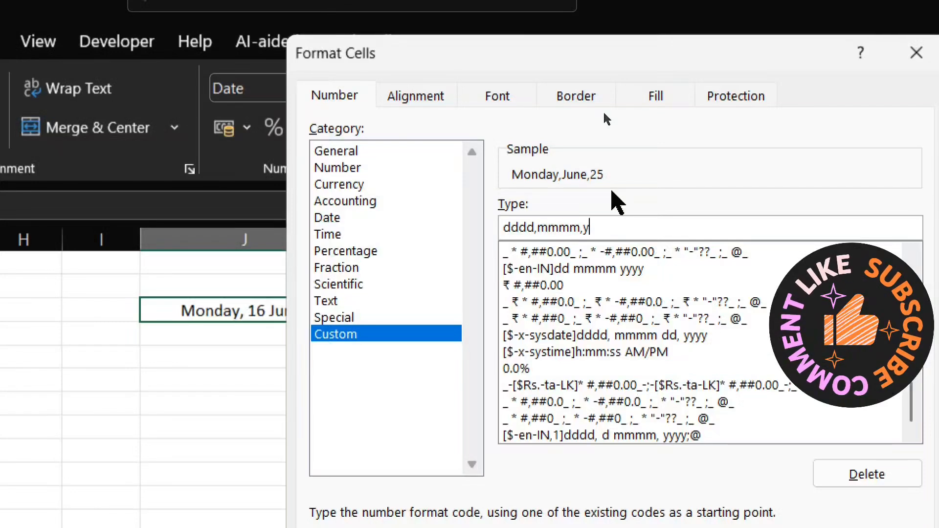
text(yy)
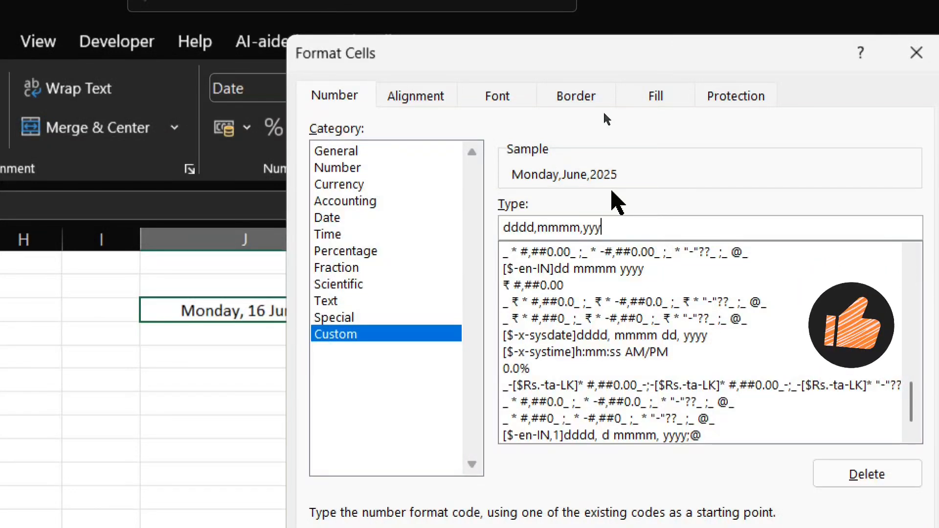
text(y)
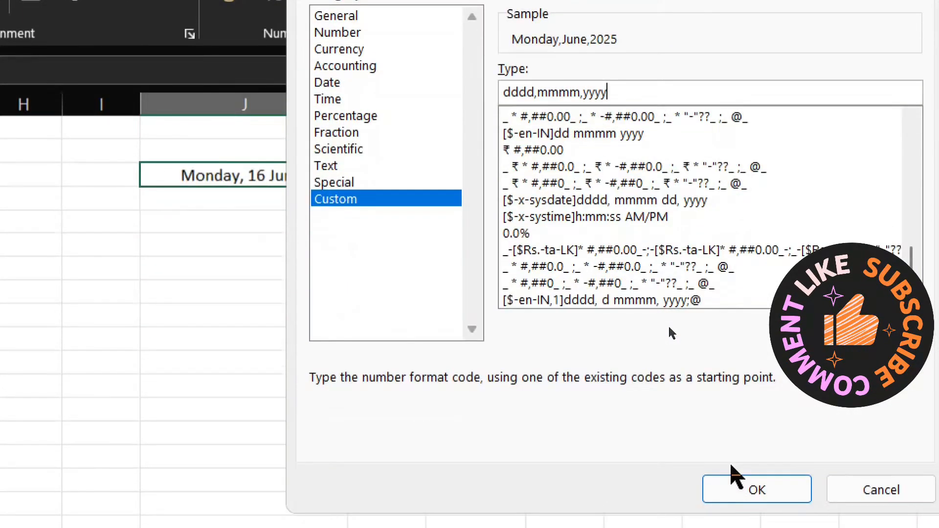
click(739, 481)
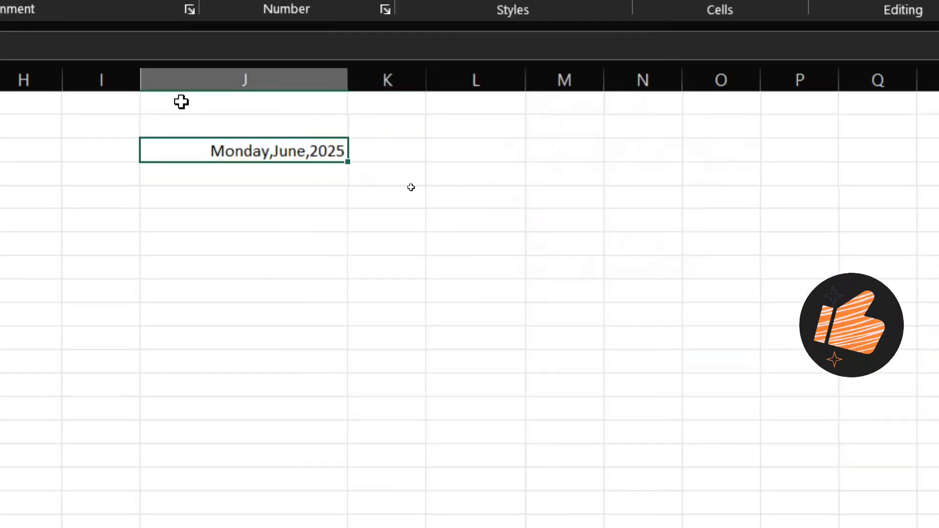